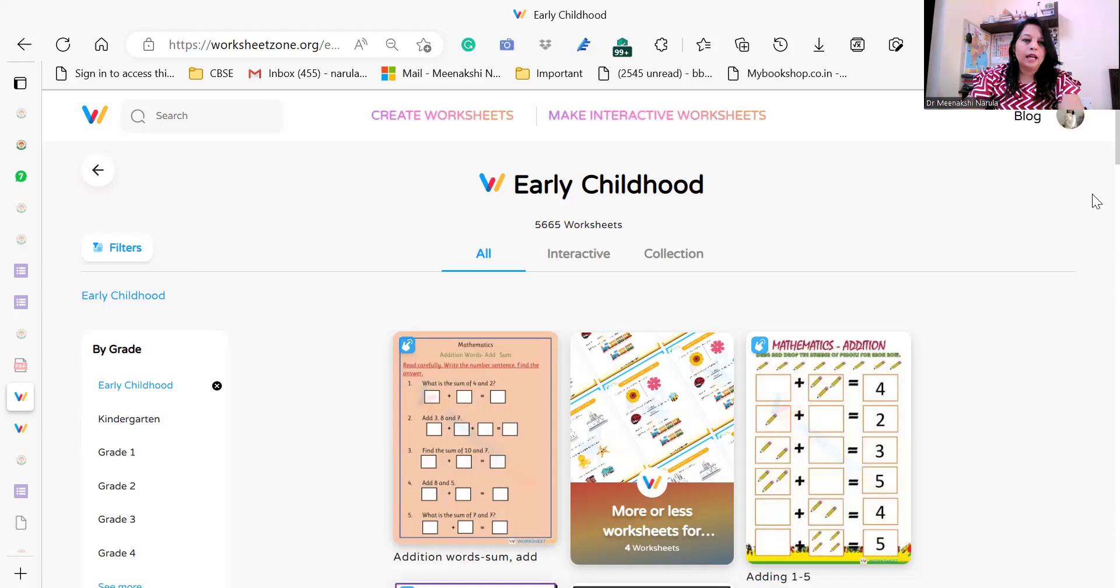
# - Expand the By Grade list to show every grade down to College
pyautogui.scroll(-2, 114, 350)
pyautogui.scroll(-2, 116, 344)
pyautogui.click(120, 329)
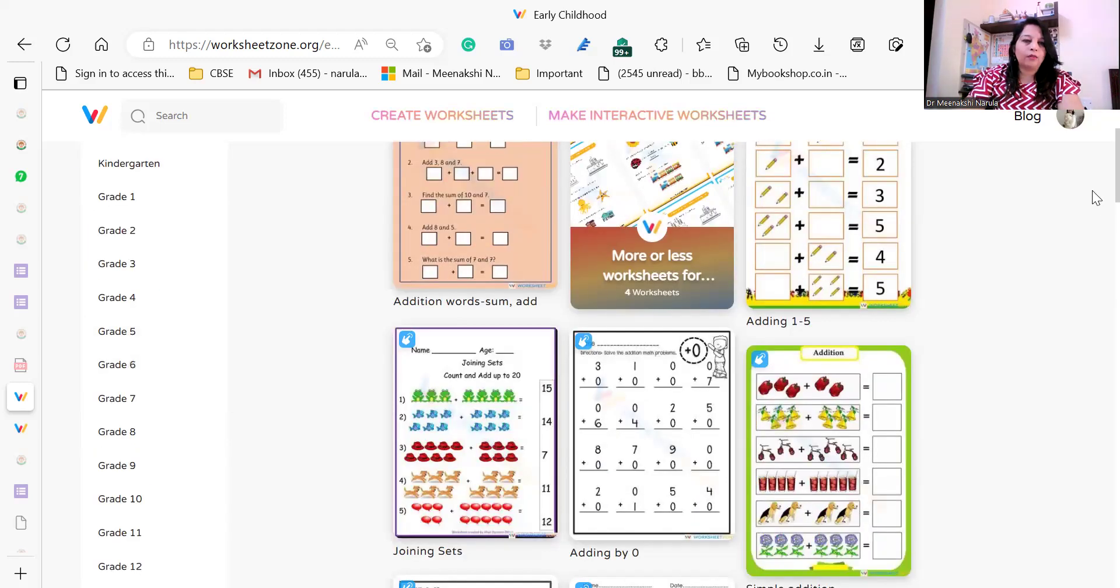
# - Expand the English Language Arts and Math topic lists in the By Subject sidebar
pyautogui.scroll(-2, 1097, 201)
pyautogui.scroll(-1, 1097, 210)
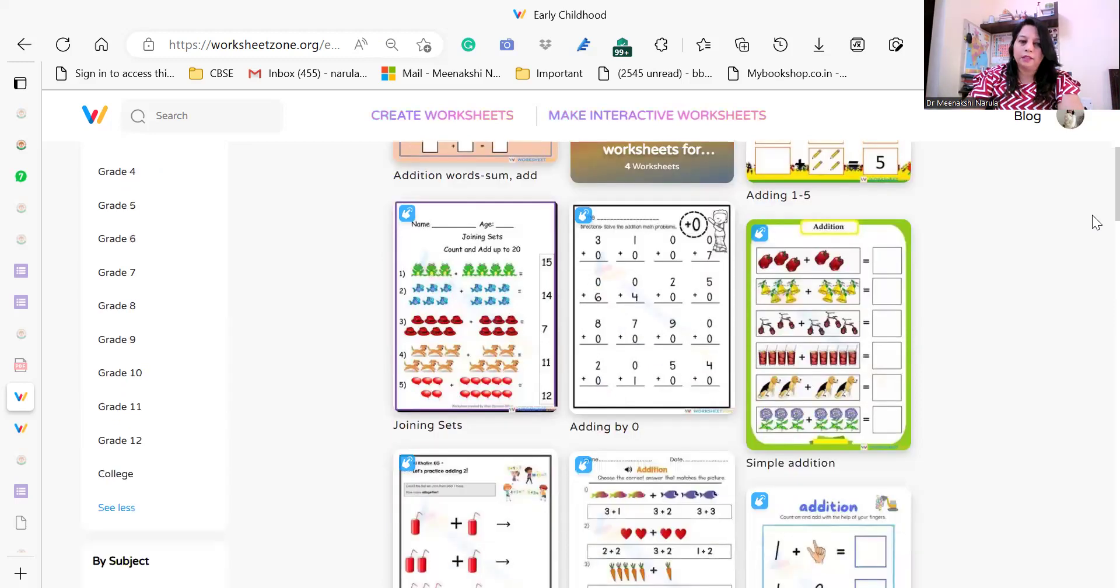
pyautogui.scroll(-1, 1097, 222)
pyautogui.scroll(-3, 1097, 259)
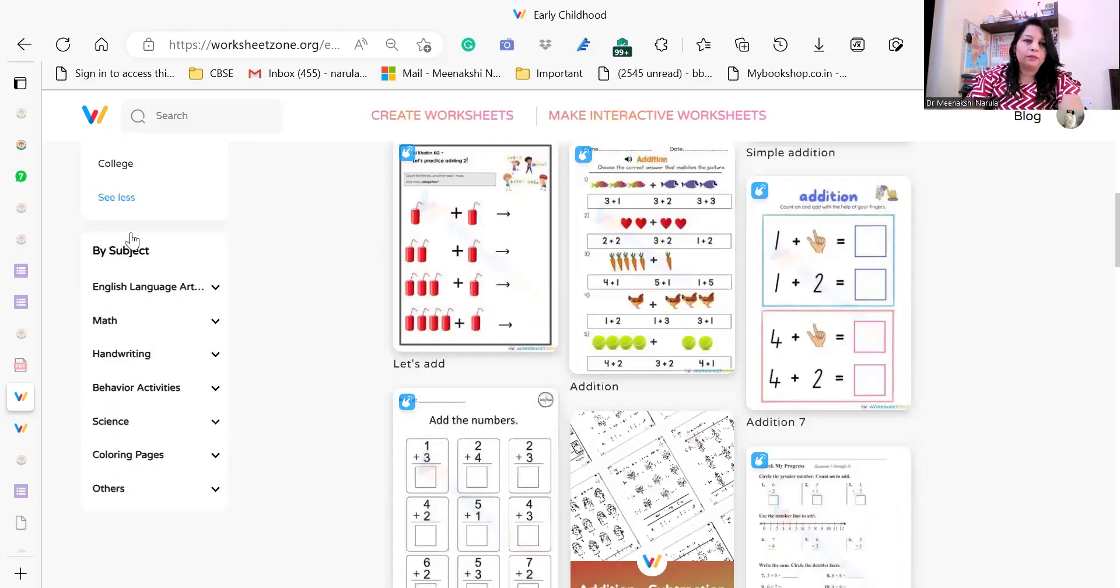
pyautogui.scroll(-1, 132, 240)
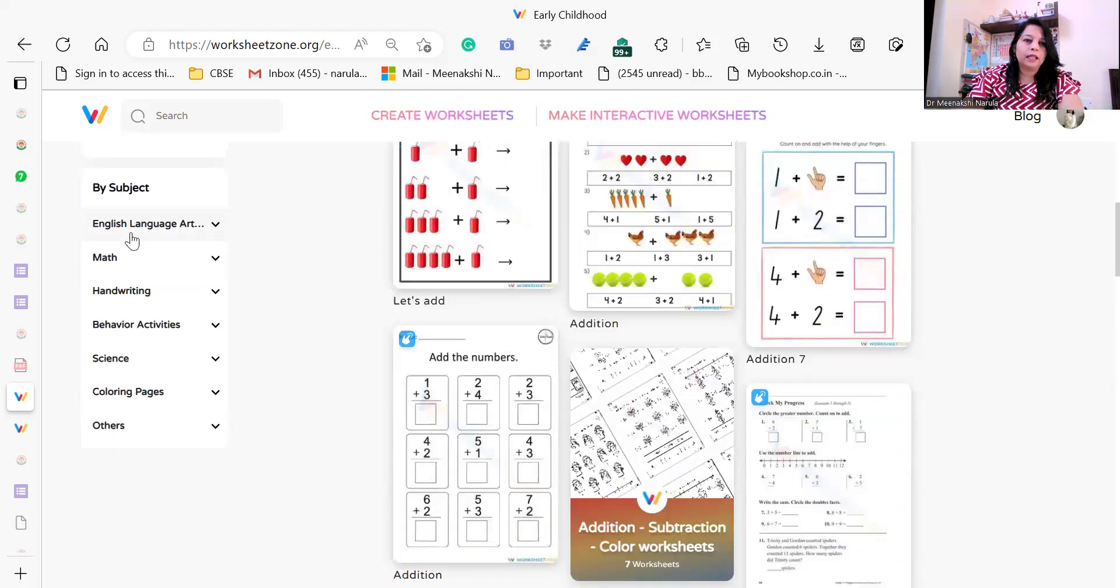
pyautogui.click(216, 229)
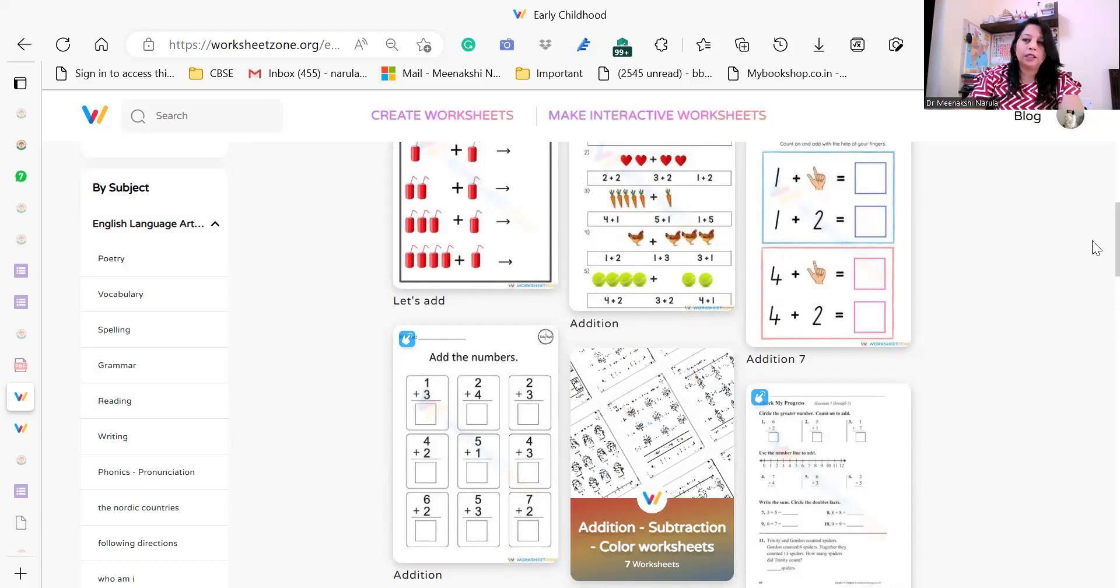
pyautogui.scroll(-3, 1095, 292)
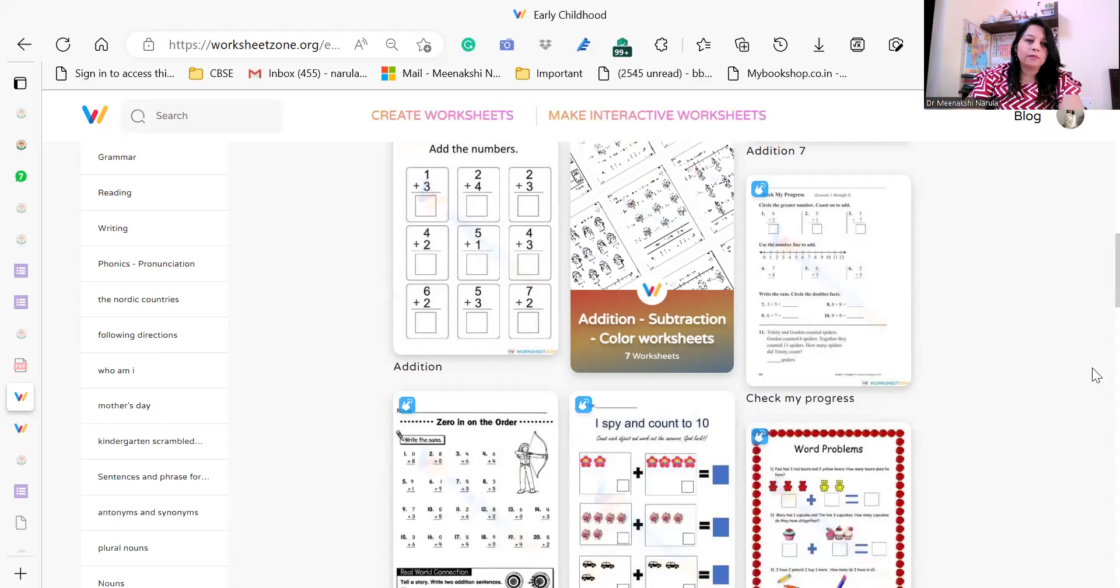
pyautogui.scroll(-5, 1096, 375)
pyautogui.scroll(-5, 1093, 403)
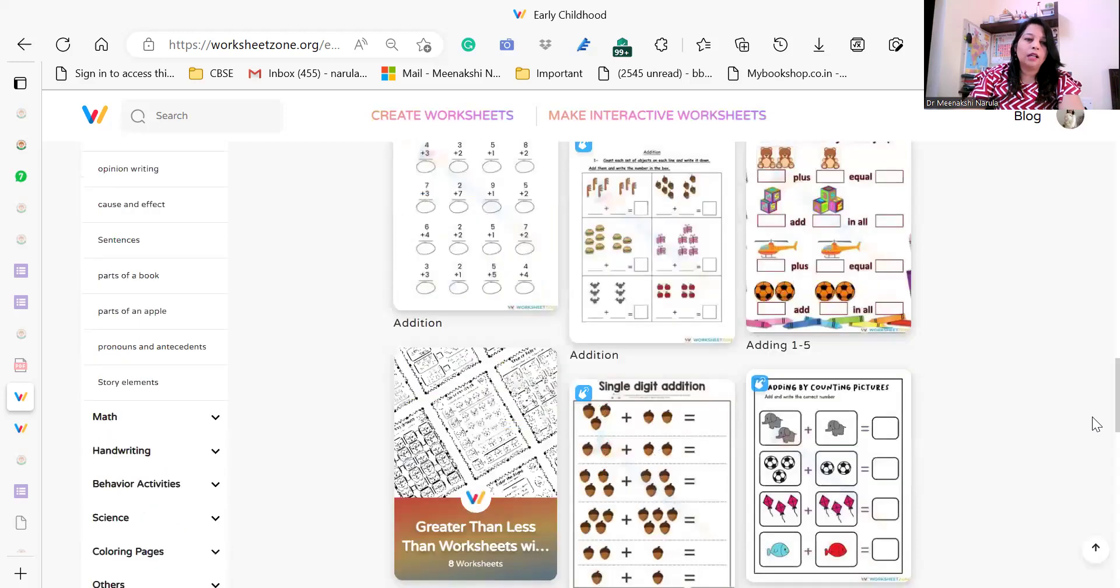
pyautogui.scroll(-2, 1096, 424)
pyautogui.scroll(-1, 217, 263)
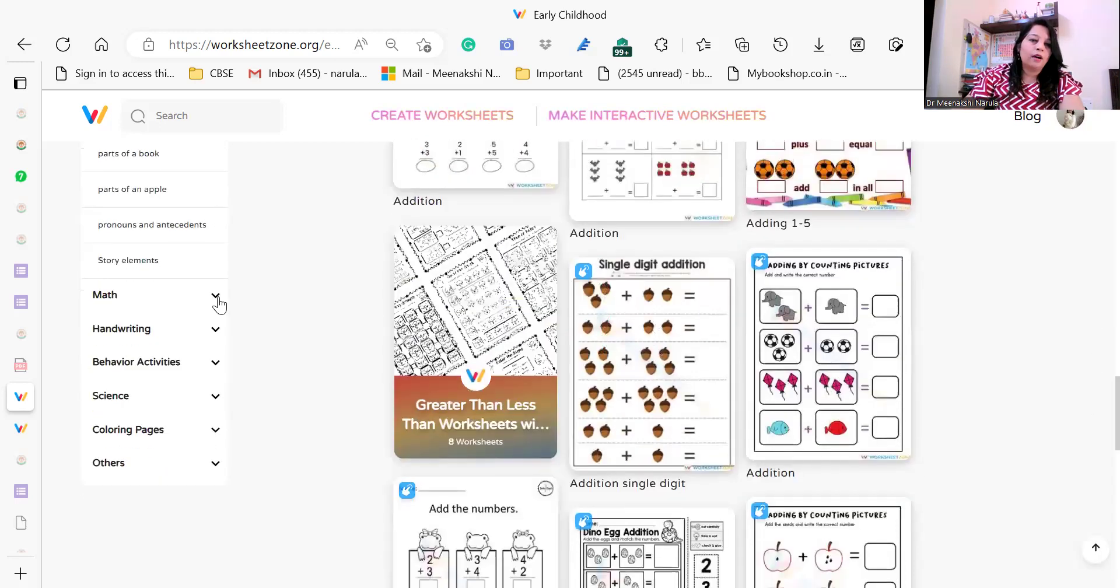
pyautogui.click(216, 299)
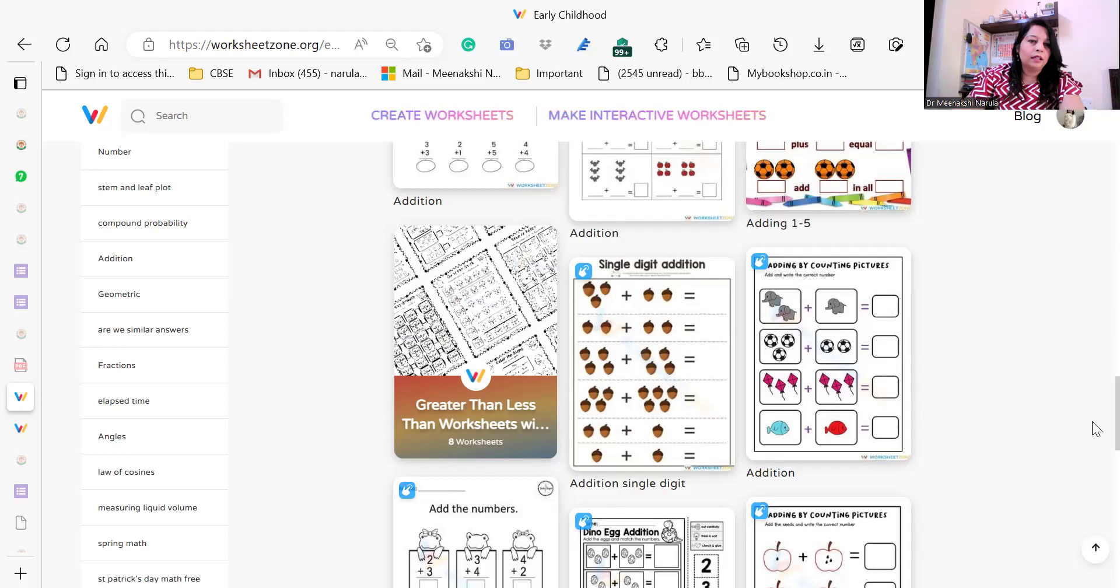
# - Scroll the sidebar to review the Math and Behavior Activities subtopics
pyautogui.scroll(-2, 1095, 429)
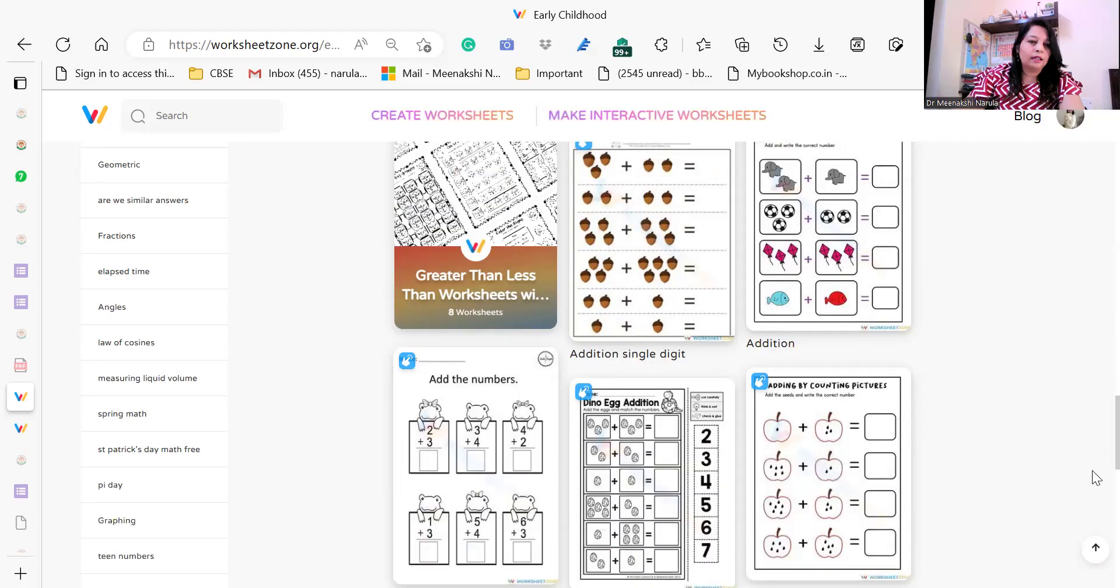
pyautogui.scroll(-5, 1096, 473)
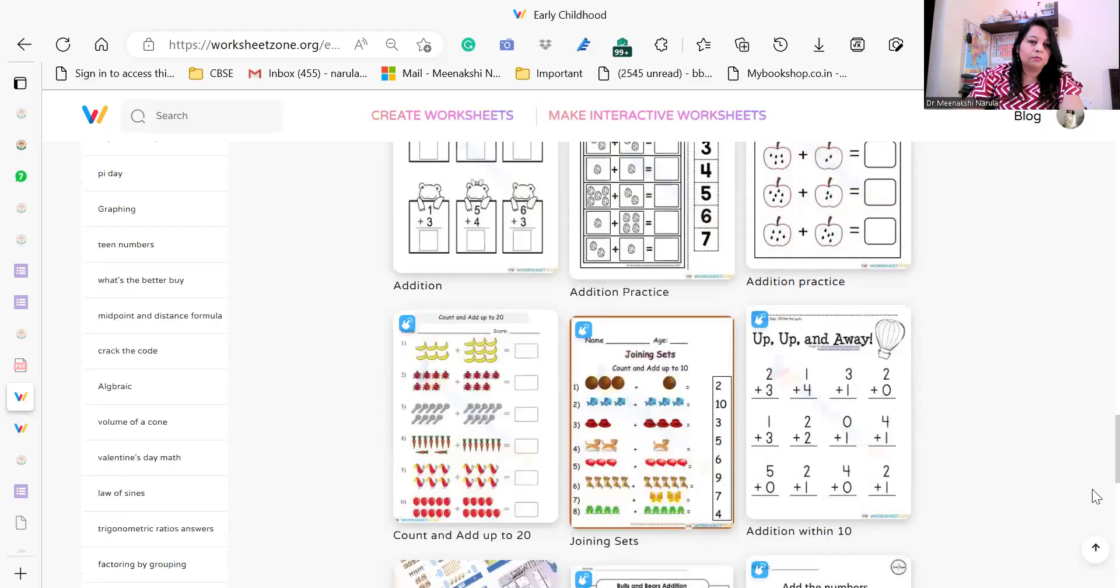
pyautogui.scroll(-4, 209, 439)
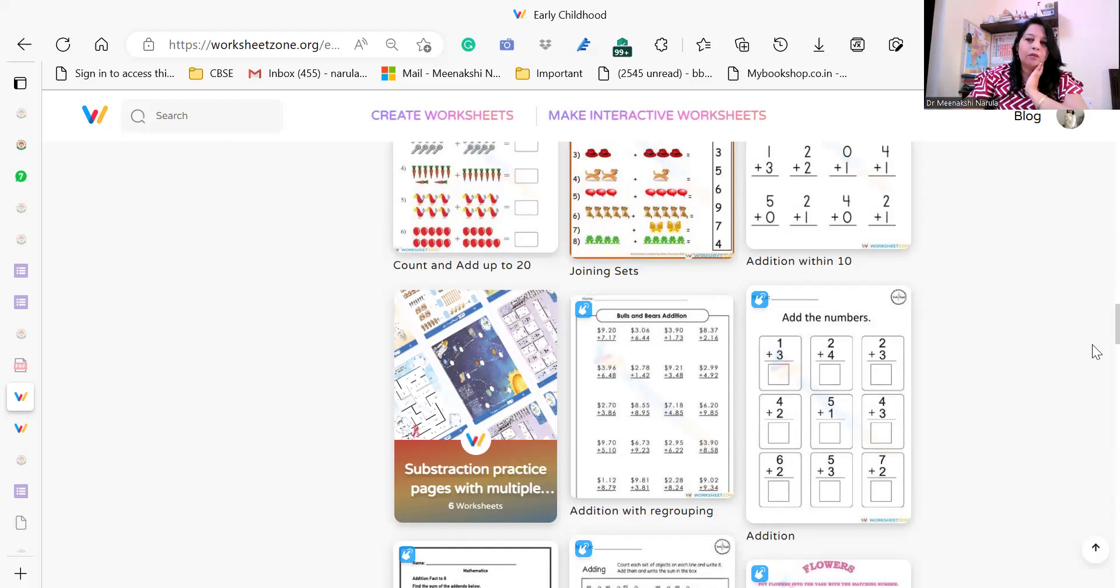
pyautogui.scroll(-5, 1097, 301)
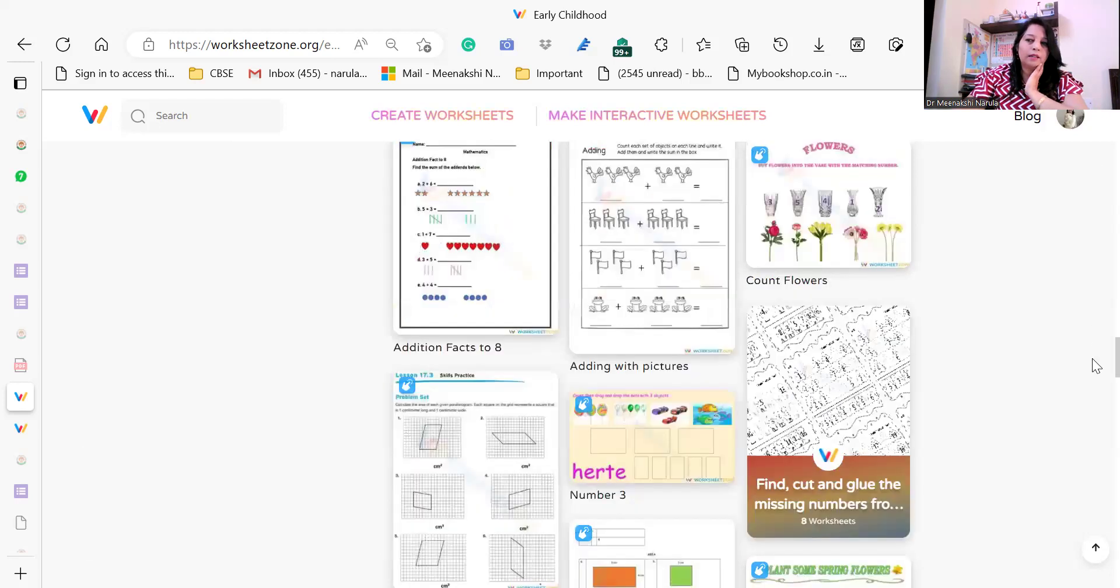
pyautogui.scroll(-1, 1097, 304)
pyautogui.scroll(5, 1097, 222)
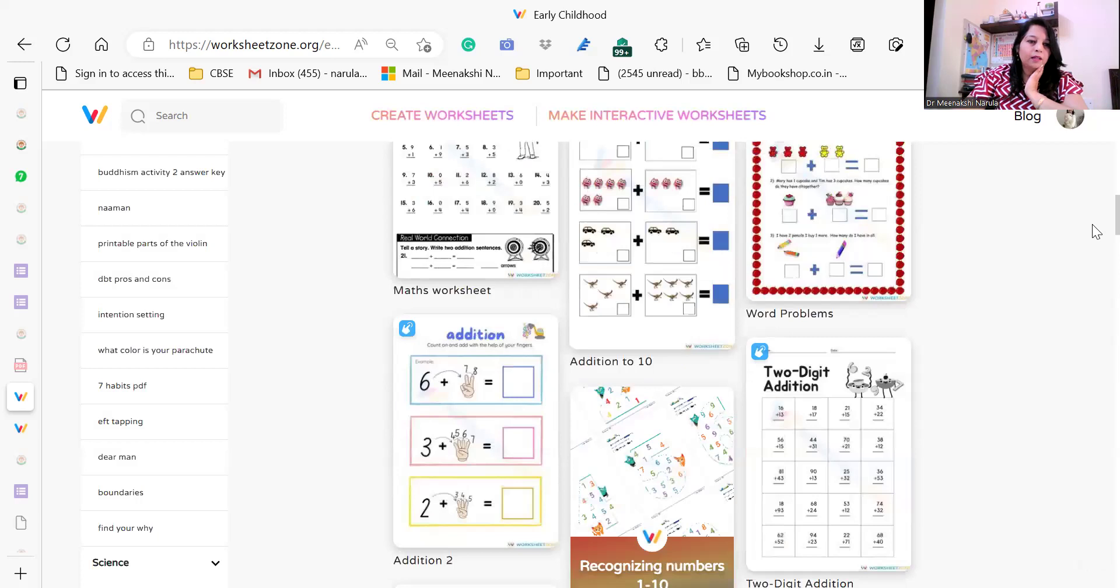
pyautogui.scroll(1, 1097, 228)
pyautogui.scroll(-2, 1097, 232)
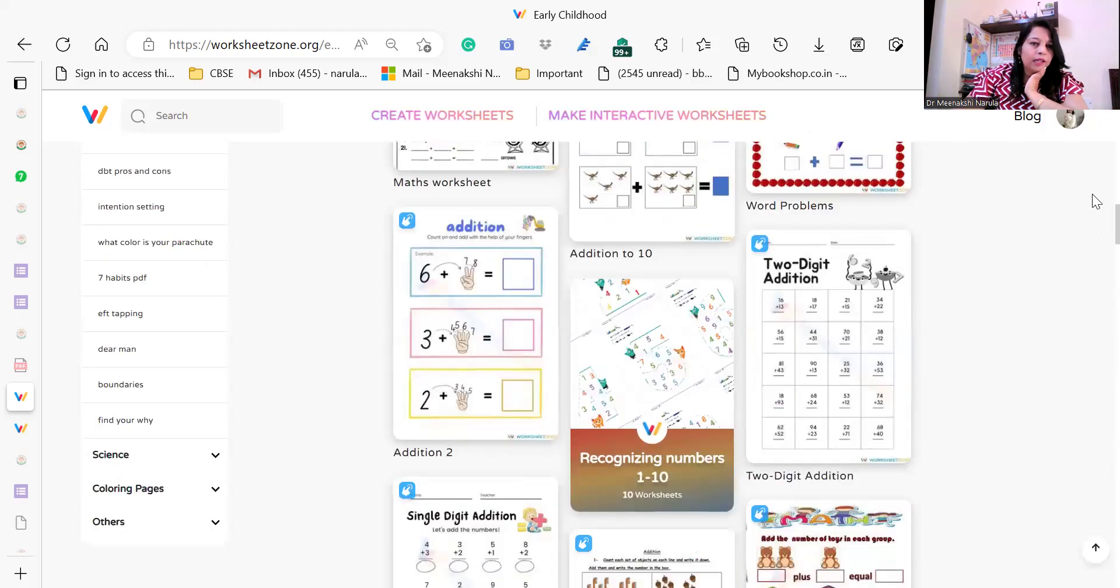
pyautogui.scroll(6, 1097, 201)
pyautogui.scroll(1, 1097, 201)
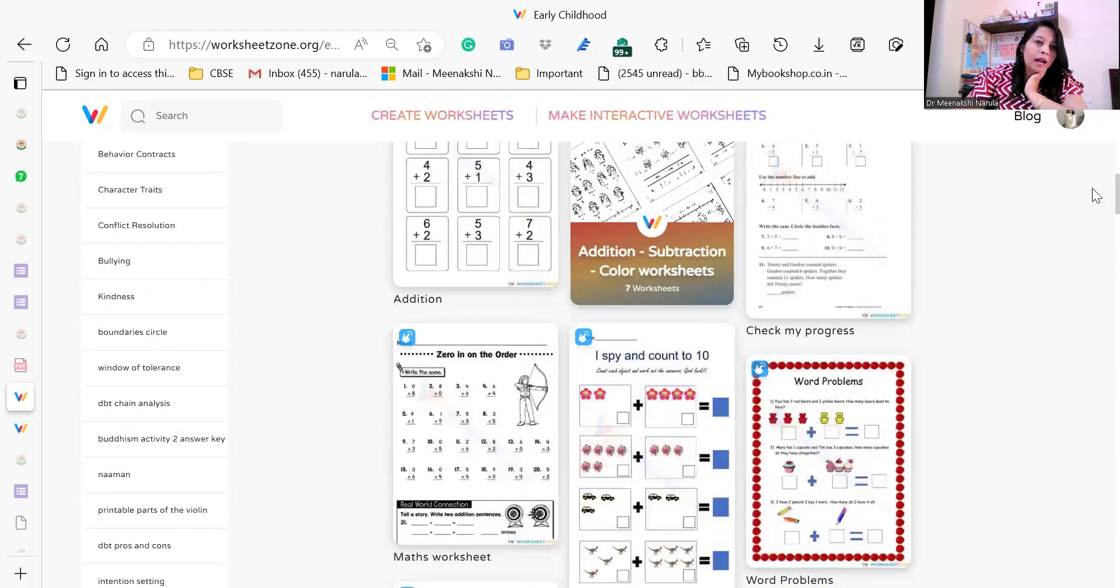
pyautogui.scroll(6, 1096, 187)
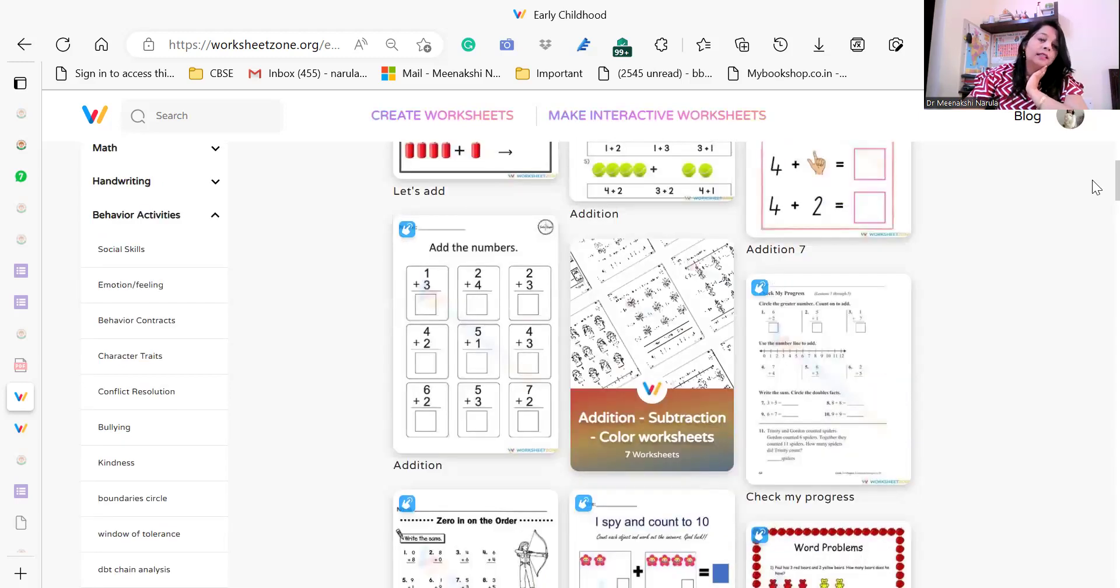
# - Filter worksheets to the Emotion/feeling topic and scroll through the results
pyautogui.click(102, 295)
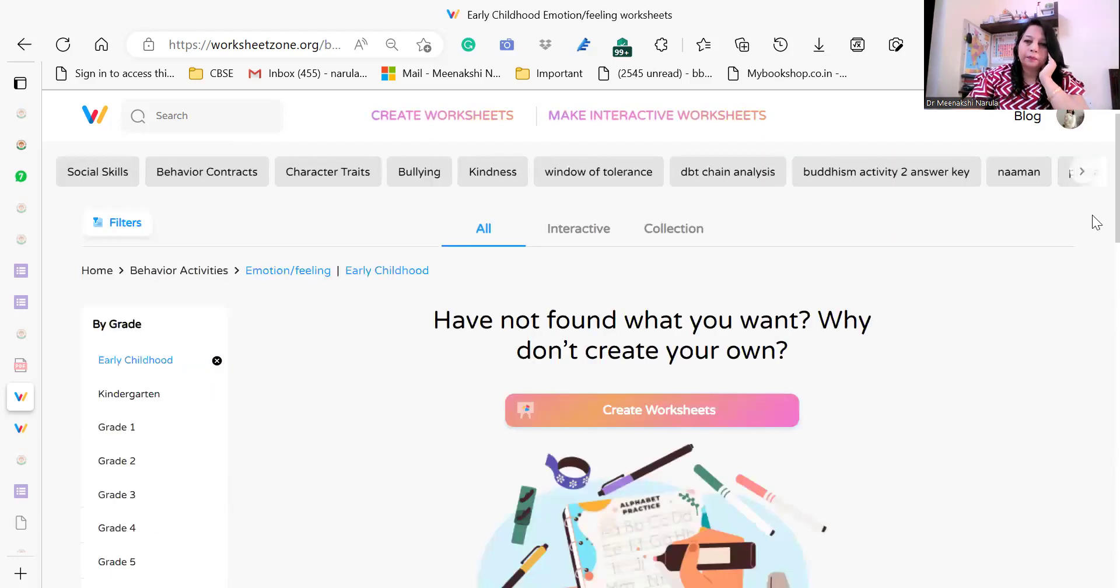
pyautogui.scroll(-1, 1096, 239)
pyautogui.scroll(-2, 1096, 249)
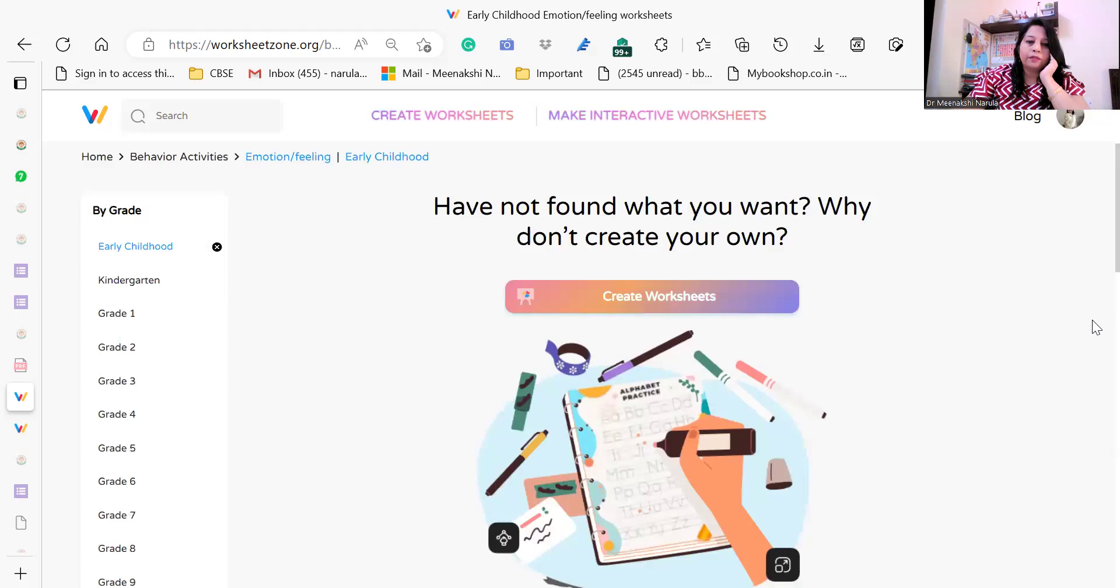
pyautogui.scroll(-4, 1097, 344)
pyautogui.scroll(-5, 1094, 382)
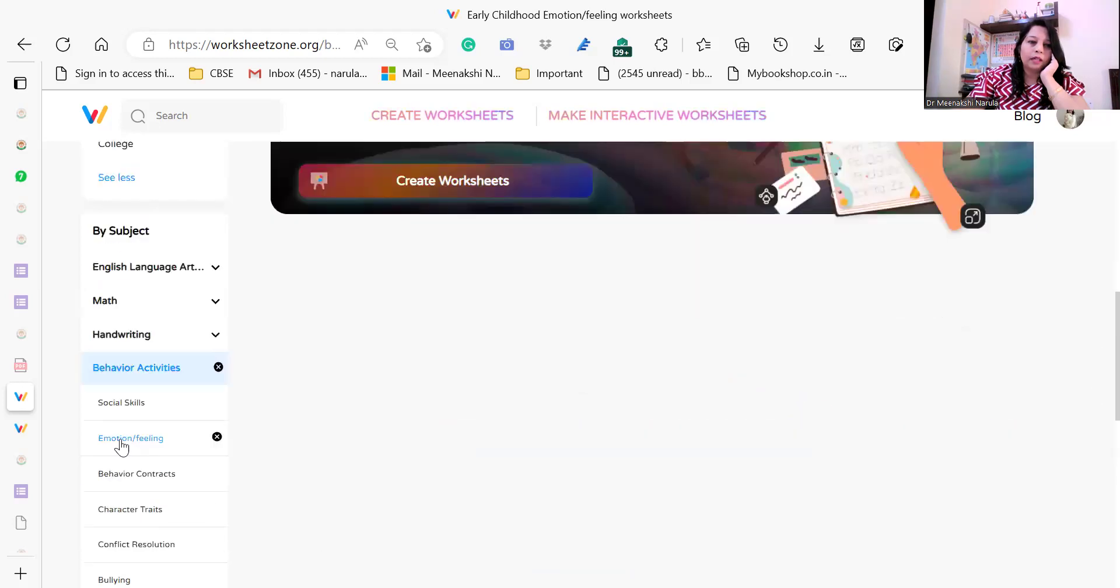
# - Switch the filter to Social Skills and browse the worksheet results
pyautogui.click(125, 409)
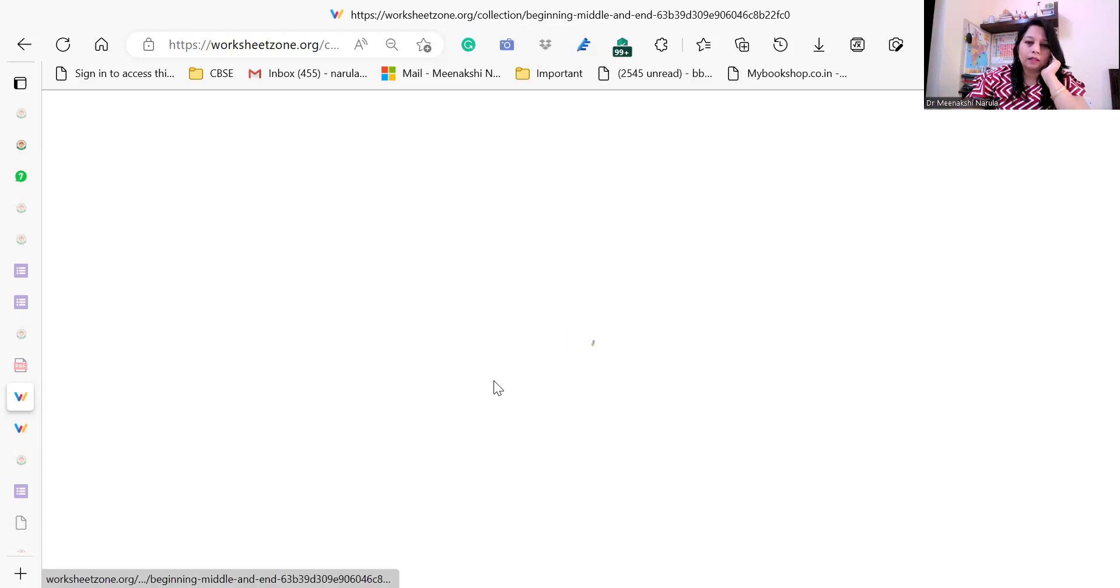
pyautogui.scroll(-1, 1097, 309)
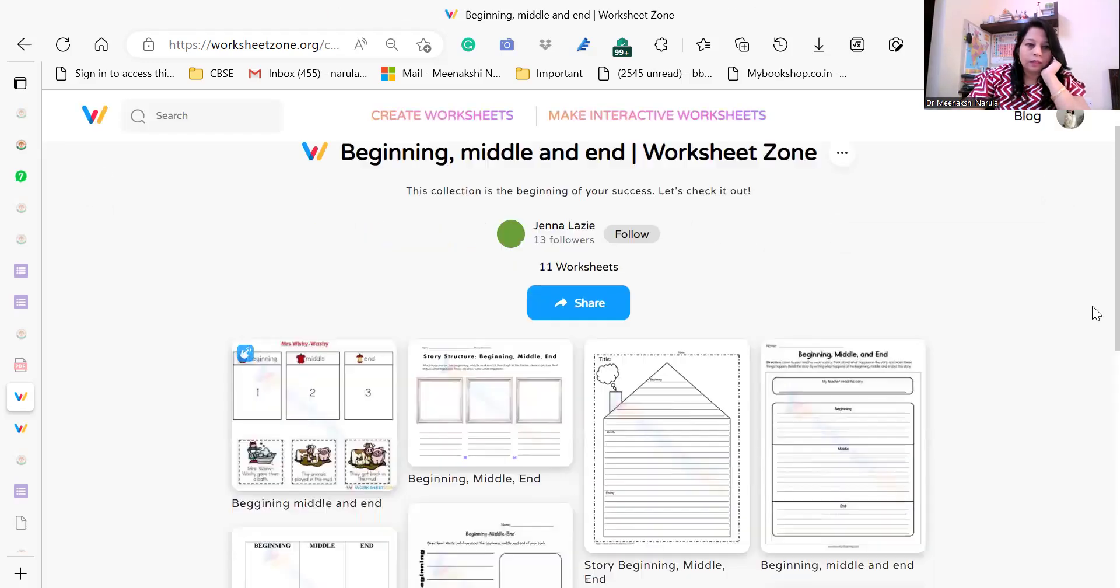
pyautogui.scroll(-2, 1097, 365)
pyautogui.scroll(-1, 1096, 379)
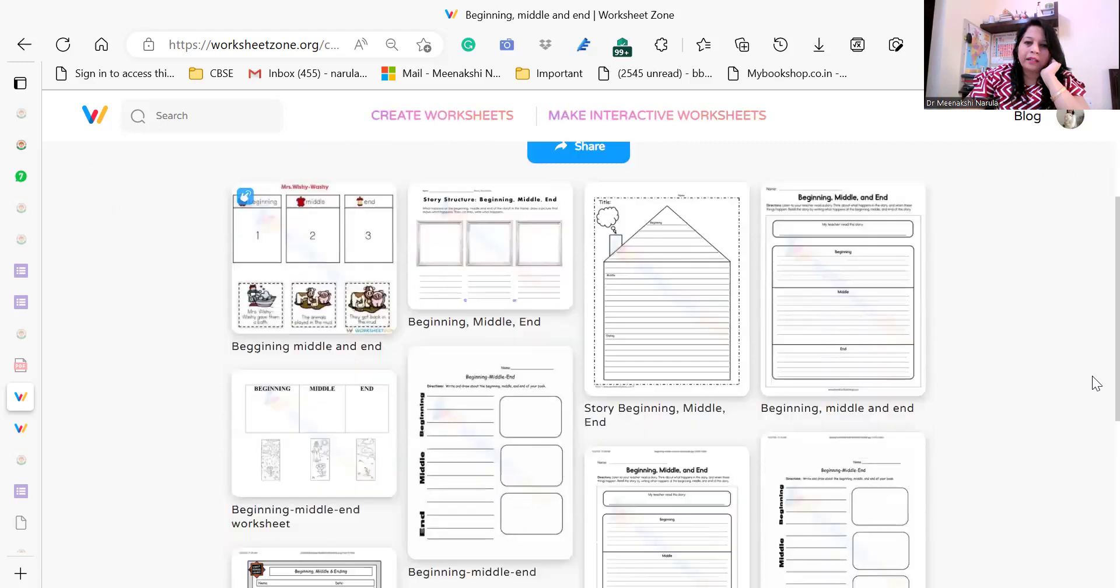
pyautogui.scroll(-1, 1096, 408)
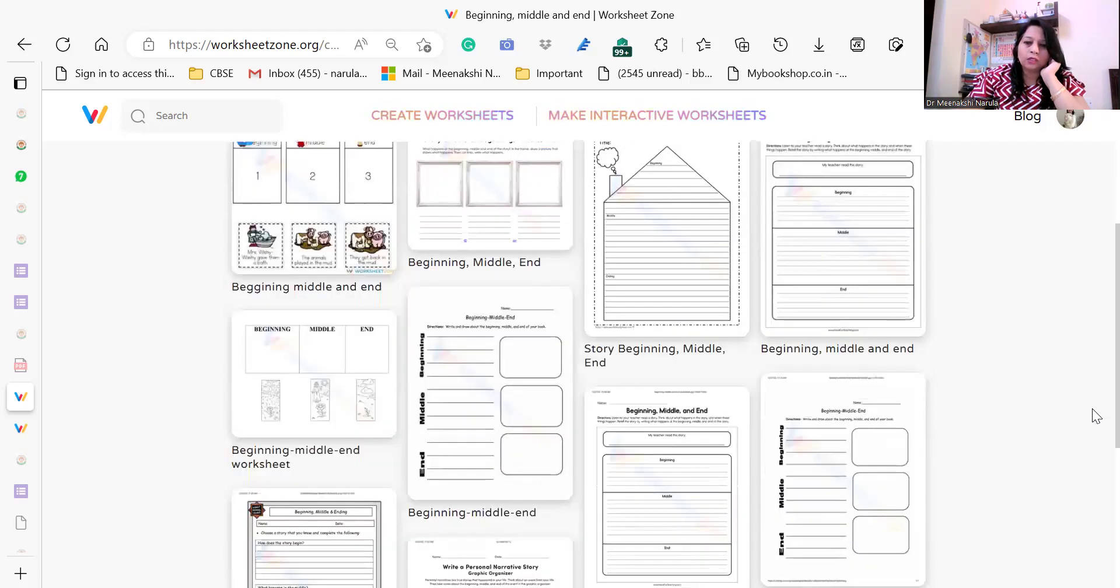
pyautogui.scroll(-3, 1097, 478)
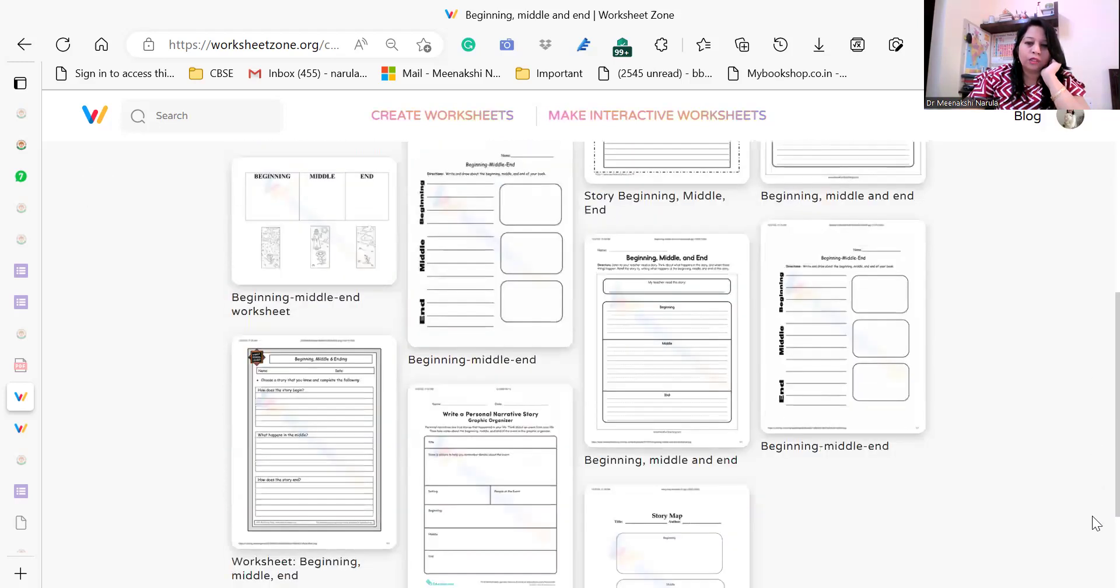
pyautogui.scroll(-2, 1095, 540)
pyautogui.scroll(-1, 1097, 554)
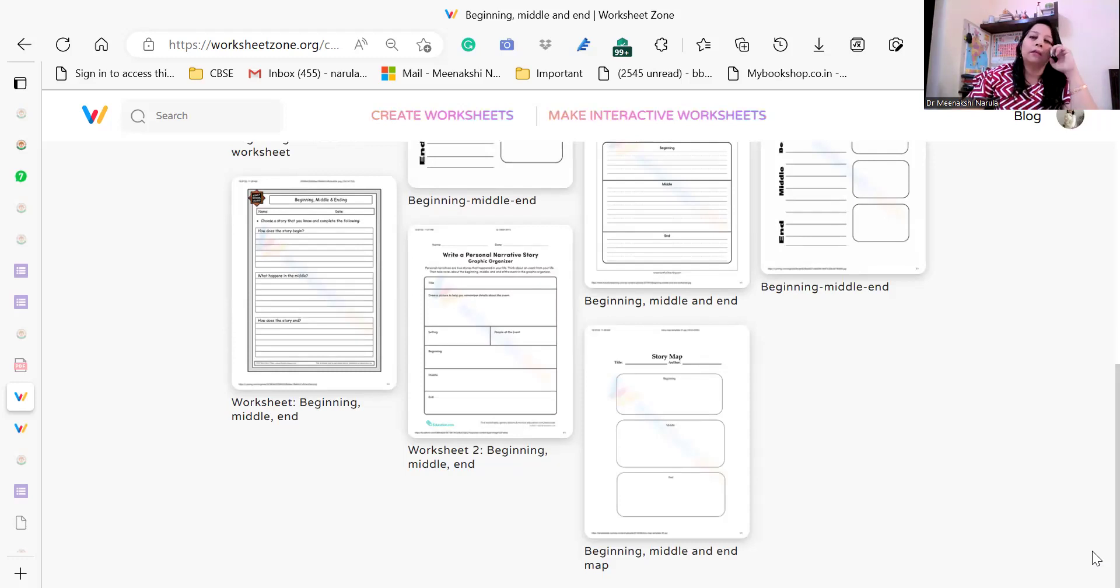
pyautogui.scroll(3, 1097, 474)
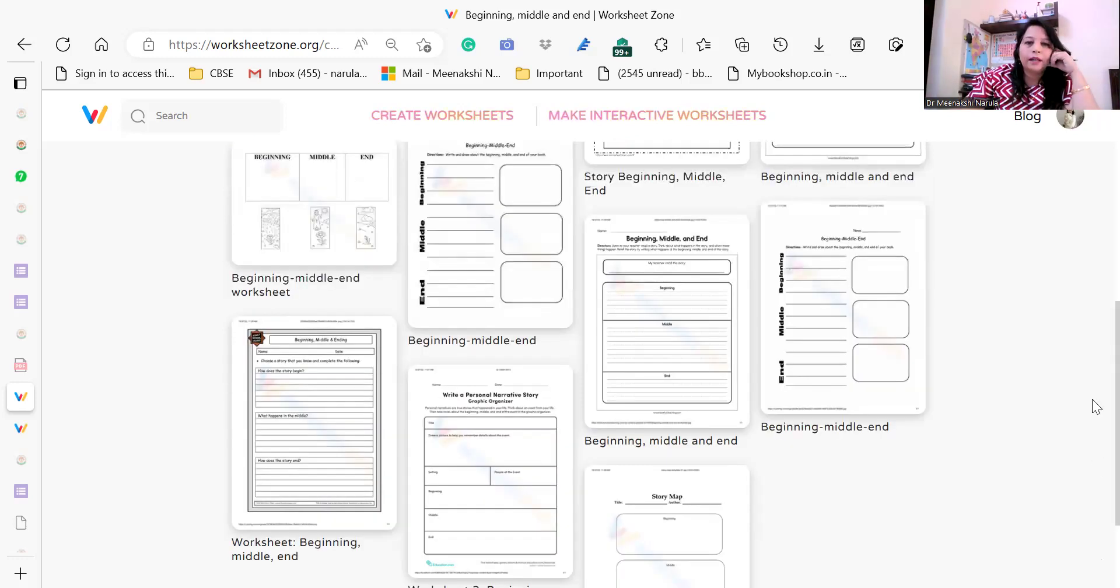
pyautogui.scroll(2, 1096, 397)
pyautogui.scroll(3, 1096, 377)
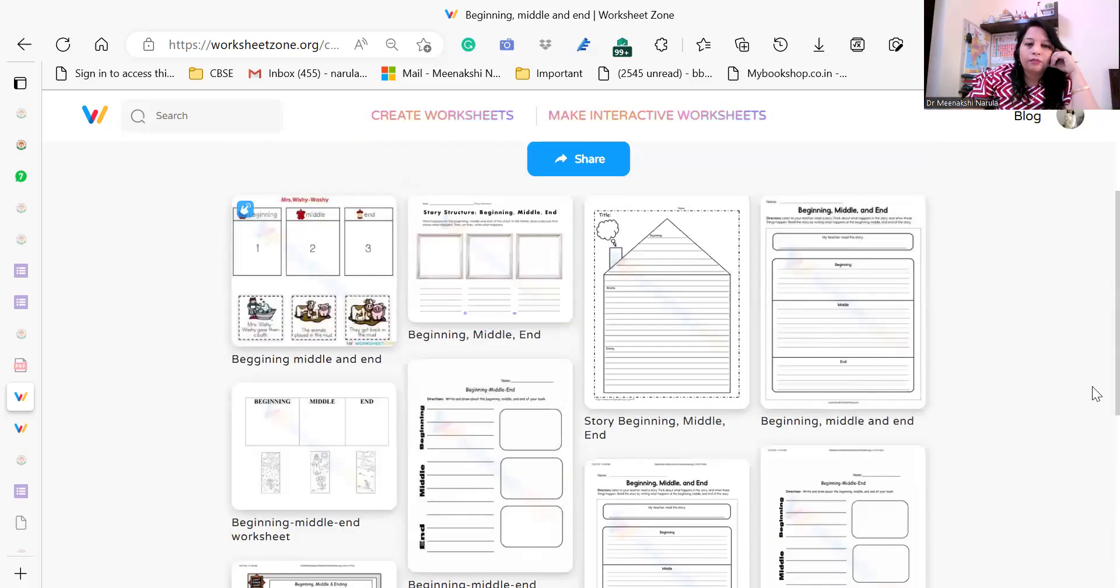
pyautogui.scroll(-1, 1097, 402)
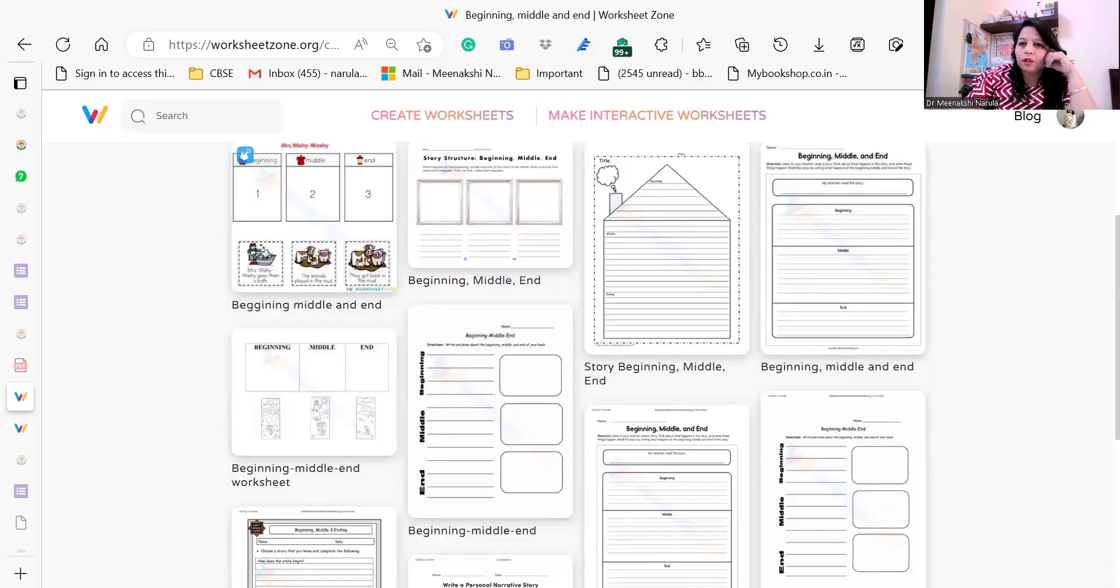
pyautogui.scroll(1, 1096, 397)
pyautogui.moveTo(491, 429)
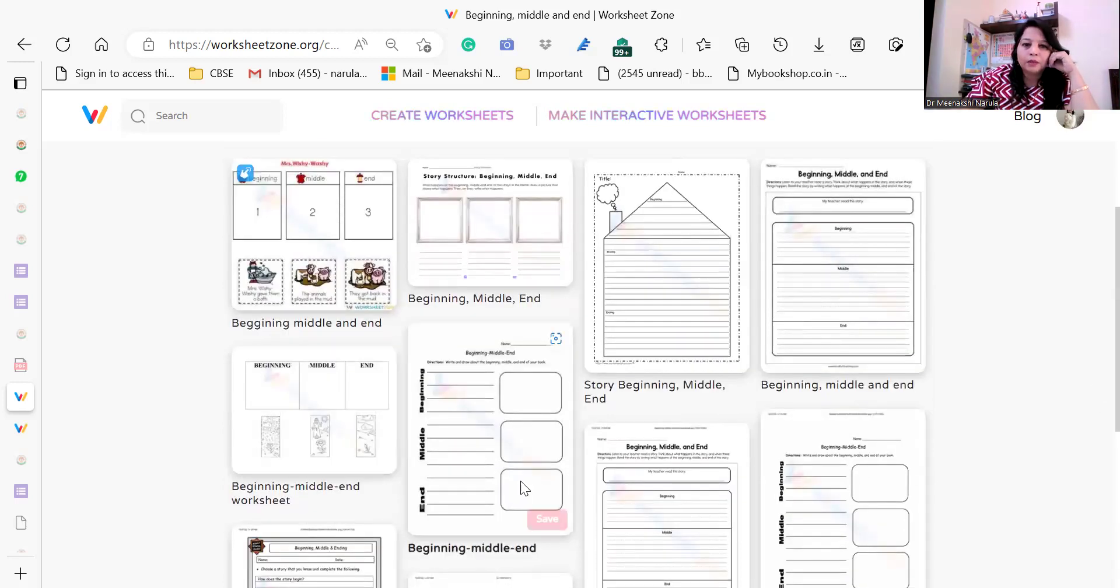
# - Open the Beginning-middle-end worksheet card to view its preview and age 5–18 details
pyautogui.click(520, 487)
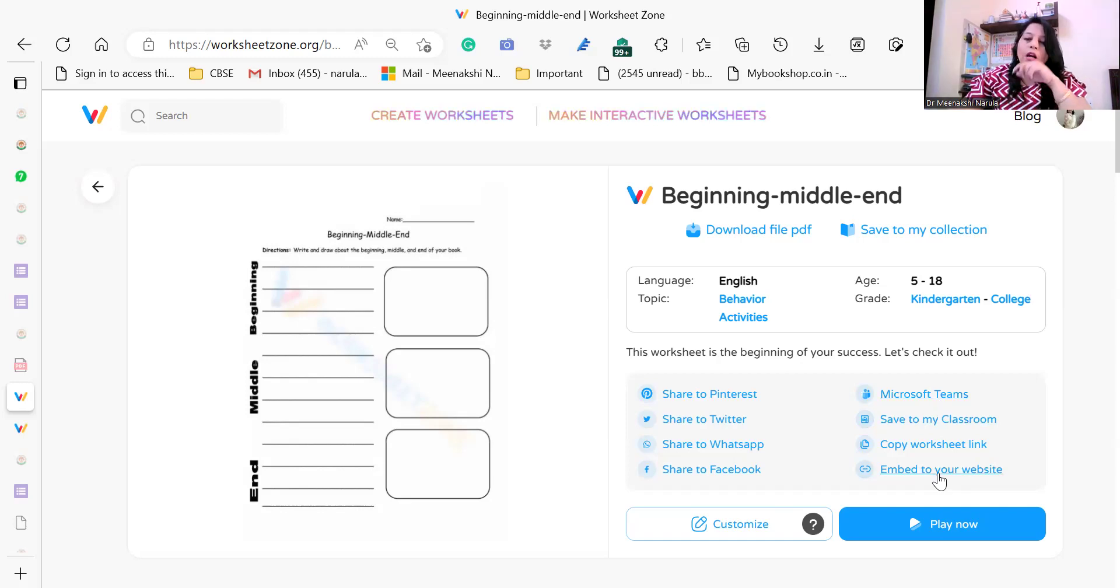
# - Launch Customize for this worksheet and browse the editor's Templates panel
pyautogui.click(728, 520)
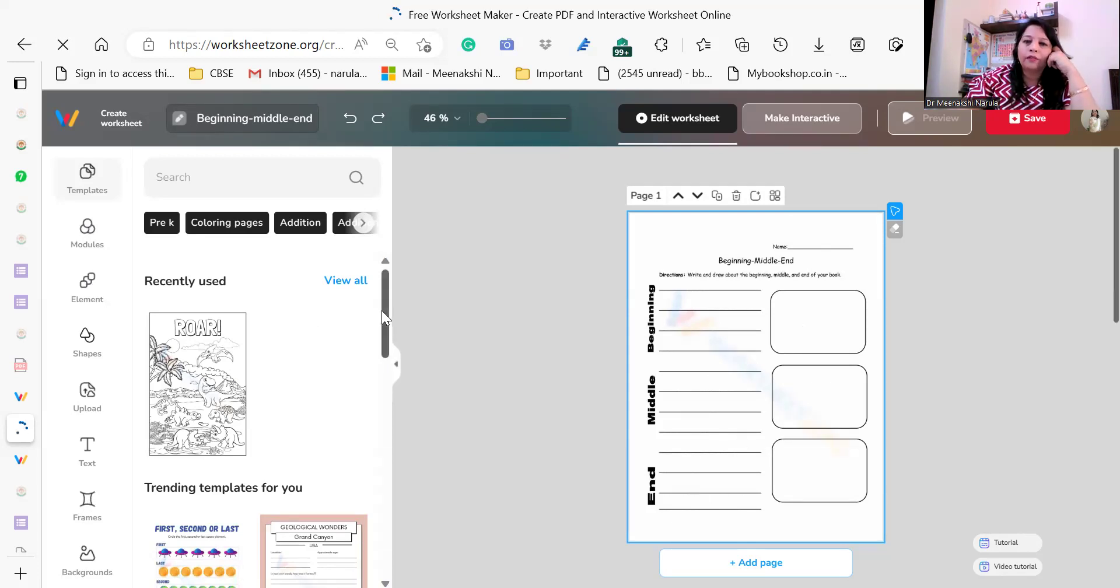
pyautogui.scroll(-4, 384, 363)
pyautogui.scroll(-1, 385, 373)
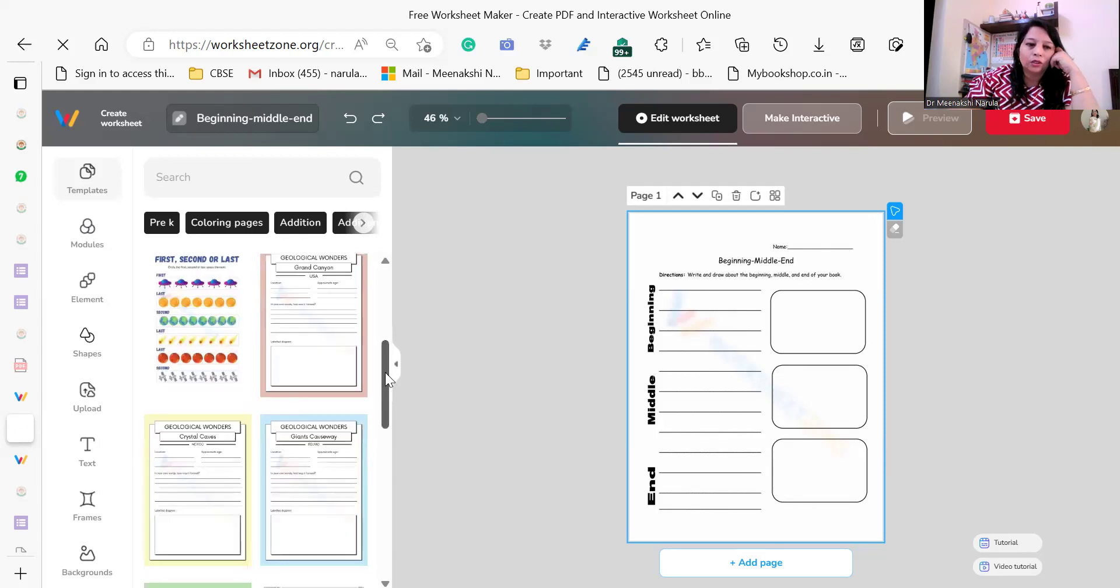
pyautogui.moveTo(385, 396); pyautogui.dragTo(384, 465)
pyautogui.scroll(-4, 385, 483)
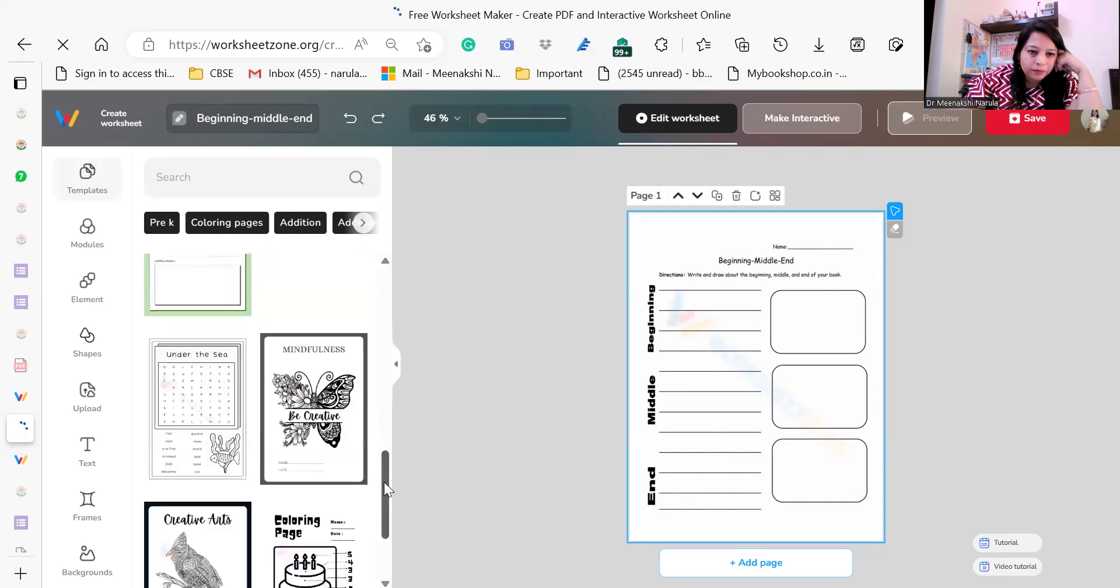
pyautogui.scroll(-3, 384, 495)
pyautogui.scroll(-4, 384, 518)
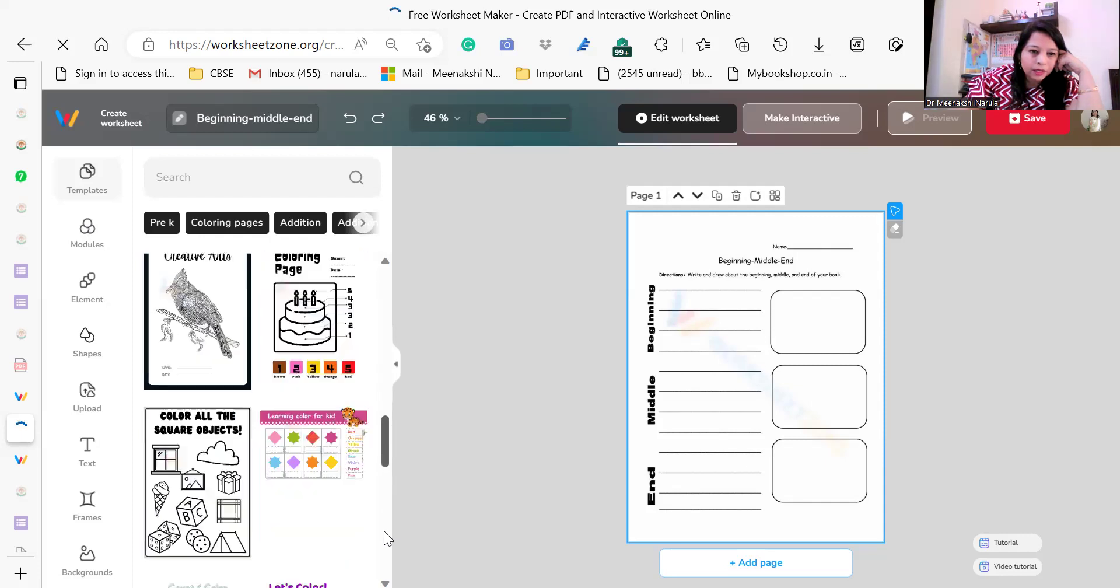
pyautogui.scroll(-2, 382, 551)
pyautogui.scroll(-4, 383, 558)
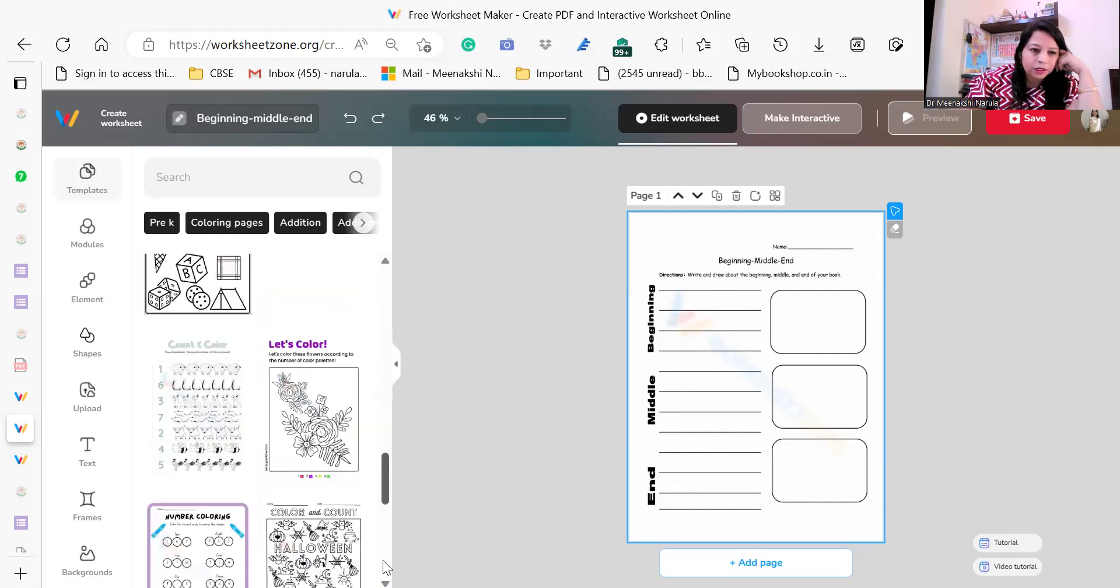
pyautogui.moveTo(390, 470); pyautogui.dragTo(393, 308)
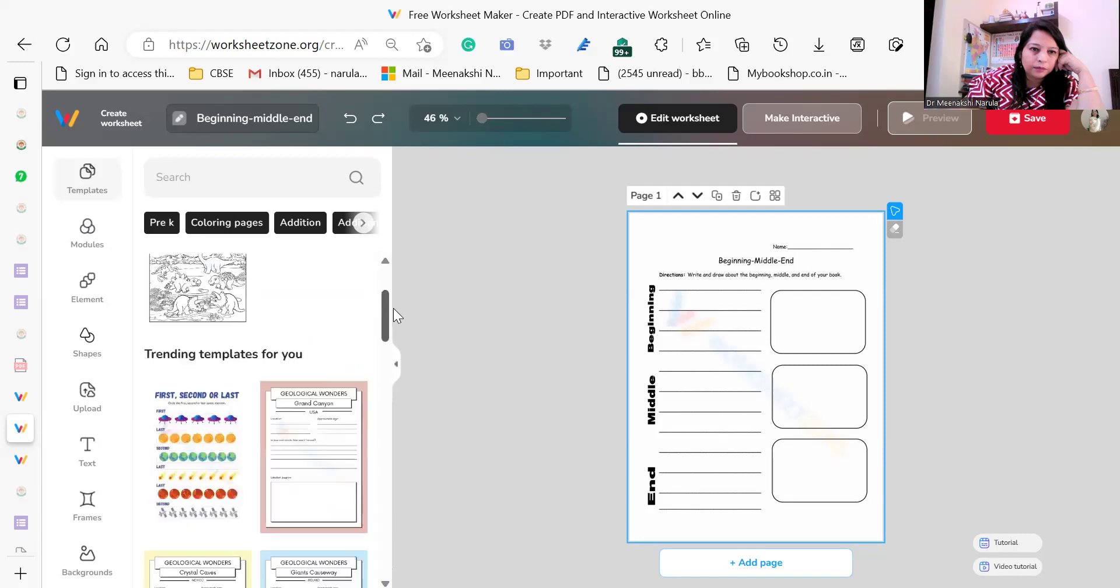
pyautogui.click(90, 174)
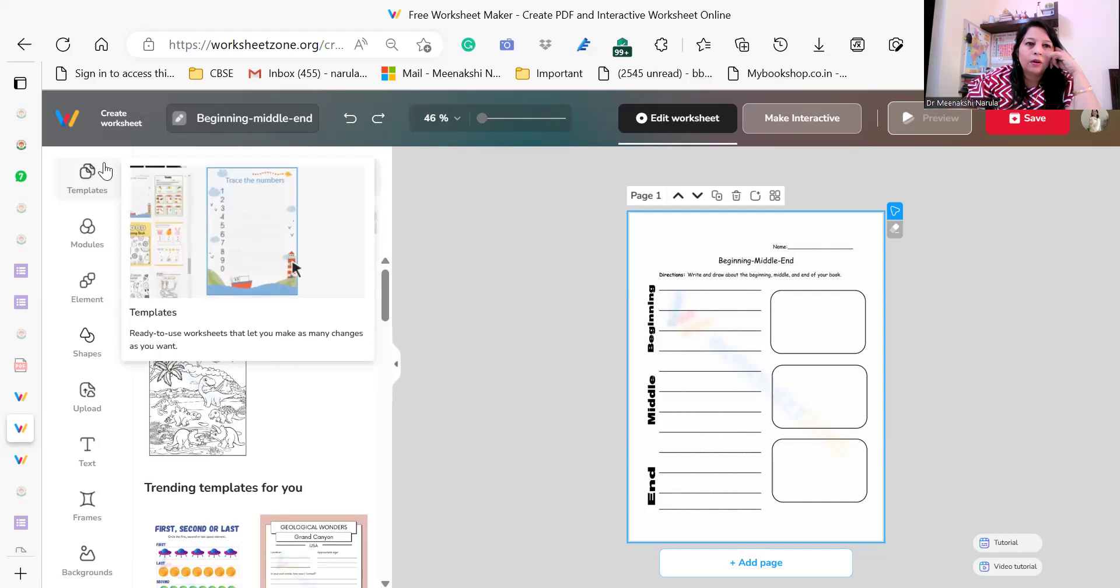
# - Select the entire worksheet title text for renaming
pyautogui.click(216, 117)
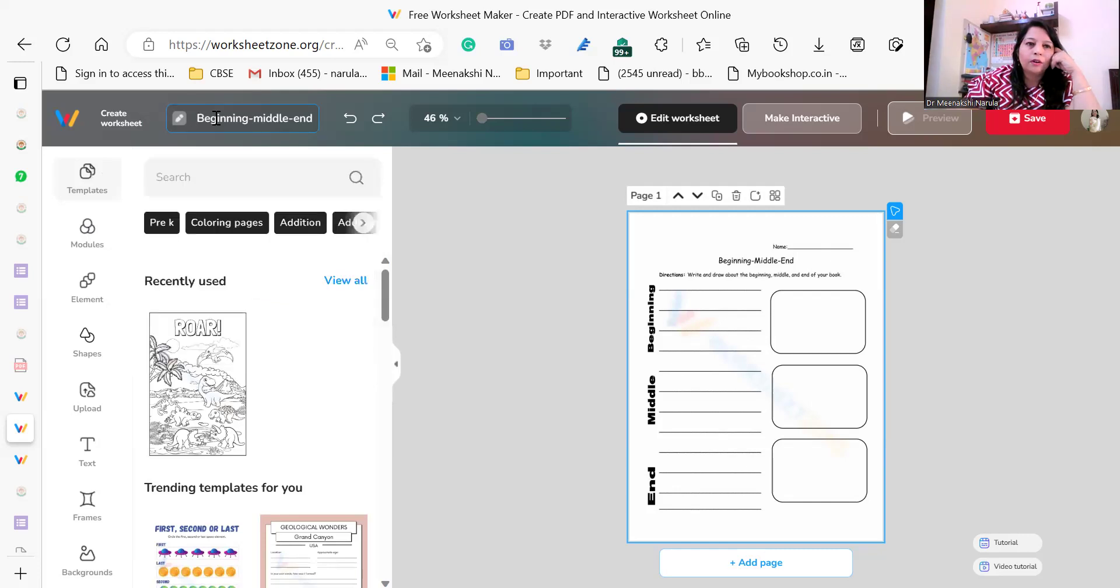
pyautogui.click(267, 117)
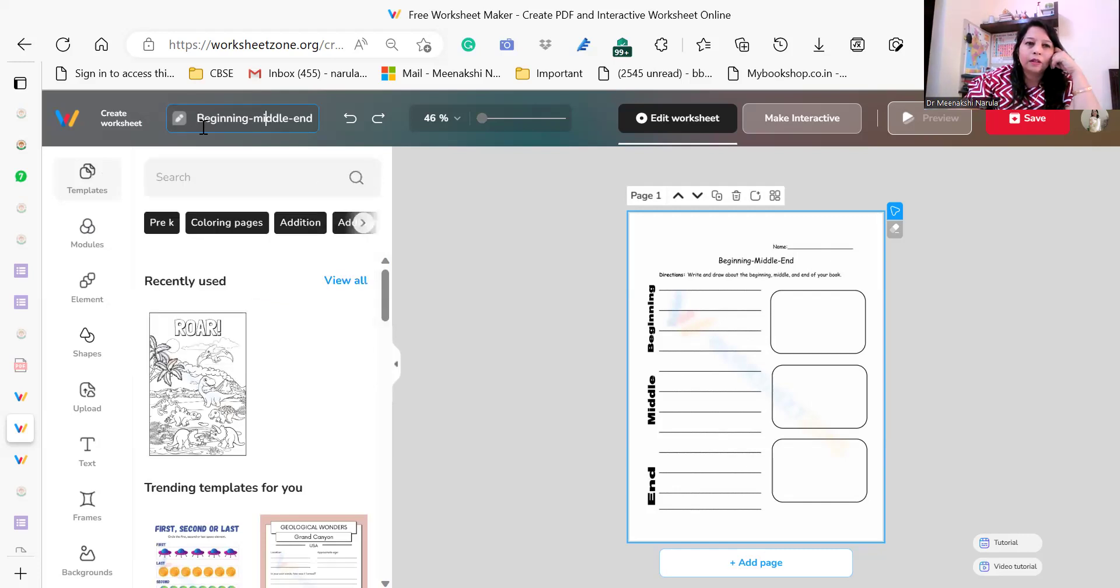
pyautogui.tripleClick(262, 118)
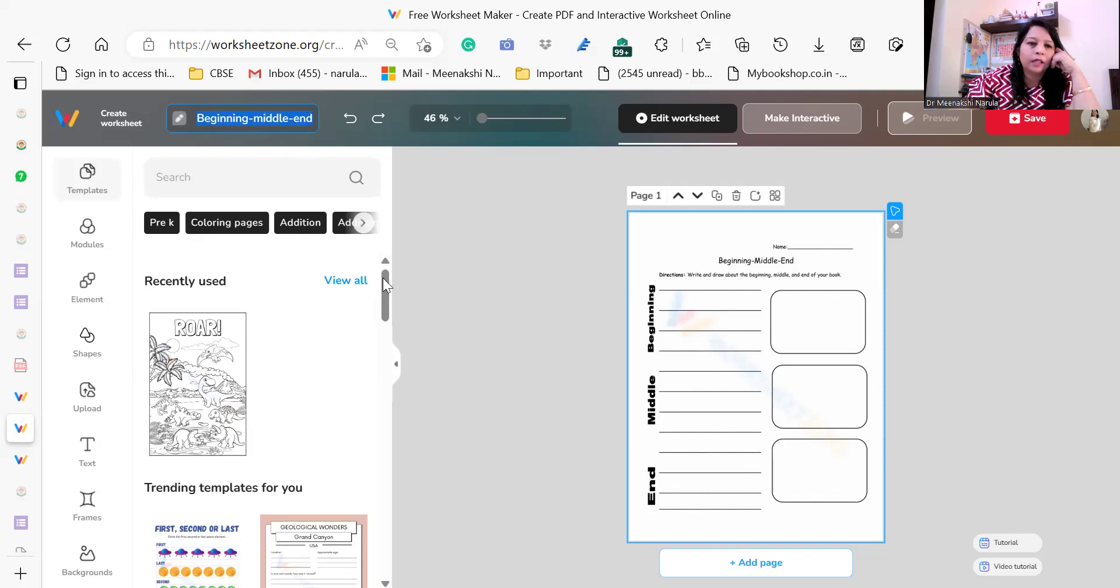
pyautogui.moveTo(383, 278); pyautogui.dragTo(384, 339)
pyautogui.scroll(-1, 307, 496)
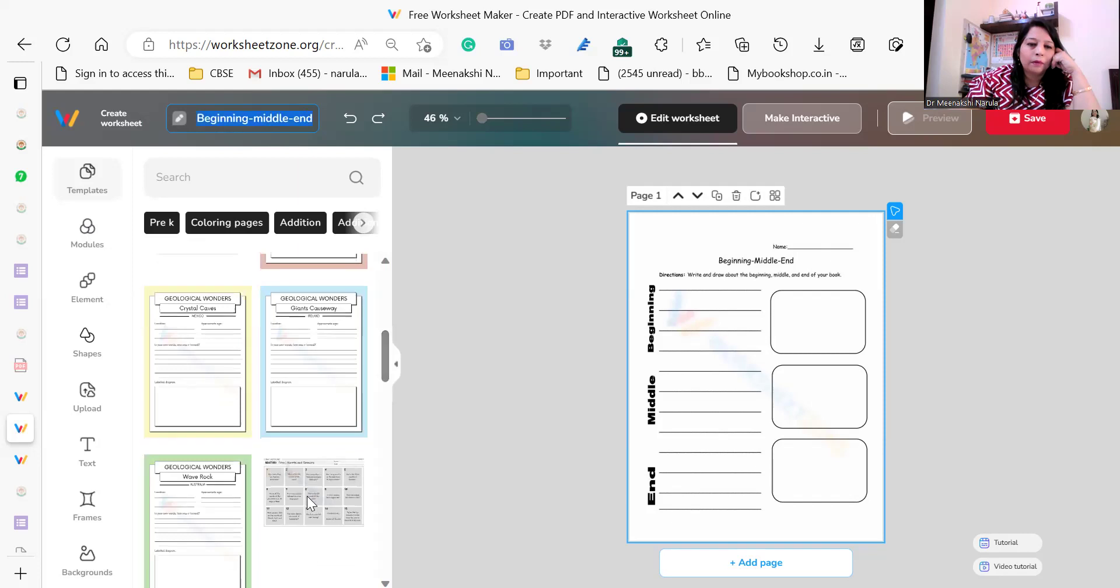
# - Apply the MATHS Time | Months and Seasons template to page 1, then deselect
pyautogui.click(306, 493)
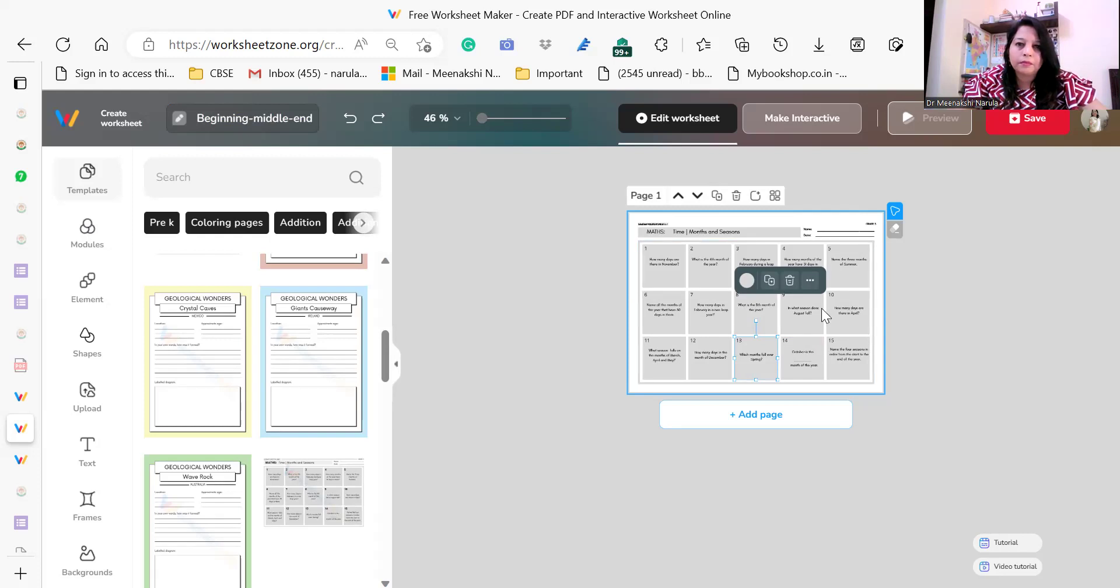
pyautogui.click(700, 325)
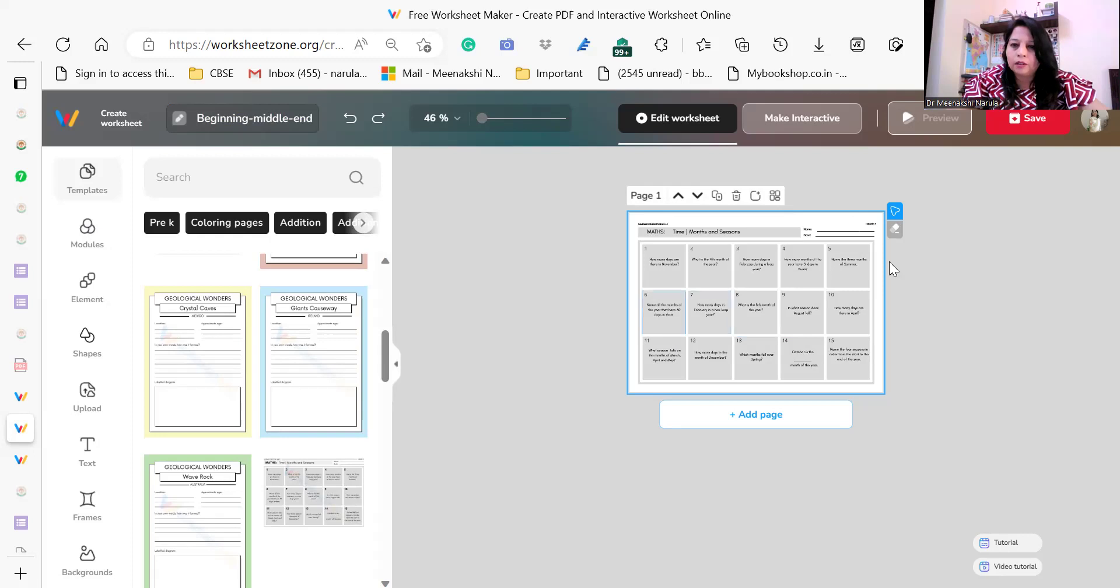
# - Fill question box 6 red using the floating toolbar's colour picker
pyautogui.click(663, 312)
pyautogui.click(655, 235)
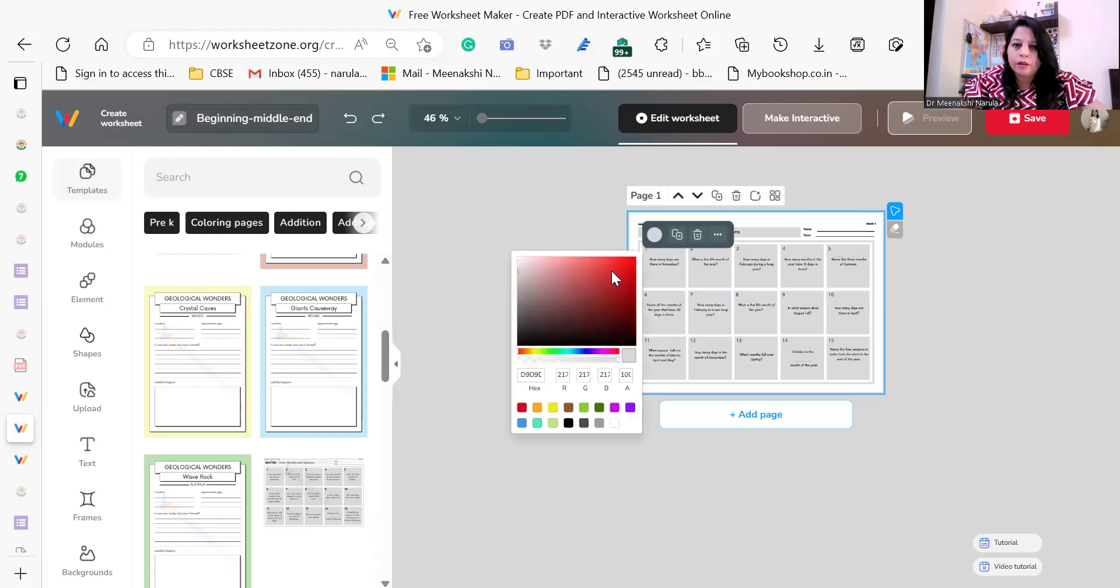
pyautogui.click(622, 260)
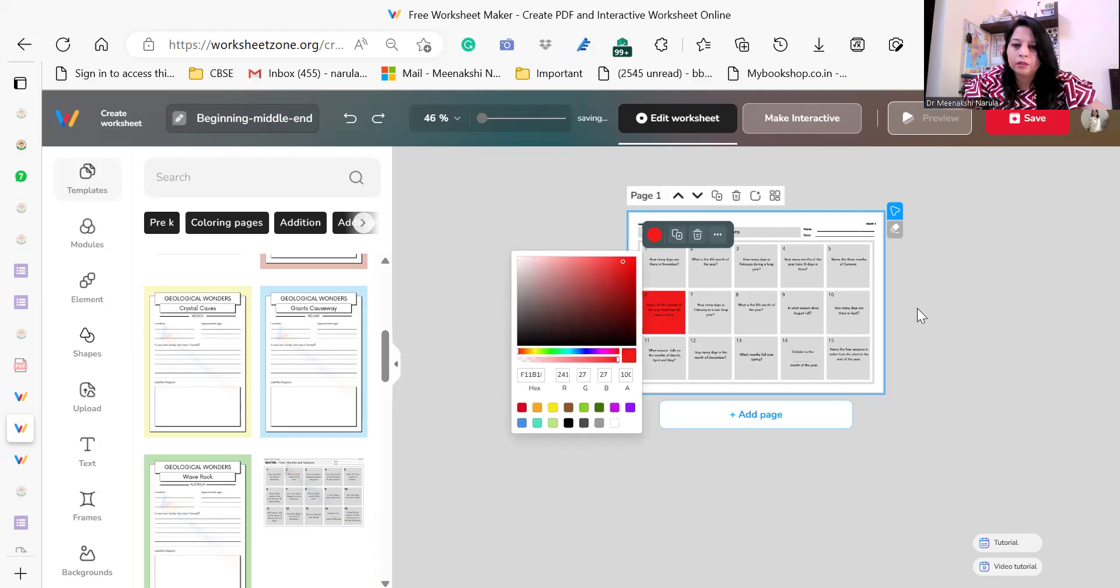
pyautogui.click(887, 247)
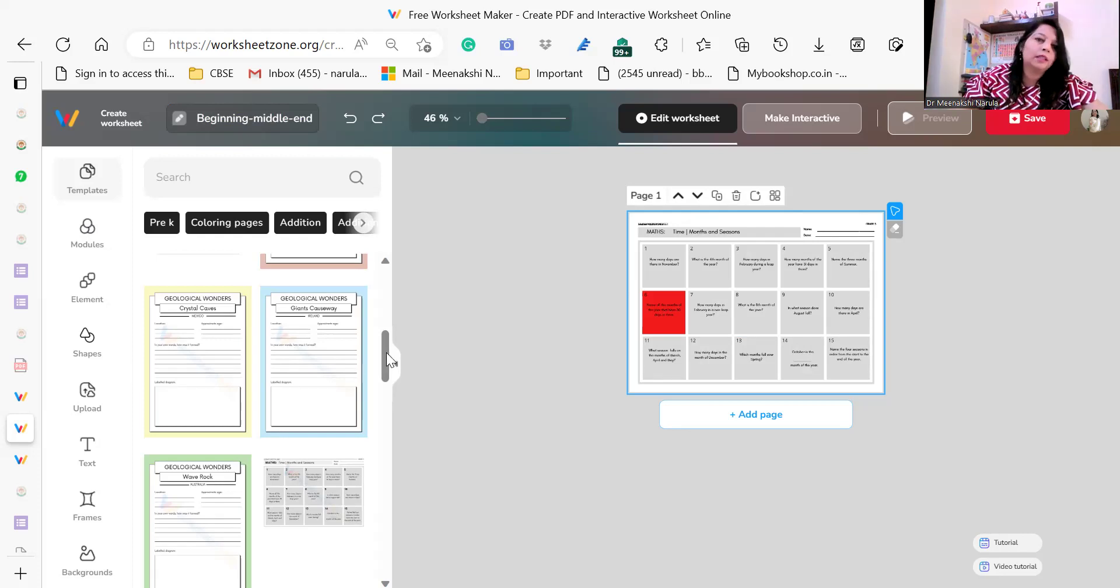
# - Insert the Short and Tall colouring template as a new Page 2 and scroll to it
pyautogui.scroll(-5, 387, 434)
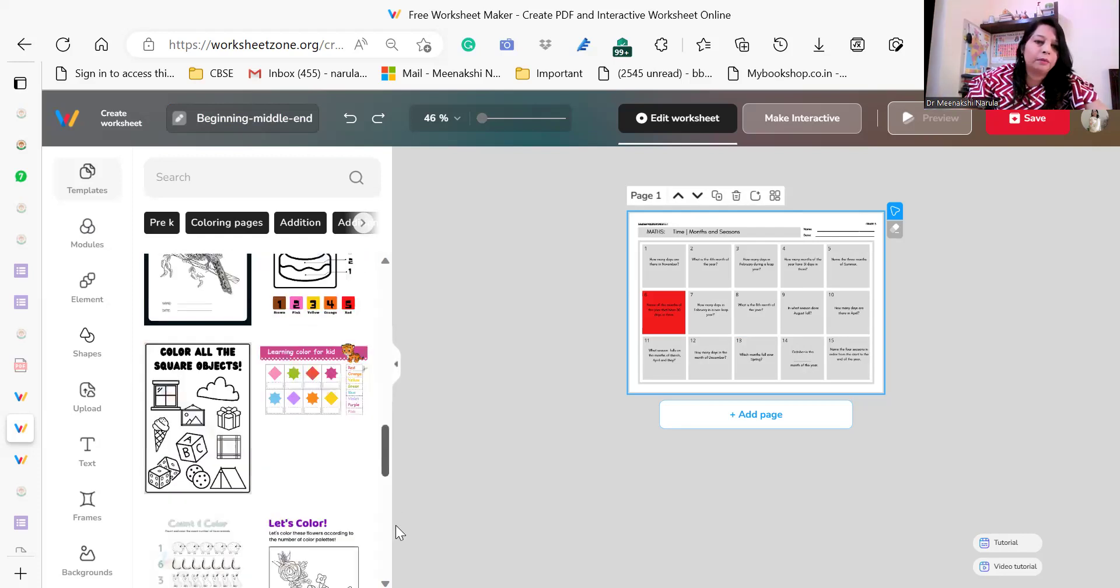
pyautogui.scroll(-5, 395, 525)
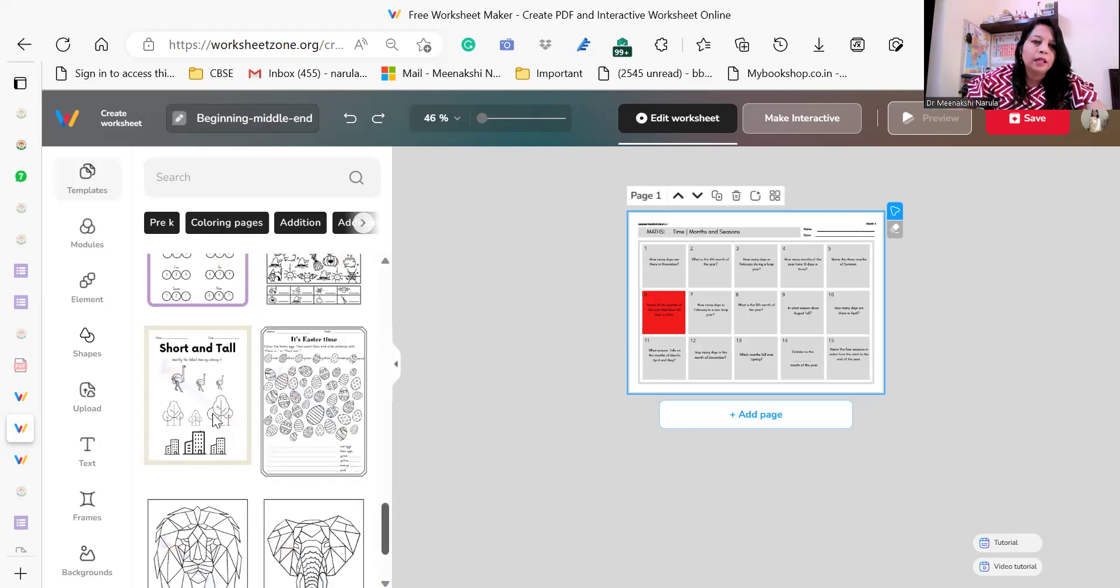
pyautogui.click(314, 402)
pyautogui.click(635, 369)
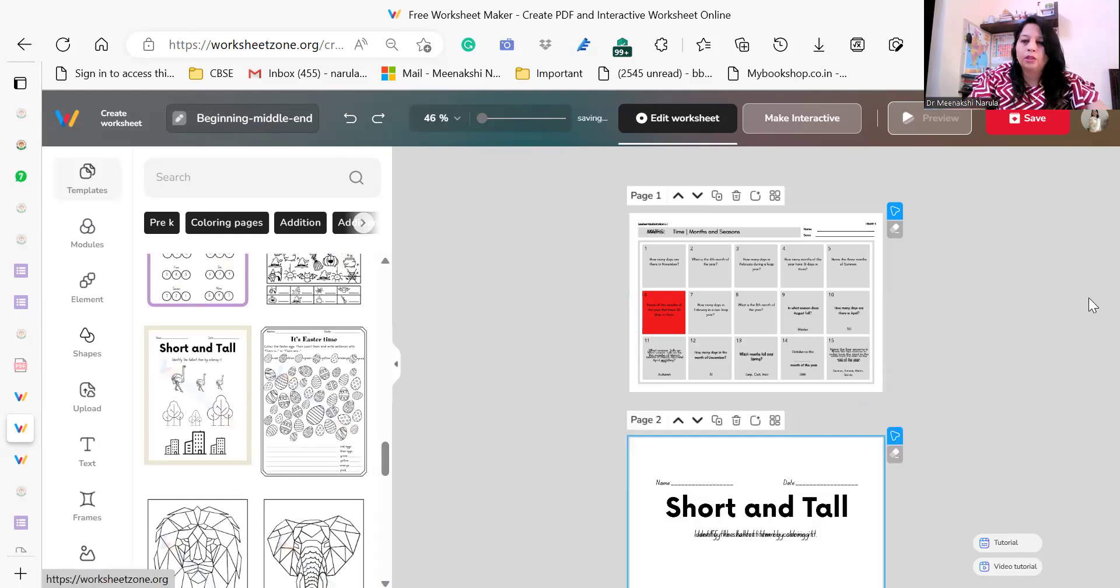
pyautogui.scroll(-2, 1095, 300)
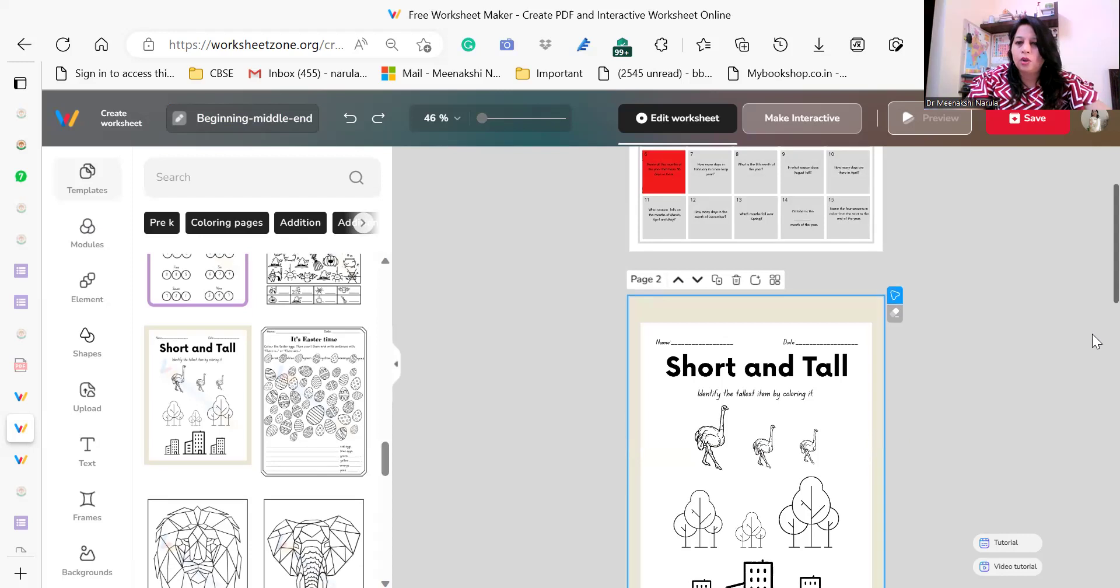
pyautogui.scroll(-2, 1092, 334)
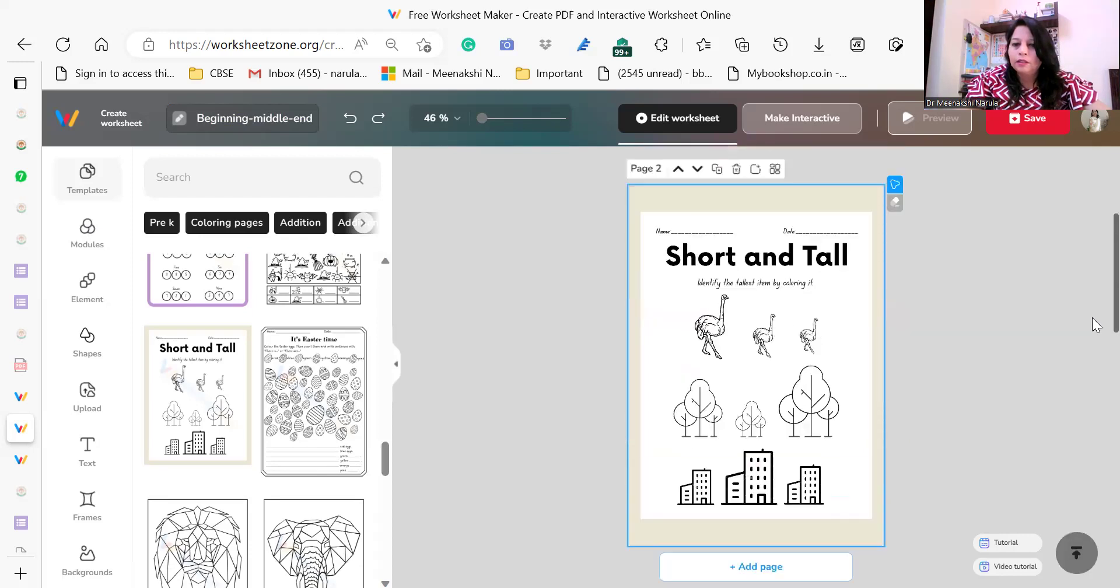
pyautogui.click(826, 300)
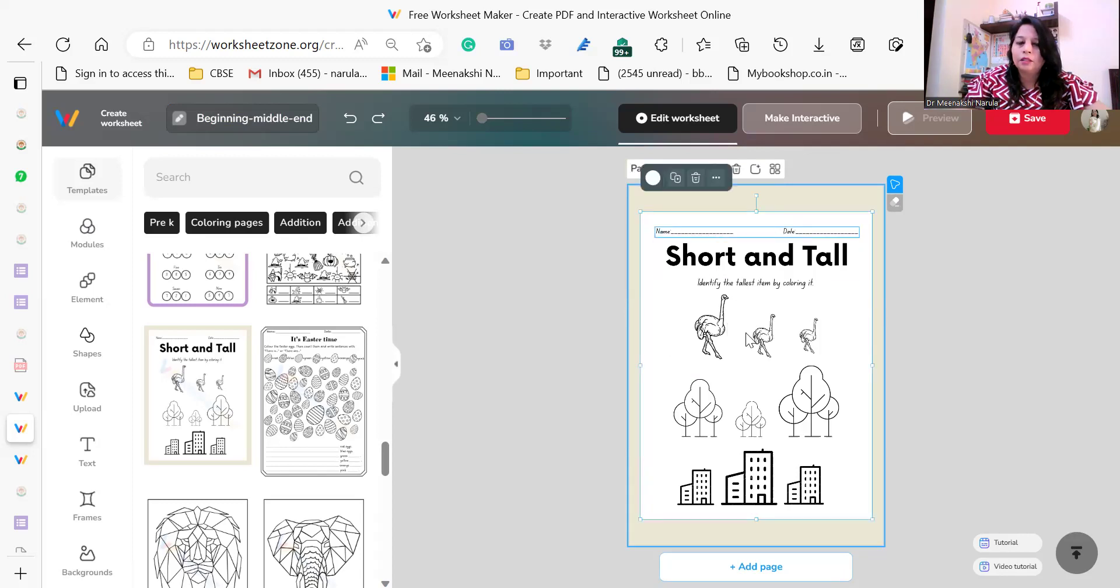
pyautogui.click(723, 332)
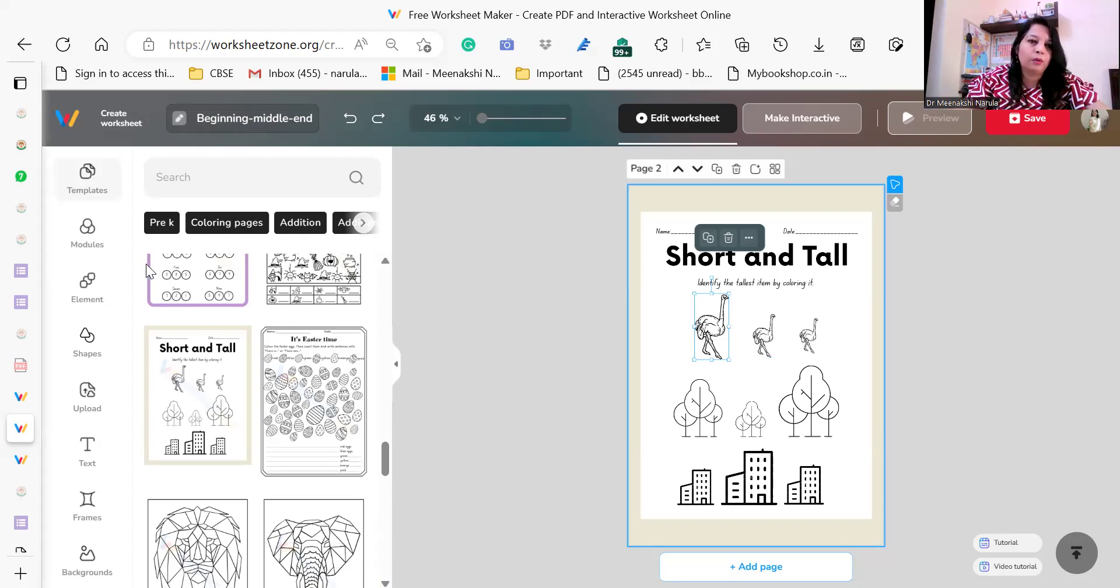
pyautogui.click(396, 364)
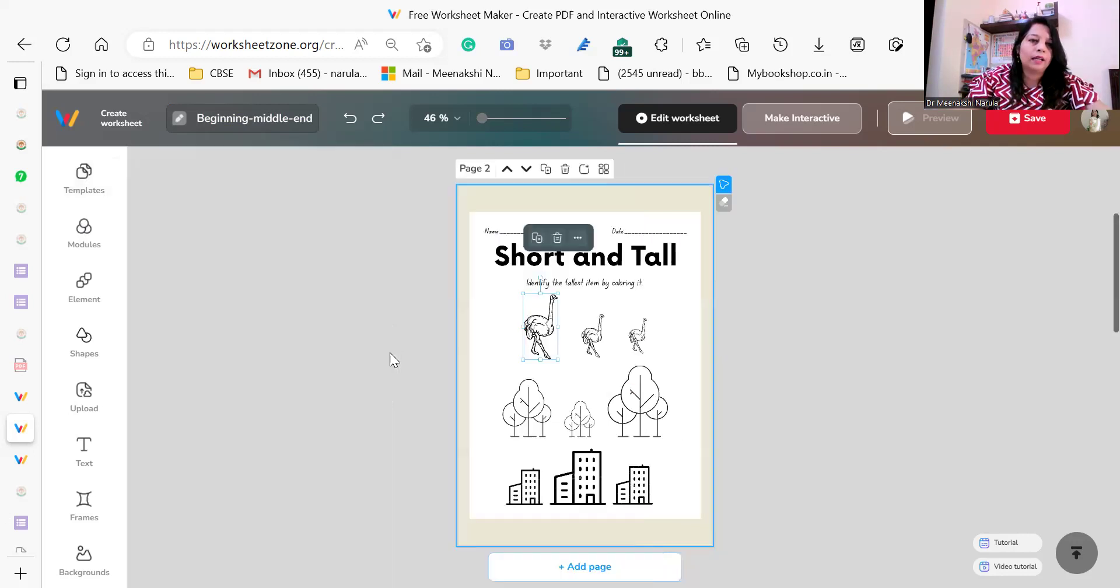
pyautogui.click(86, 178)
pyautogui.moveTo(198, 377)
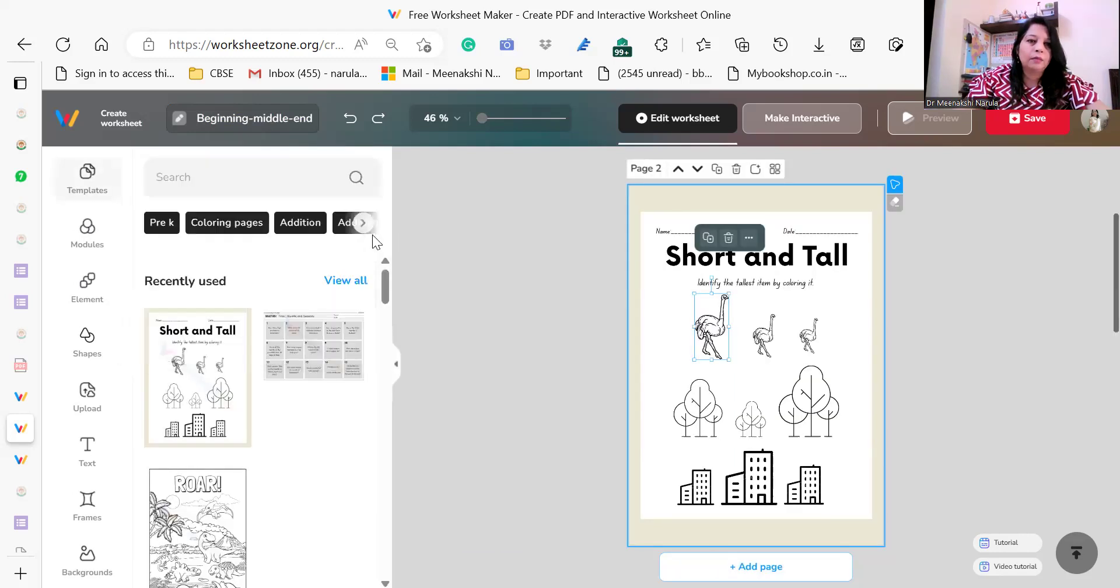
# - Search templates for 'food' and load the Food and Plant Venn Diagram onto page 2
pyautogui.click(288, 181)
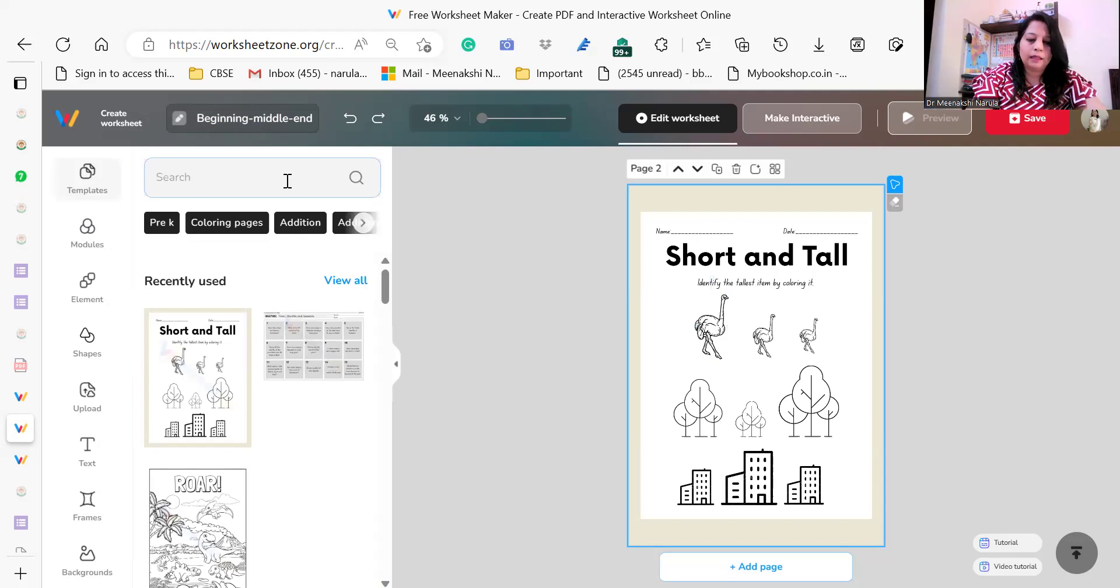
pyautogui.write('foo')
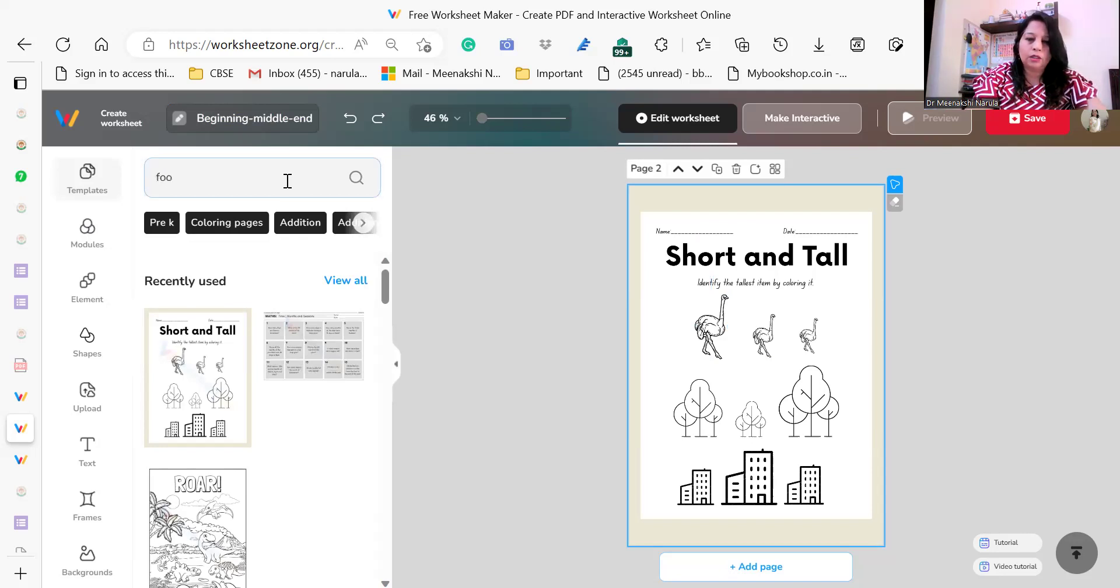
pyautogui.write('d')
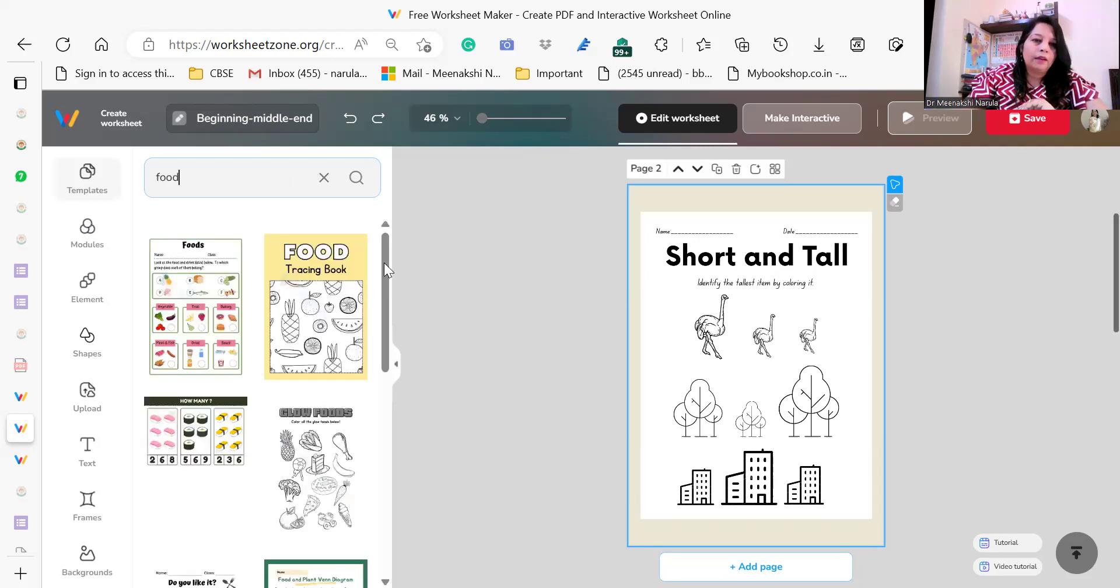
pyautogui.scroll(-1, 383, 363)
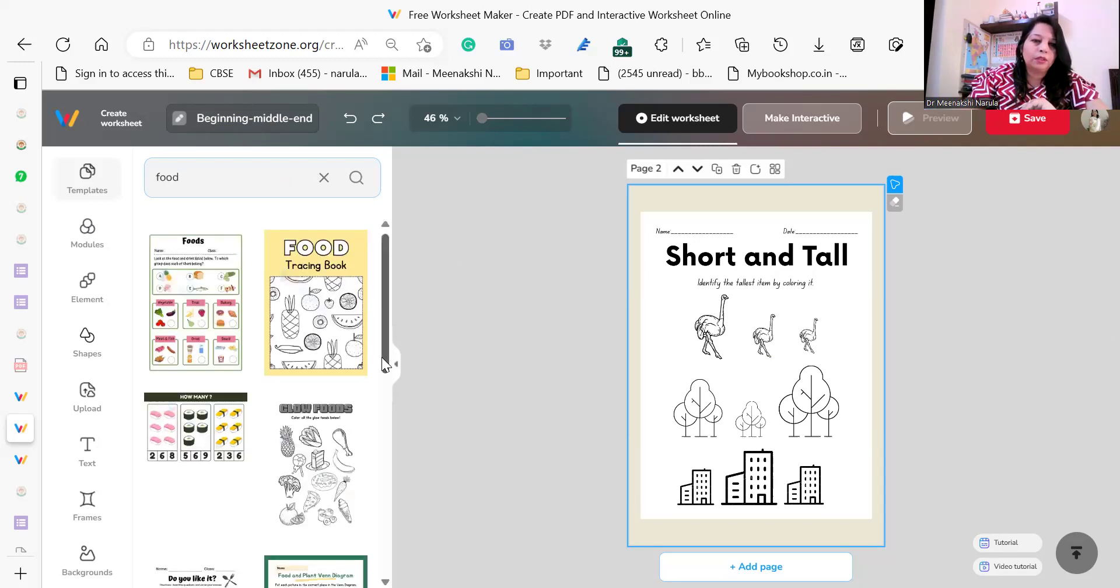
pyautogui.scroll(-5, 383, 358)
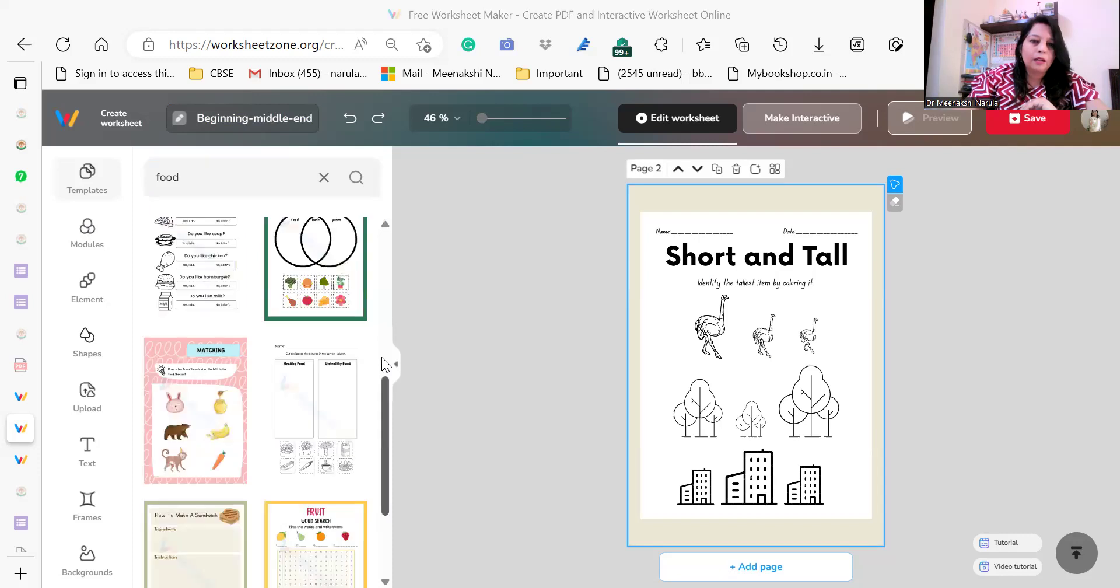
pyautogui.click(322, 292)
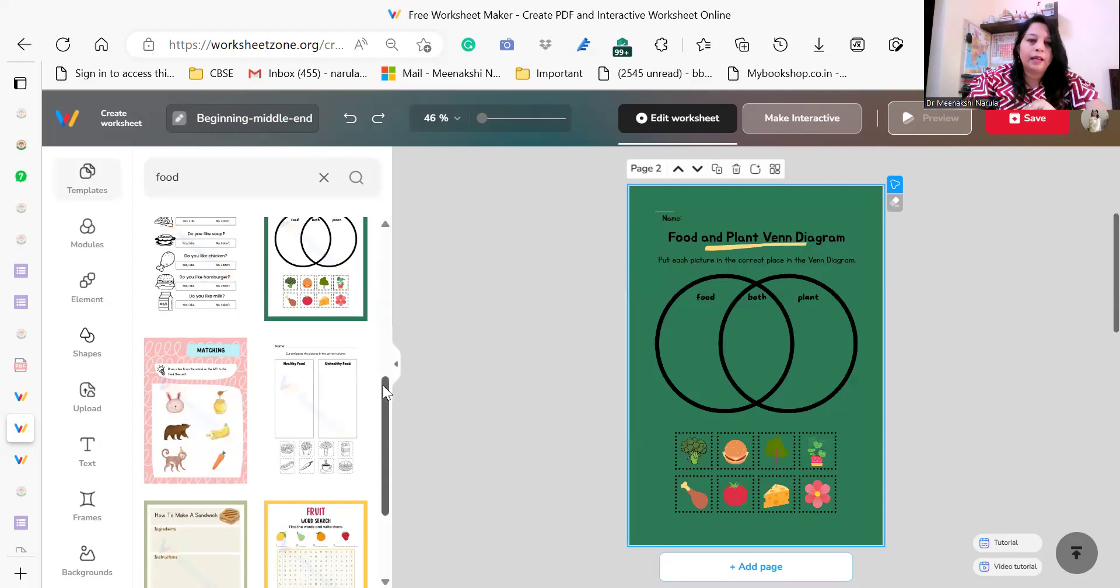
# - Try Fruit Word Search, then settle on How To Make A Sandwich for page 2
pyautogui.moveTo(383, 402); pyautogui.dragTo(382, 460)
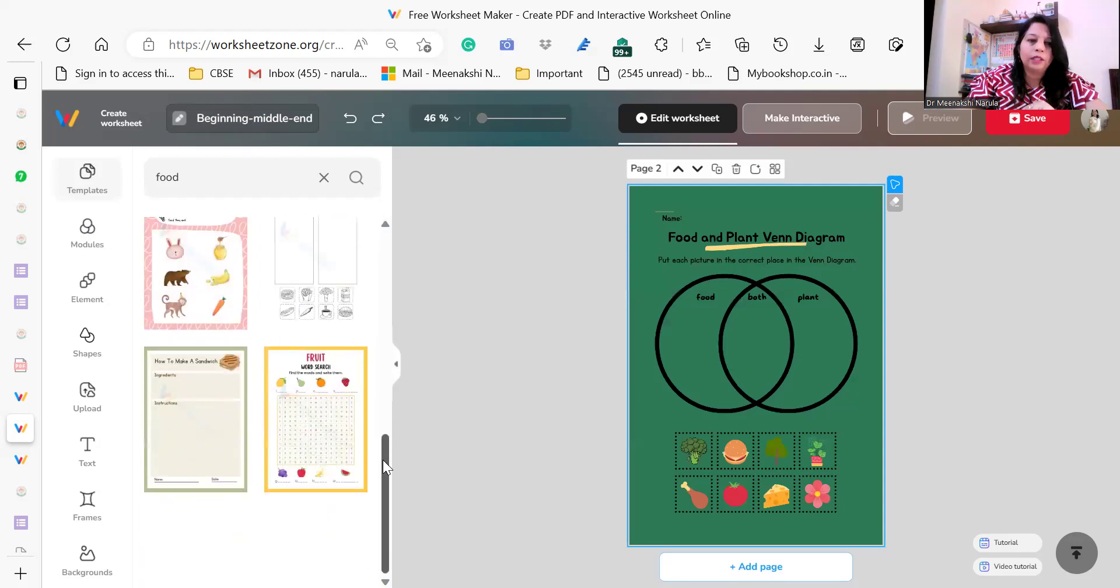
pyautogui.click(312, 449)
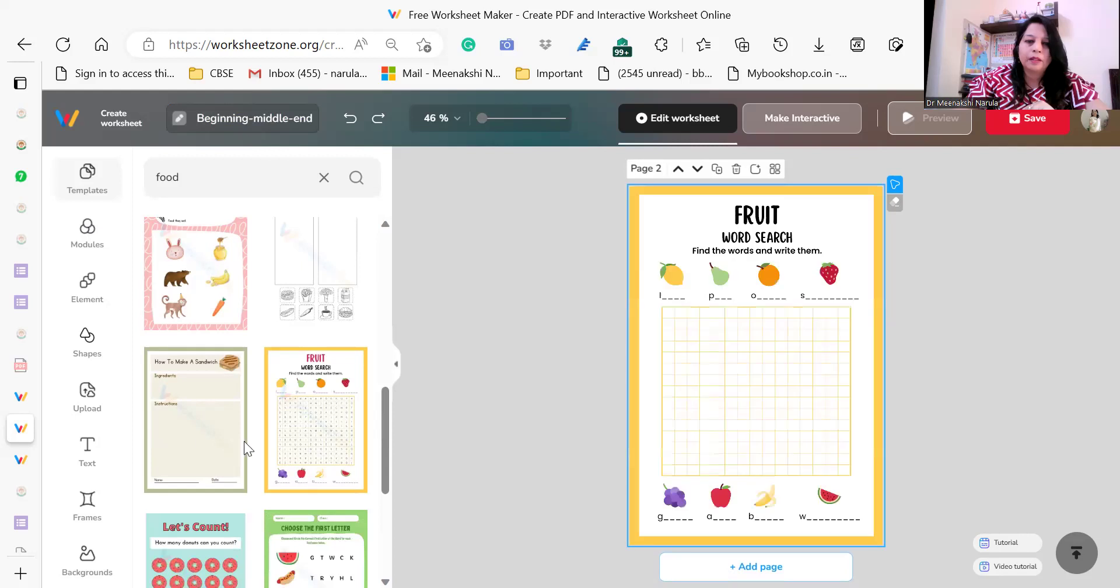
pyautogui.click(199, 432)
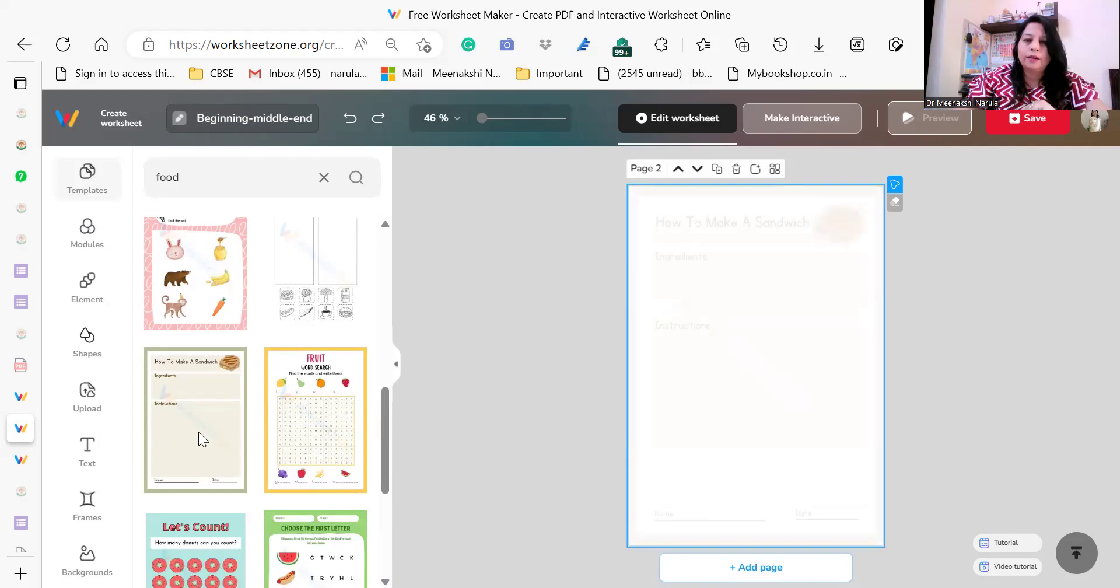
pyautogui.moveTo(383, 400)
pyautogui.mouseDown()
pyautogui.moveTo(380, 497)
pyautogui.moveTo(389, 273)
pyautogui.mouseUp()
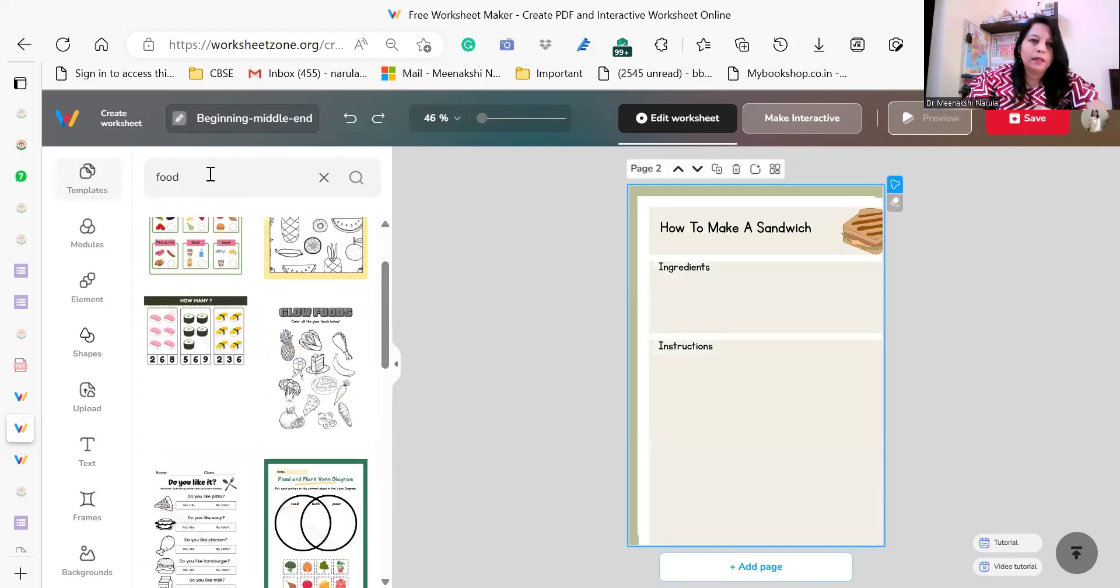
pyautogui.moveTo(210, 175); pyautogui.dragTo(150, 174)
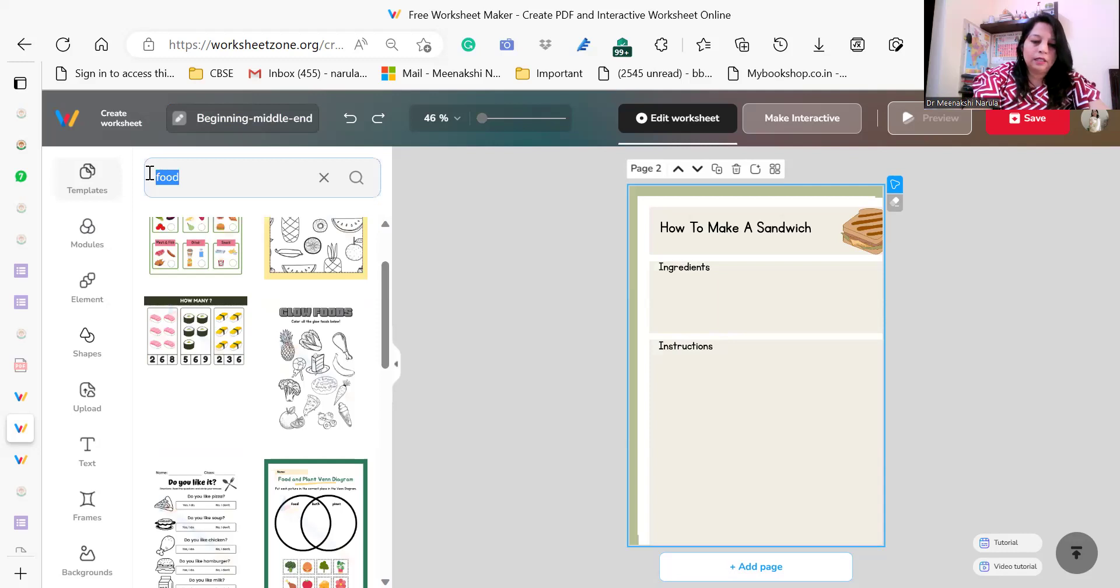
# - Search templates for 'hindi', find nothing, and clear the search
pyautogui.write('hindi')
pyautogui.press('Return')
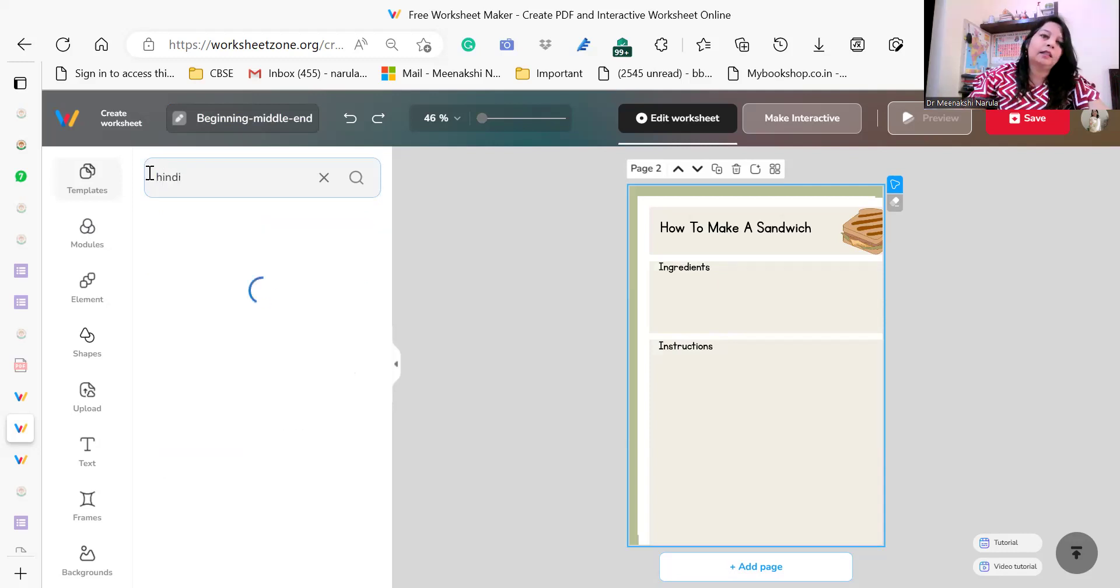
pyautogui.click(323, 178)
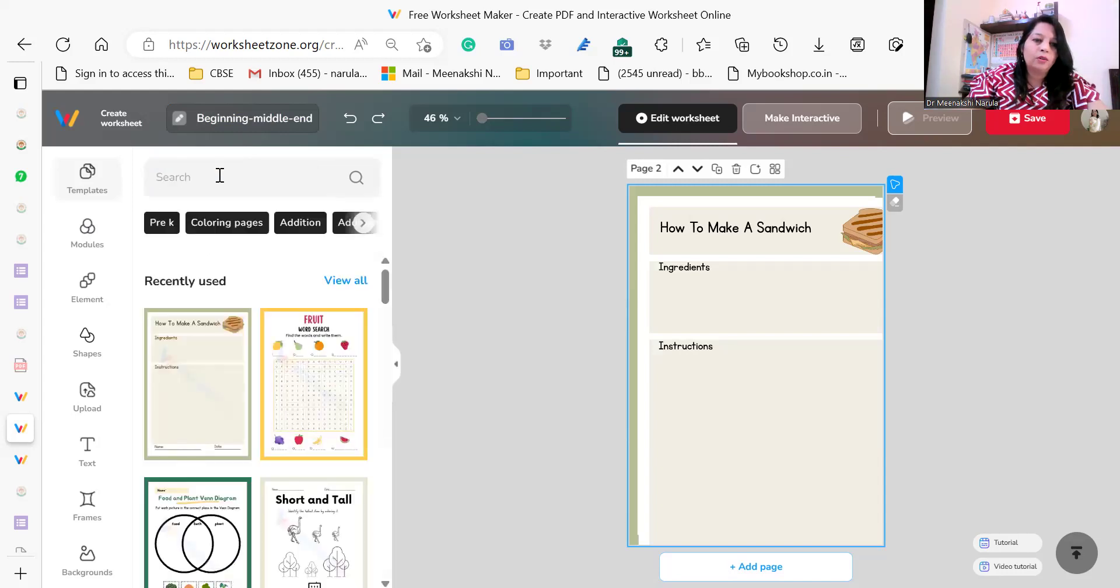
# - Search 'noun' and try grammar templates, ending with the Grammar puzzle on page 2
pyautogui.click(219, 175)
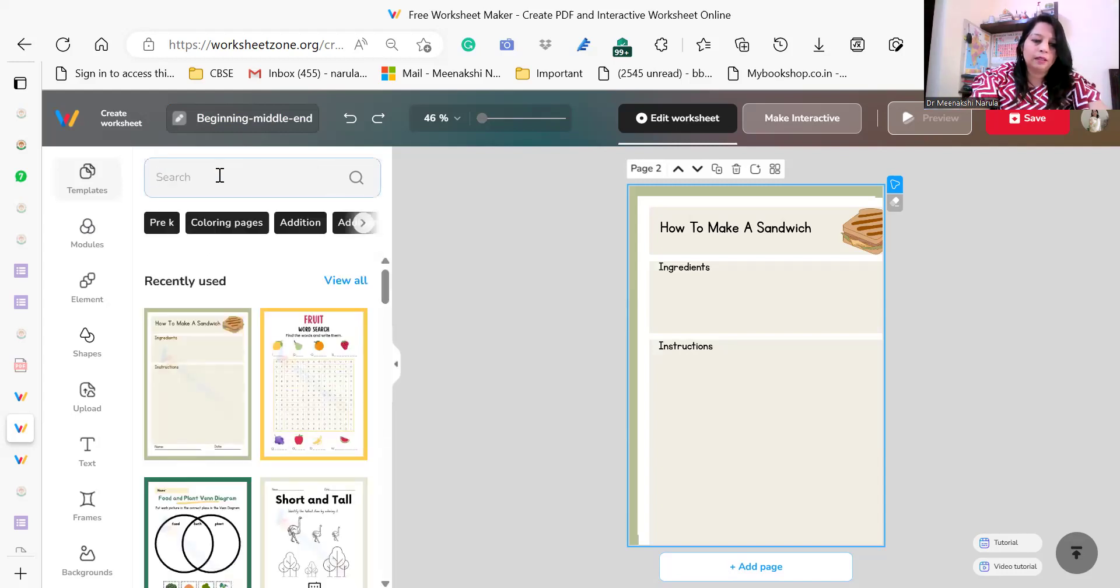
pyautogui.write('noun')
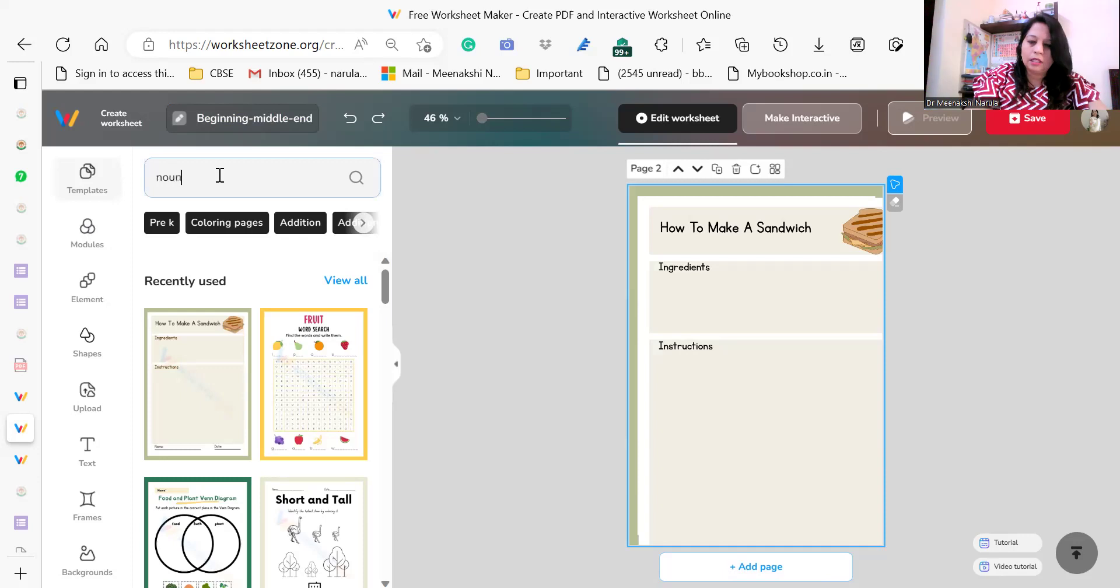
pyautogui.press('Return')
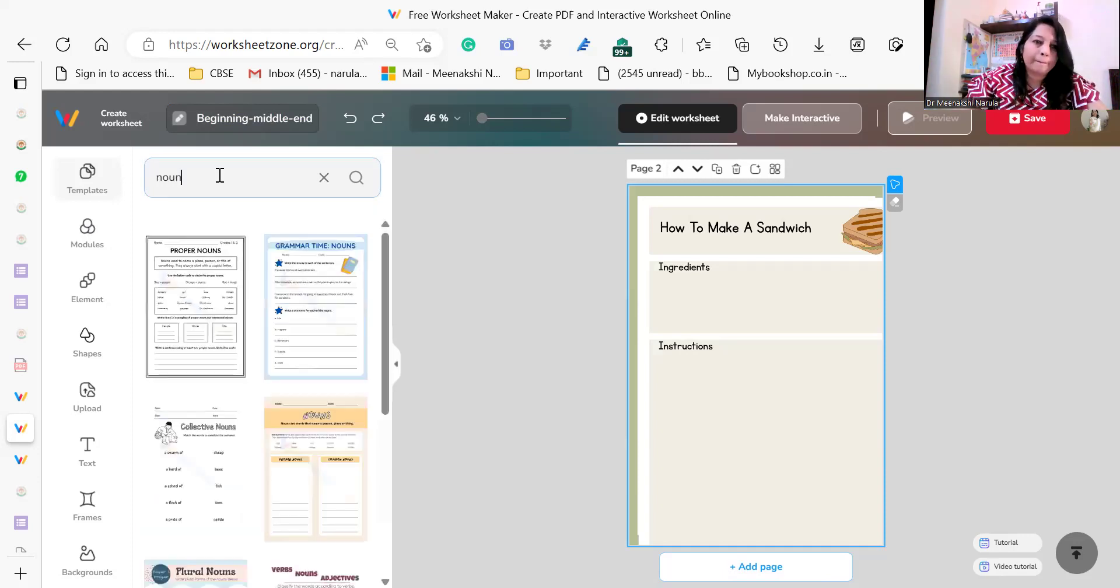
pyautogui.click(350, 297)
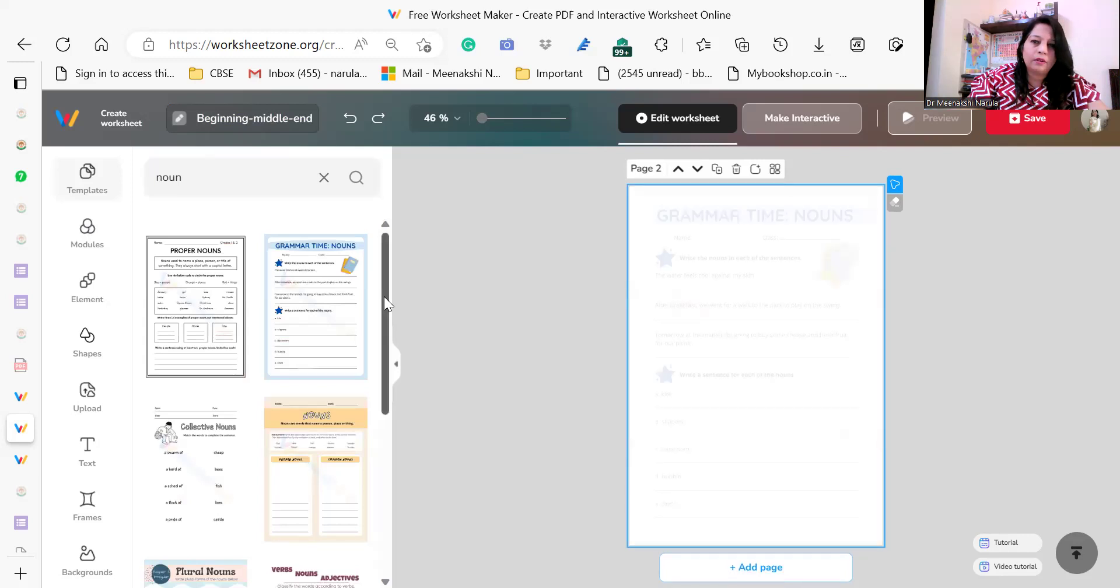
pyautogui.moveTo(384, 296); pyautogui.dragTo(386, 471)
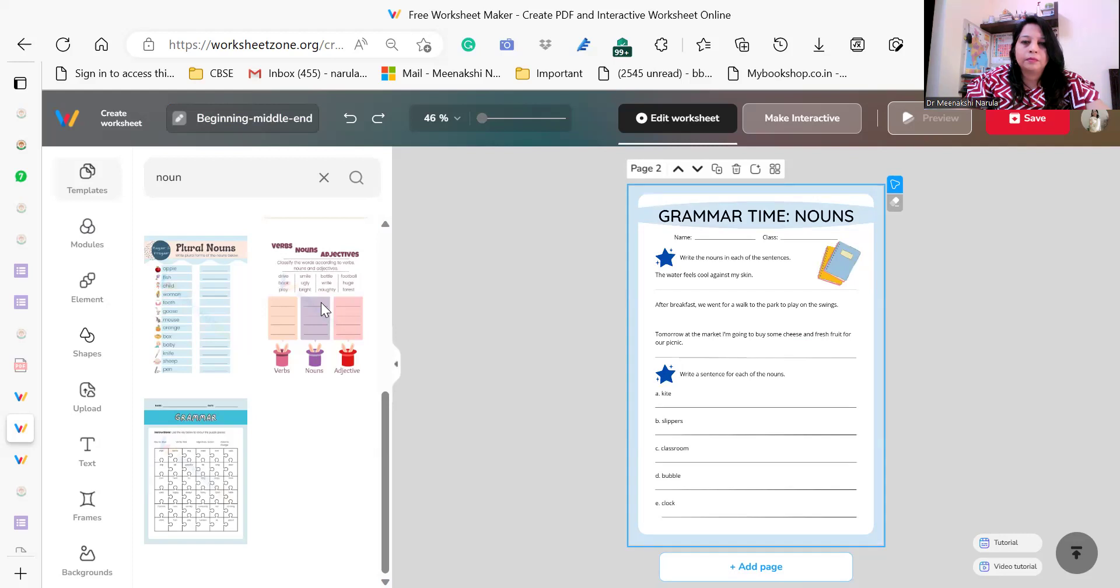
pyautogui.click(321, 302)
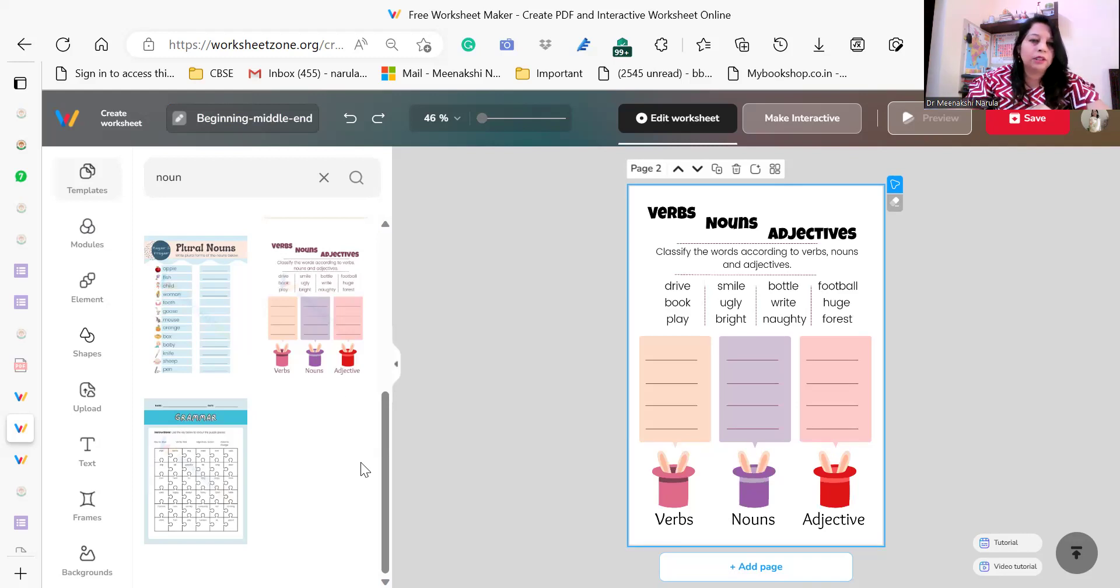
pyautogui.click(182, 484)
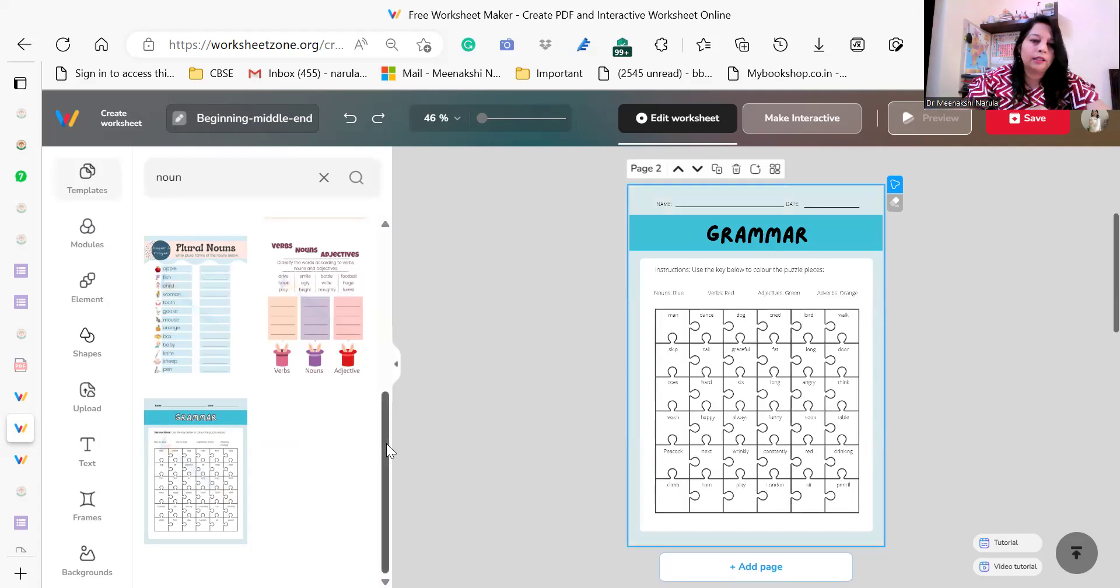
pyautogui.moveTo(387, 443); pyautogui.dragTo(390, 341)
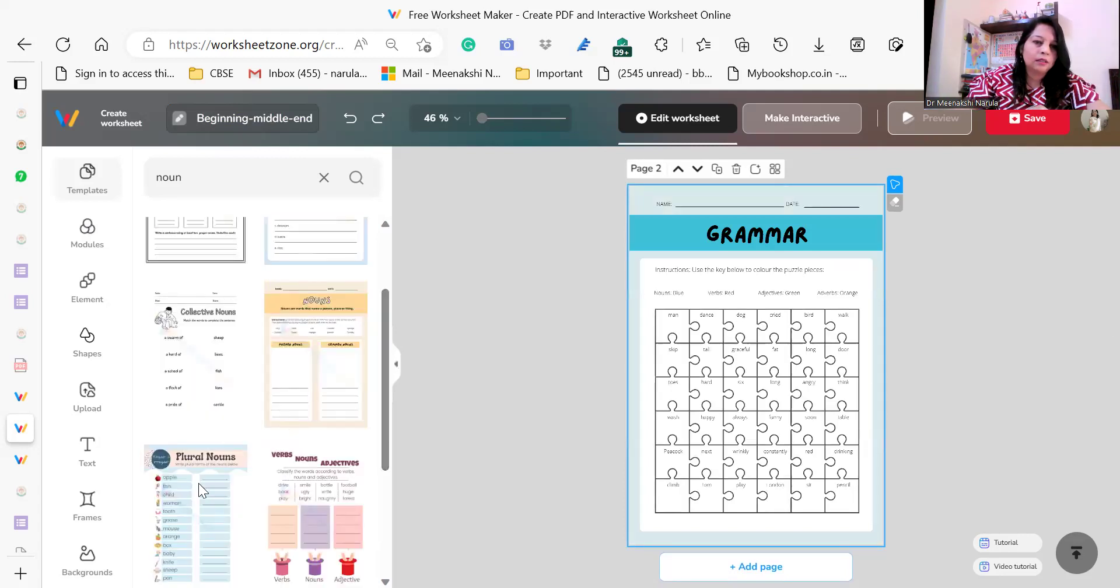
# - Apply the Plural Nouns template (apple, fish, child and more) to page 2
pyautogui.click(198, 483)
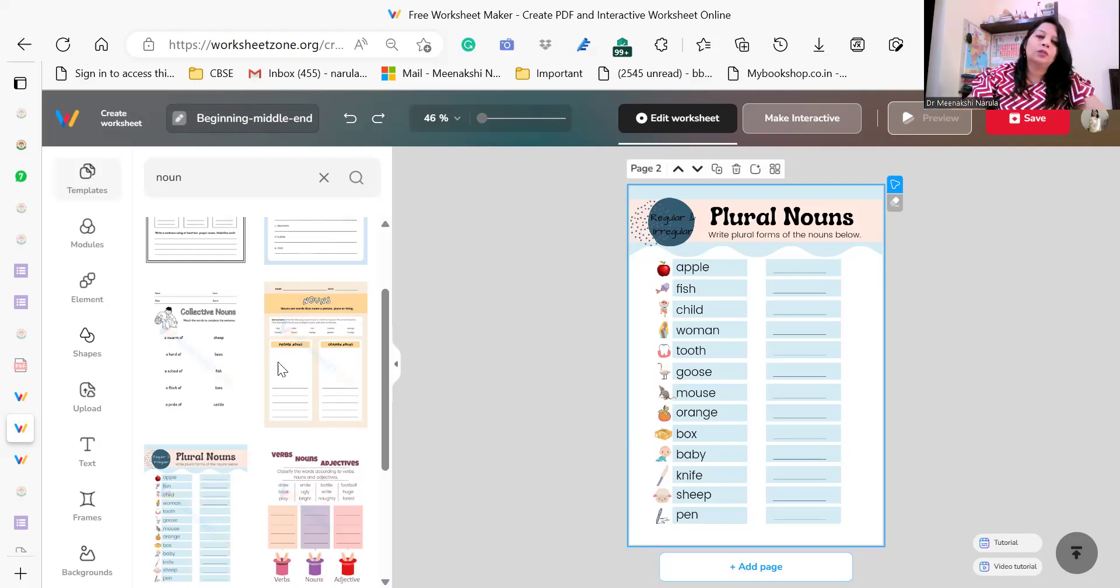
pyautogui.moveTo(388, 375); pyautogui.dragTo(396, 259)
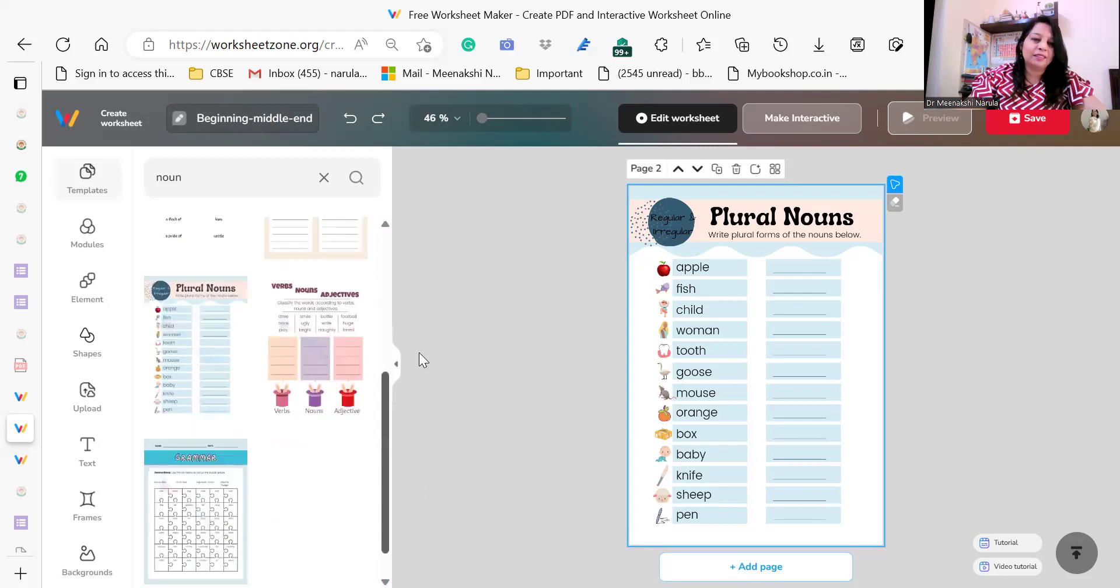
# - Clear the noun search and search the templates for 'newton's law'
pyautogui.click(324, 177)
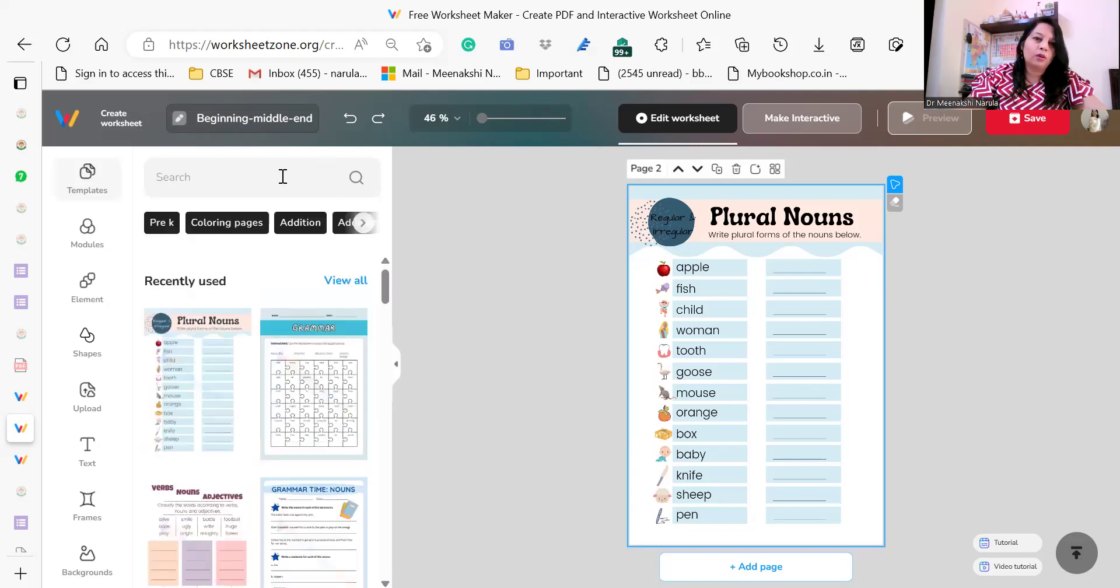
pyautogui.click(276, 172)
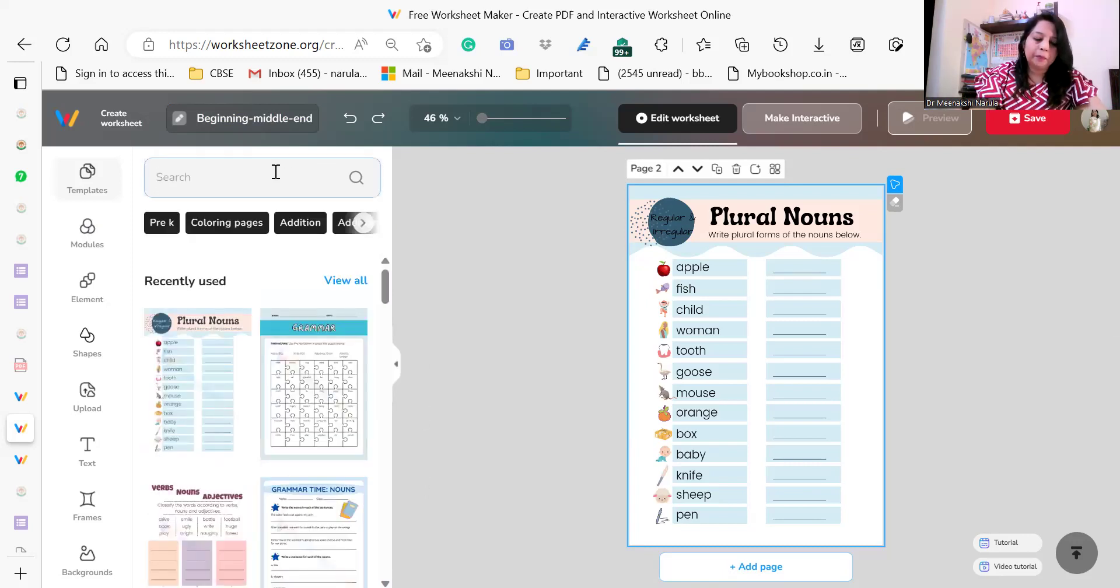
pyautogui.write('n')
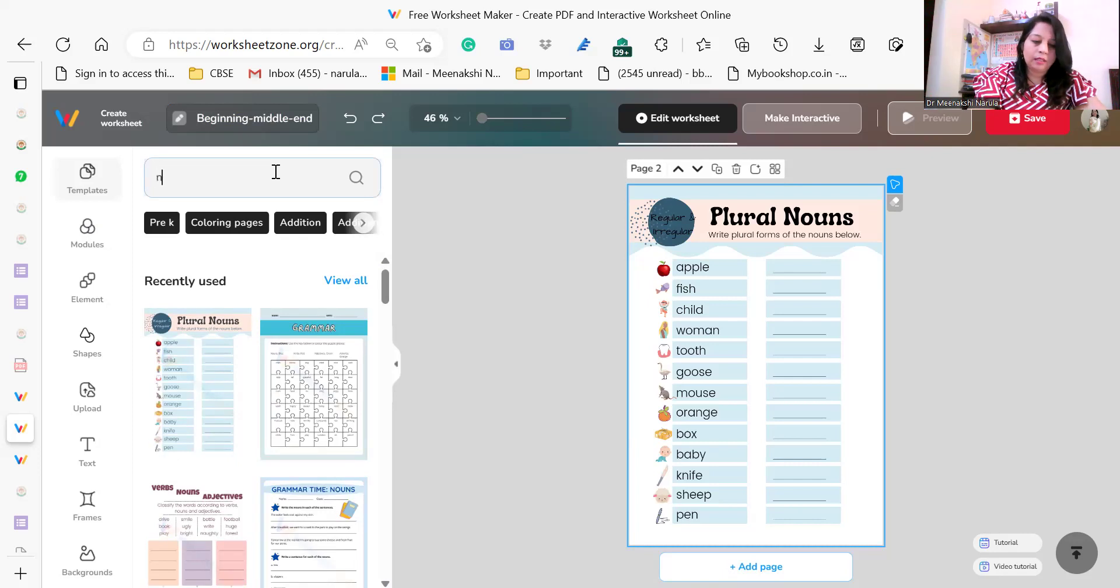
pyautogui.write('ewton')
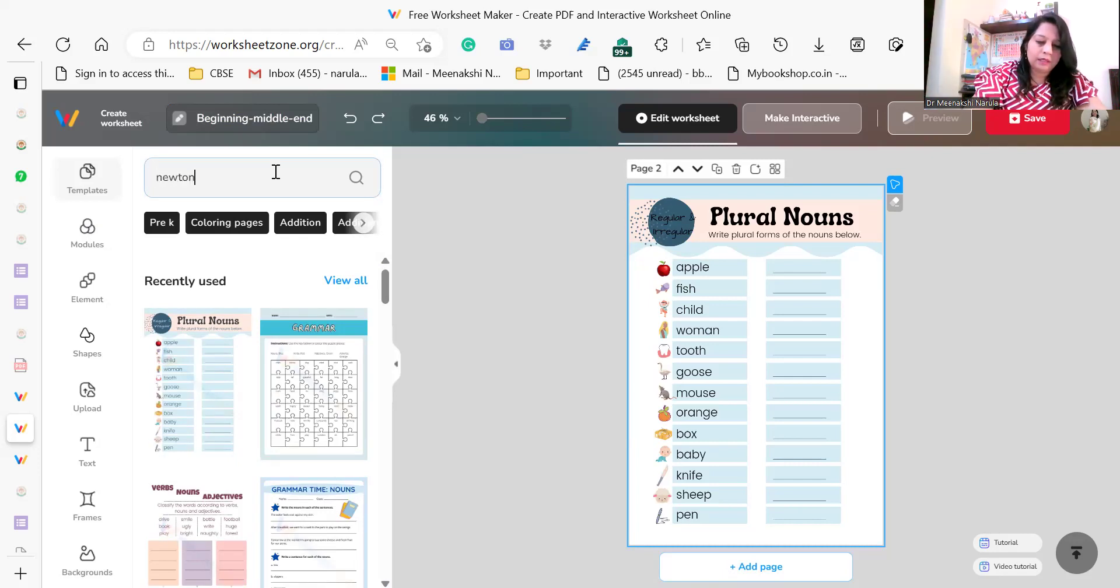
pyautogui.write("'s la")
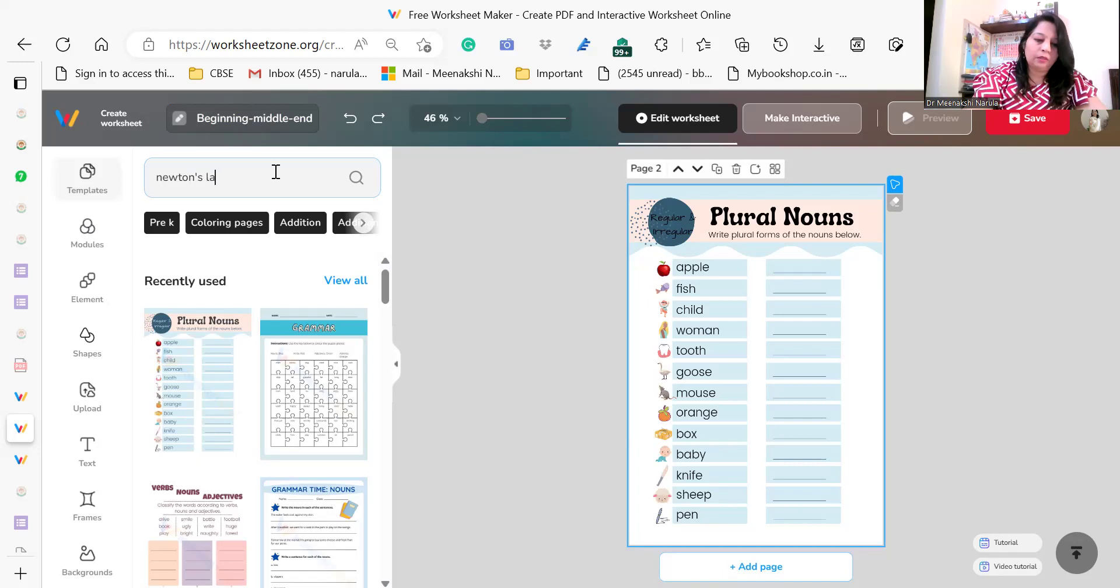
pyautogui.write('w')
pyautogui.press('Return')
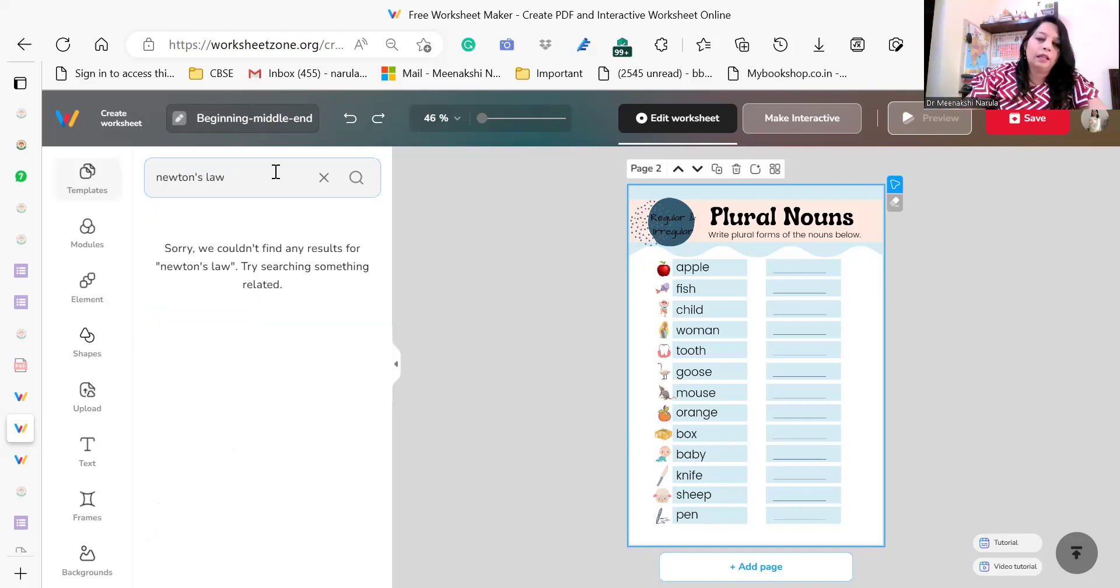
# - Search the templates for 'force', then for 'waste'
pyautogui.press('BackSpace')
pyautogui.press('BackSpace')
pyautogui.press('BackSpace')
pyautogui.press('BackSpace')
pyautogui.press('BackSpace')
pyautogui.press('BackSpace')
pyautogui.press('BackSpace')
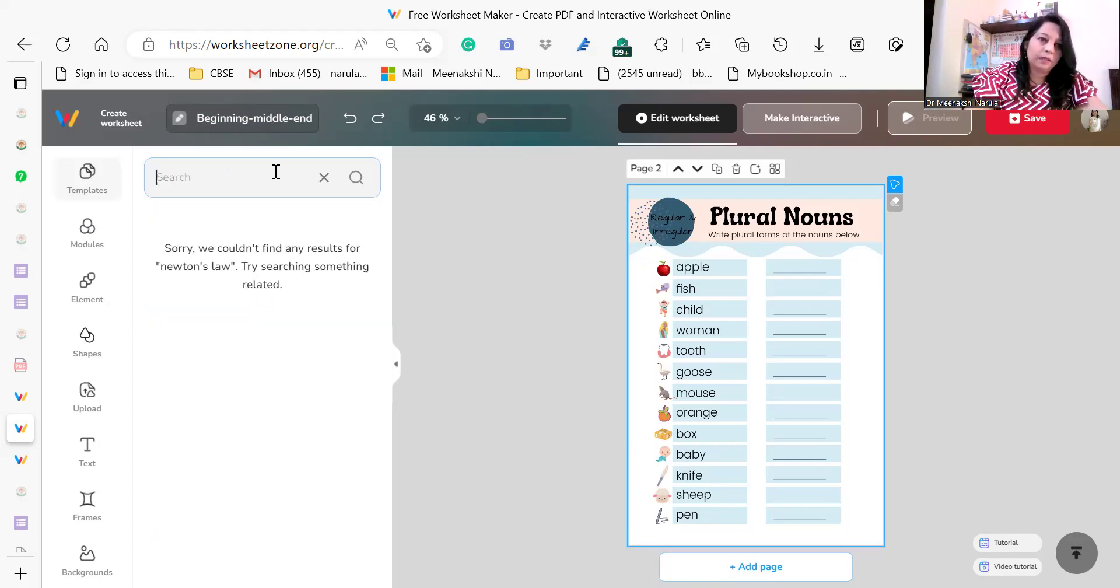
pyautogui.write('forc')
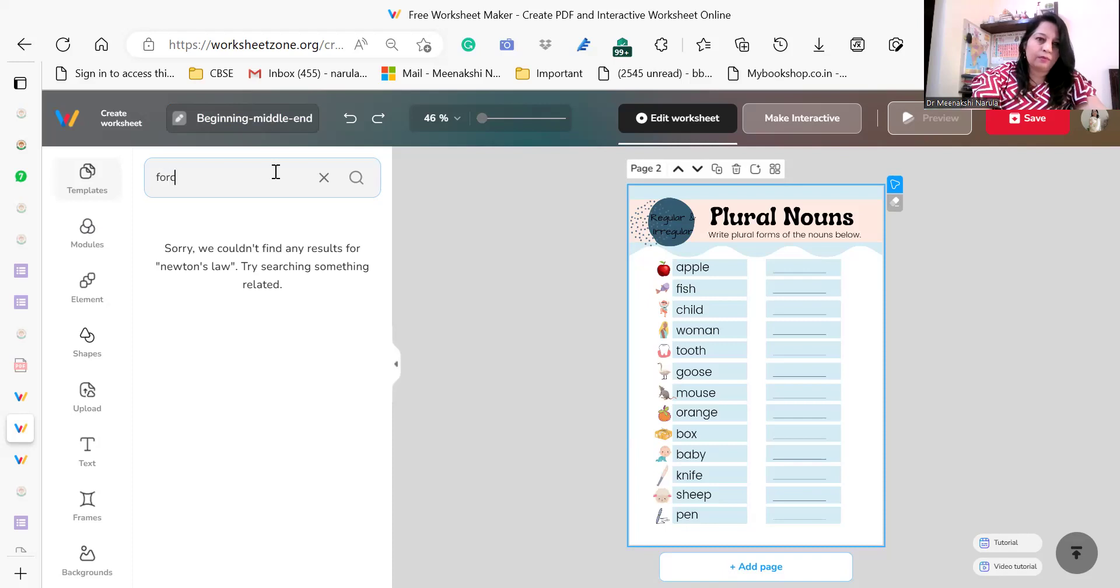
pyautogui.write('e')
pyautogui.press('Return')
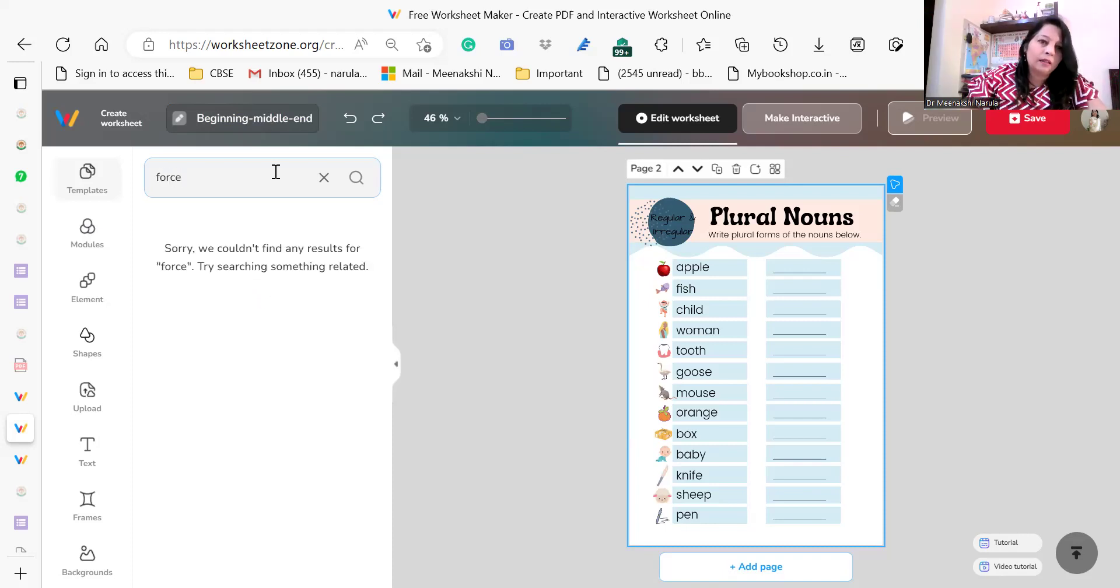
pyautogui.press('BackSpace')
pyautogui.press('BackSpace')
pyautogui.press('BackSpace')
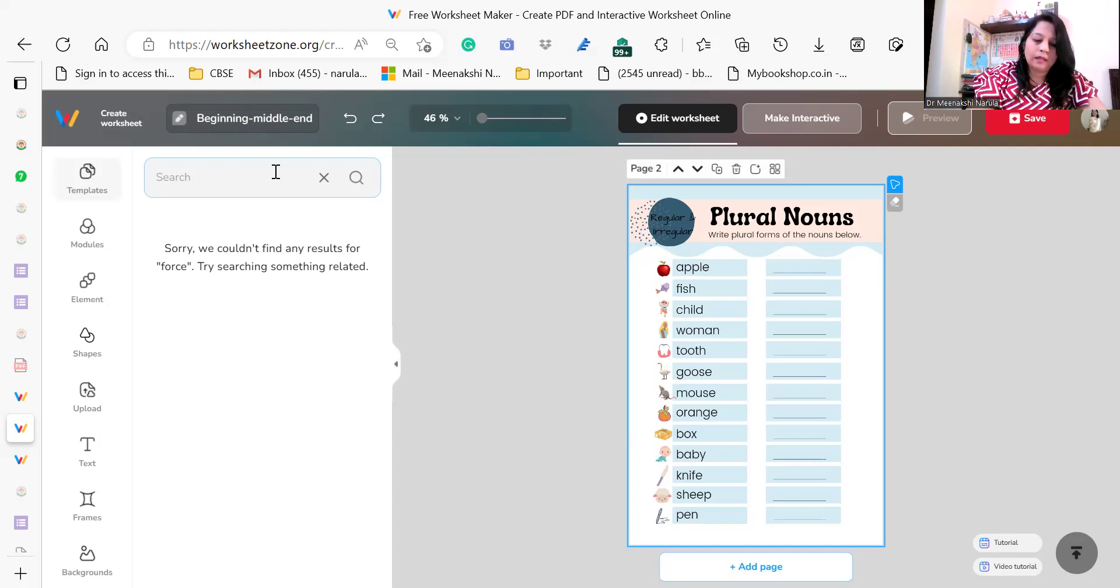
pyautogui.write('waste')
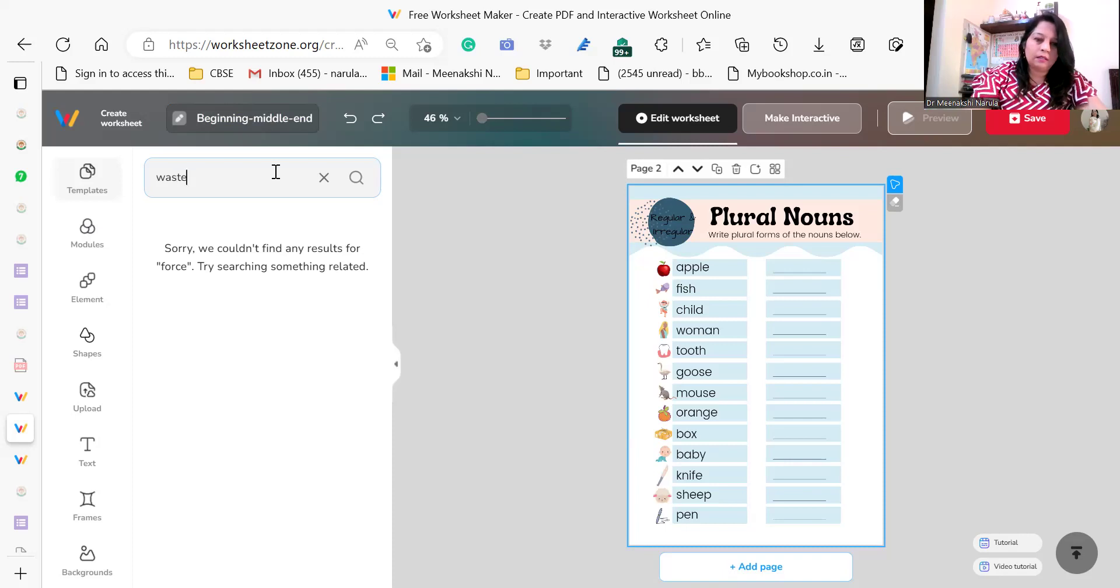
pyautogui.press('Return')
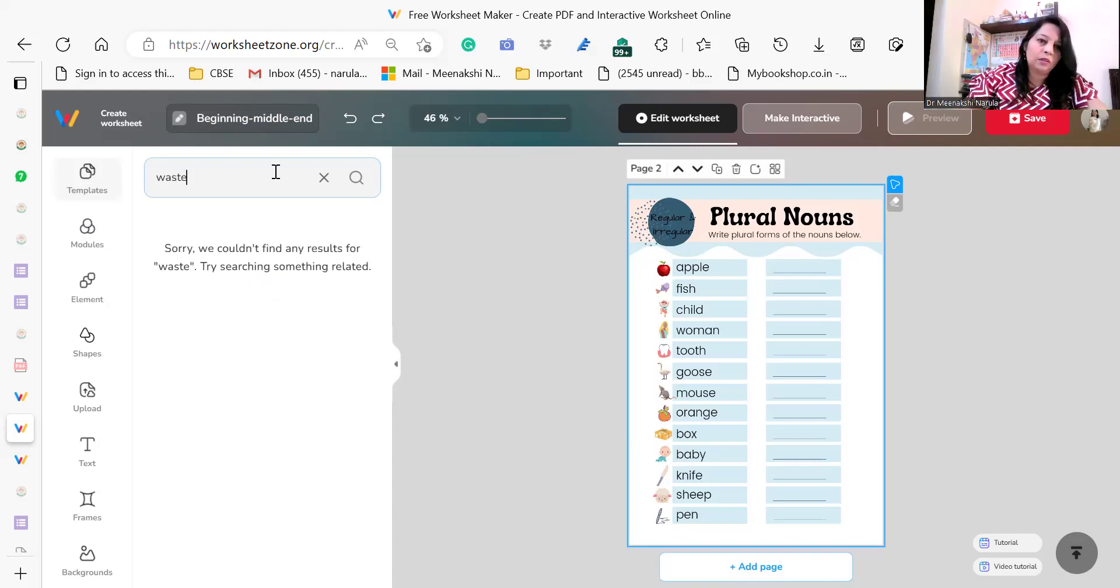
# - Search the templates for 'addition' to list addition worksheets
pyautogui.press('BackSpace')
pyautogui.press('BackSpace')
pyautogui.press('BackSpace')
pyautogui.press('BackSpace')
pyautogui.press('BackSpace')
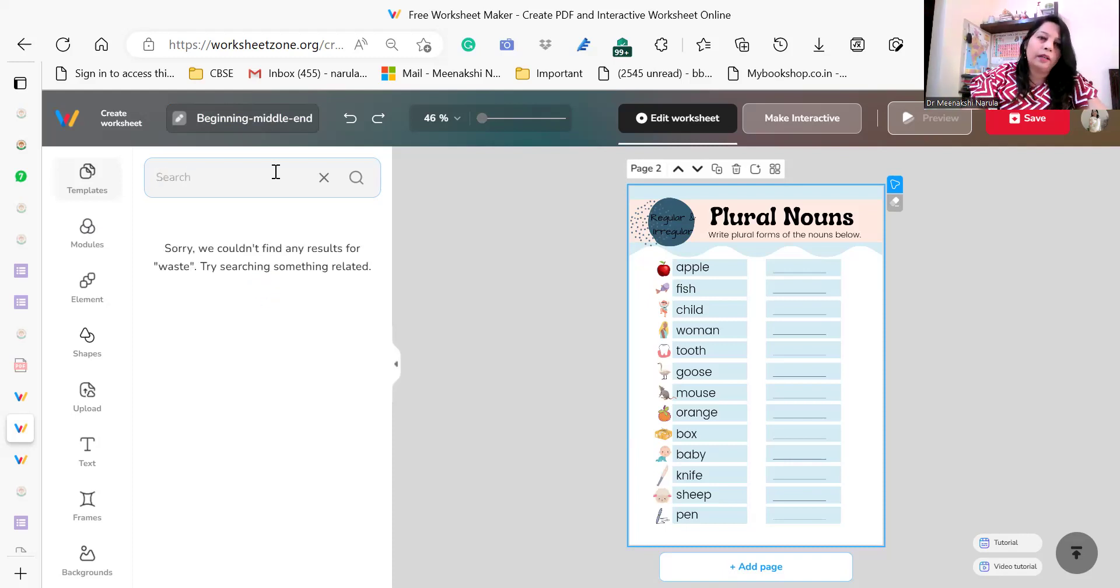
pyautogui.write('a')
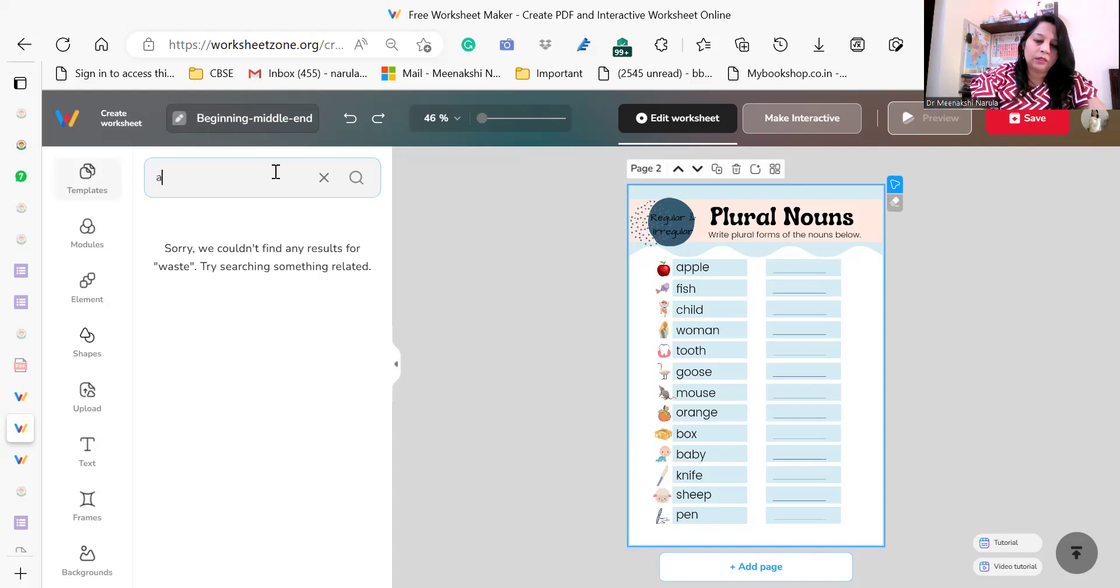
pyautogui.write('ddition')
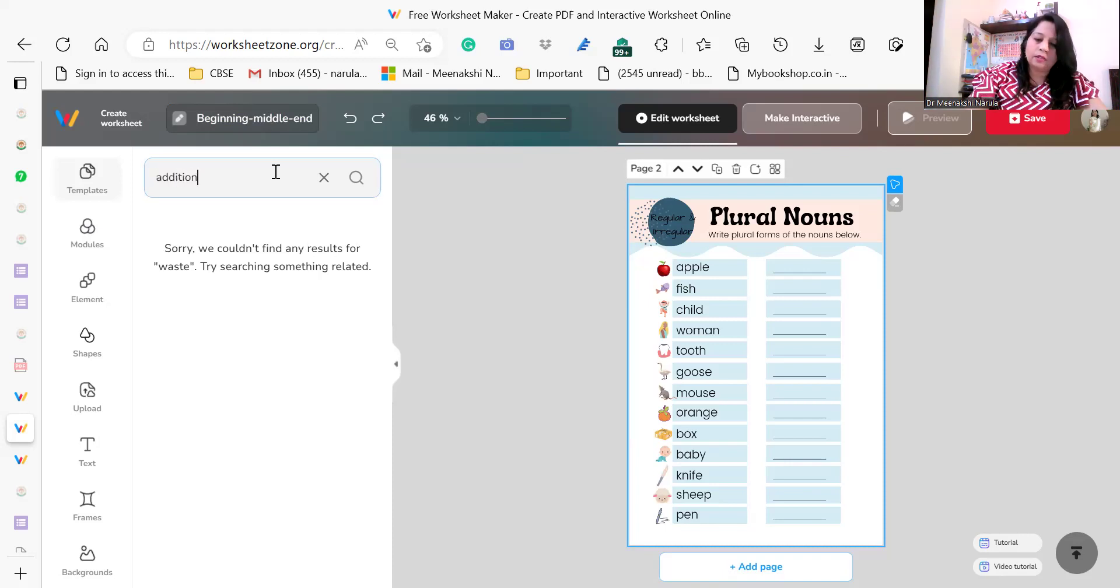
pyautogui.press('Return')
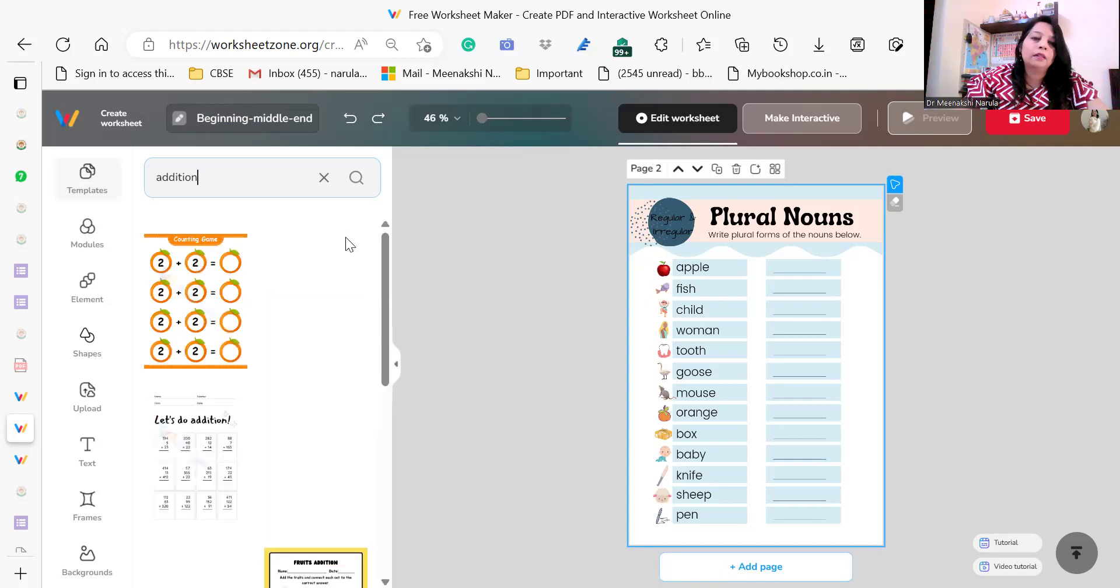
# - Load the Counting Game addition template onto page 2 in place of Plural Nouns
pyautogui.moveTo(385, 262)
pyautogui.mouseDown()
pyautogui.moveTo(384, 432)
pyautogui.moveTo(372, 247)
pyautogui.mouseUp()
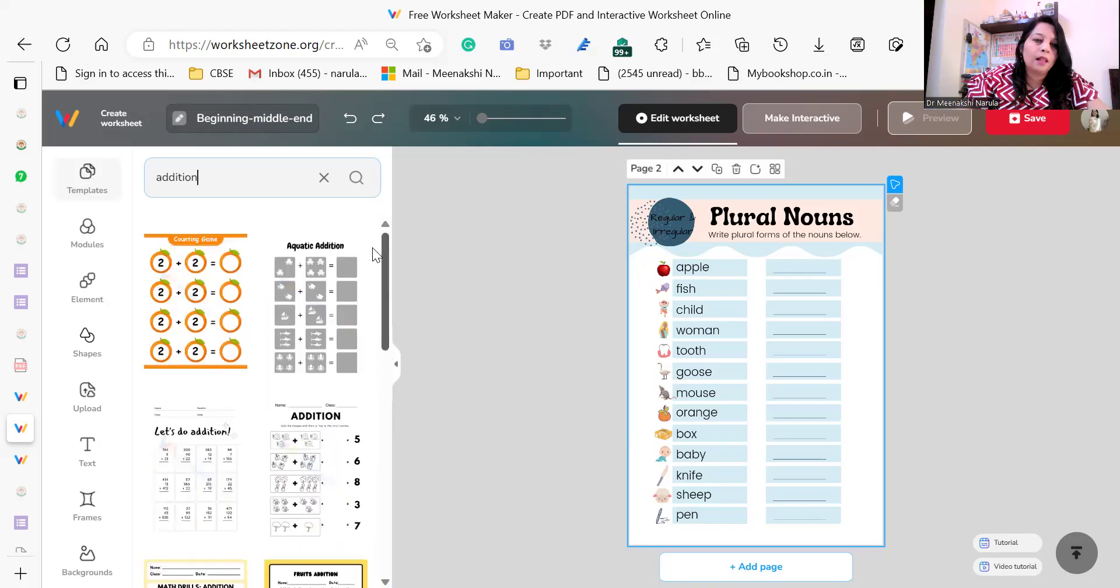
pyautogui.click(190, 280)
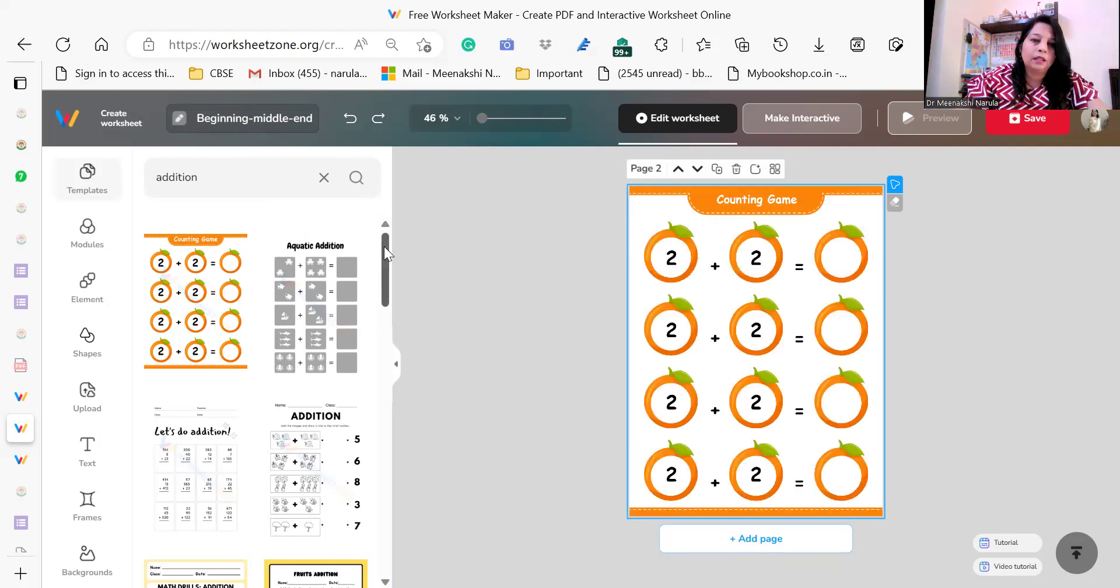
pyautogui.scroll(-2, 384, 280)
pyautogui.moveTo(384, 283)
pyautogui.mouseDown()
pyautogui.moveTo(386, 324)
pyautogui.moveTo(385, 227)
pyautogui.moveTo(385, 340)
pyautogui.moveTo(388, 223)
pyautogui.mouseUp()
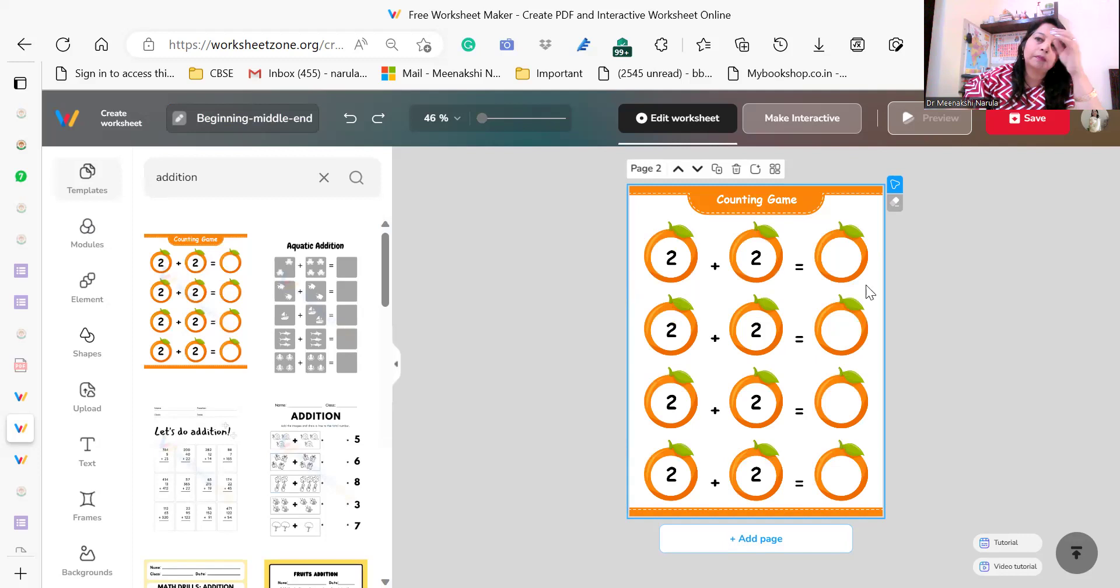
# - Change the bottom row's middle number from 2 to 3, making it 2 + 3
pyautogui.click(758, 480)
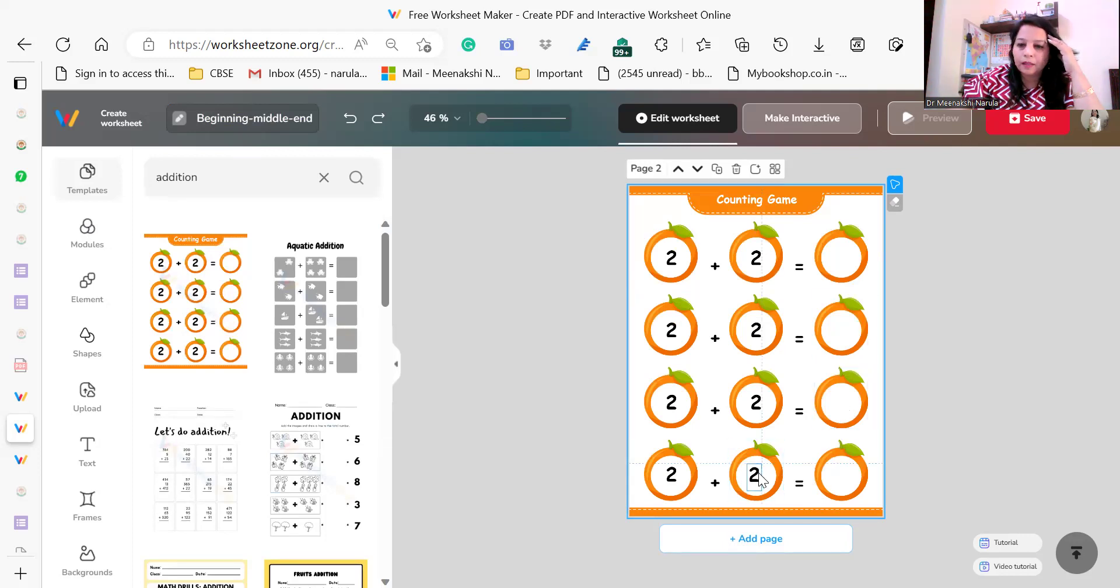
pyautogui.click(757, 480)
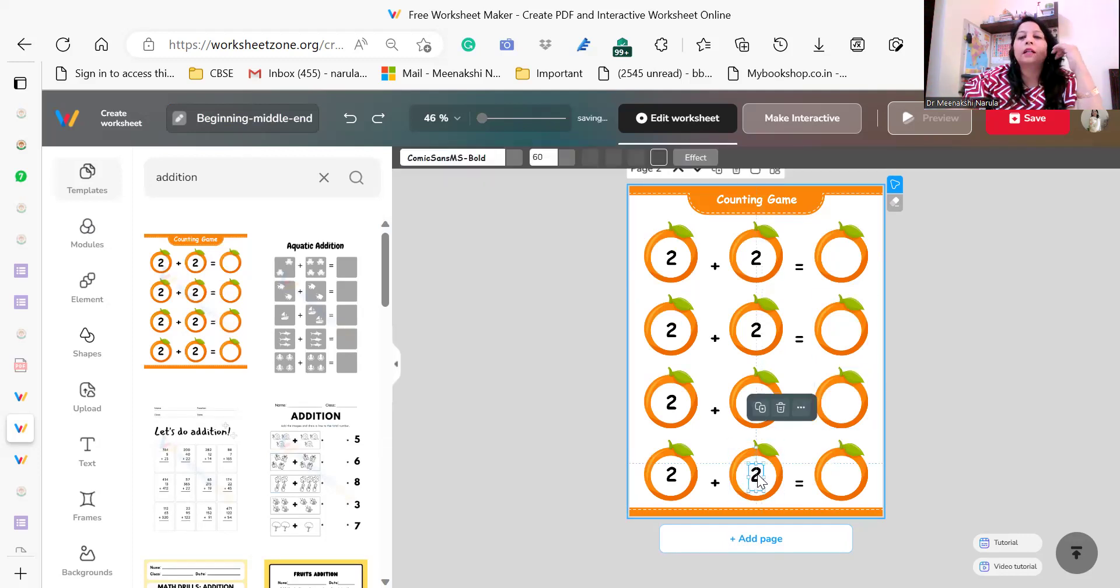
pyautogui.click(758, 480)
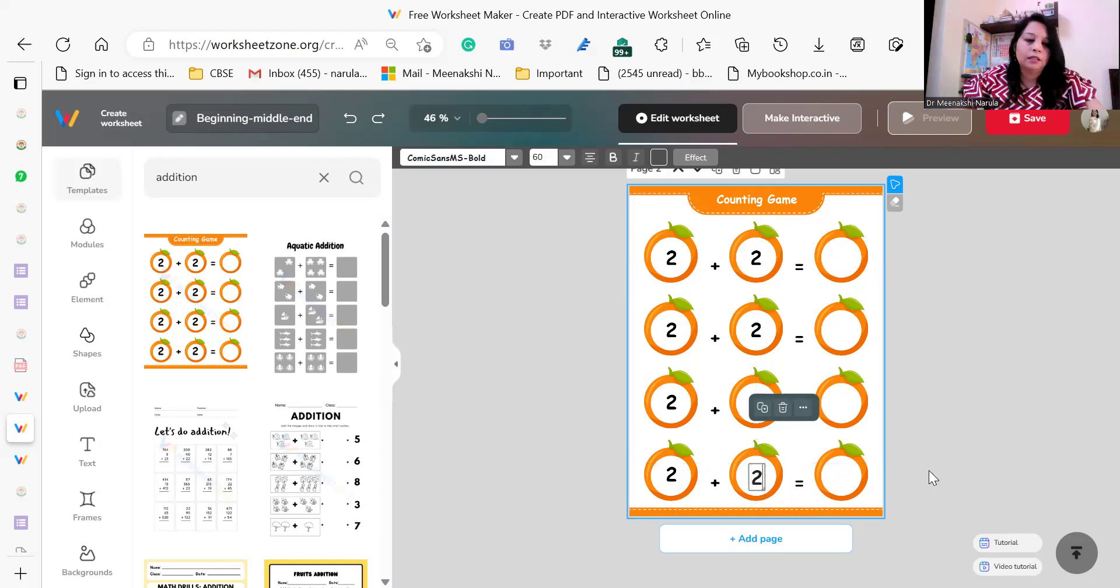
pyautogui.write('1')
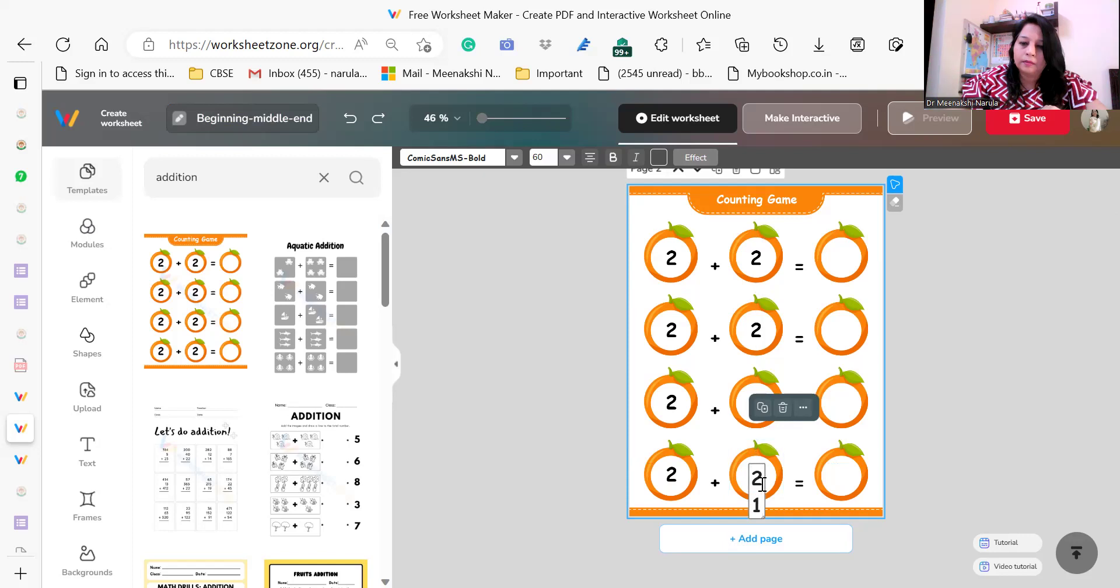
pyautogui.moveTo(762, 511); pyautogui.dragTo(750, 495)
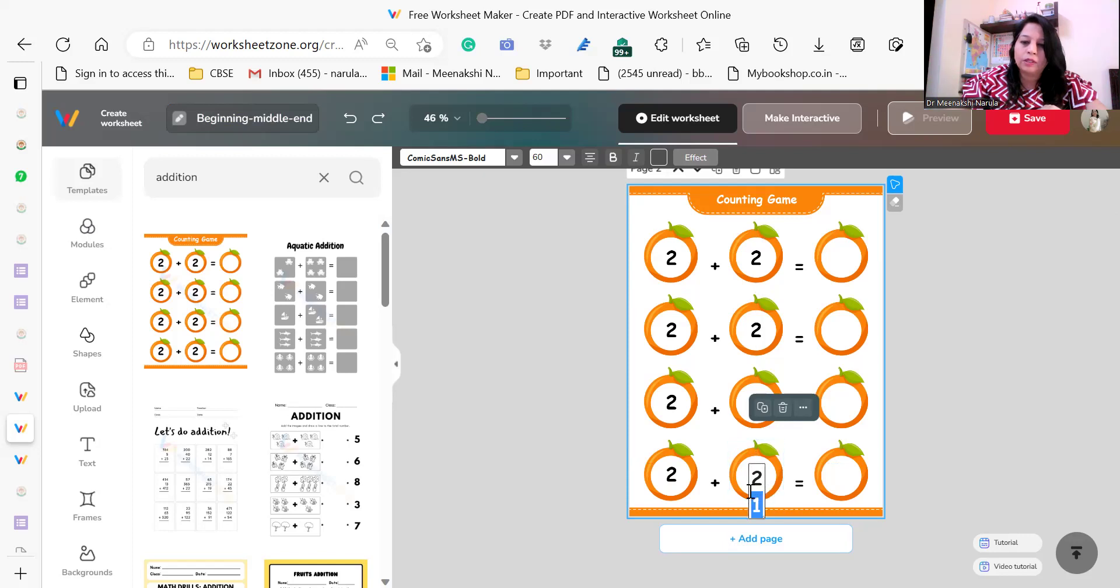
pyautogui.click(761, 489)
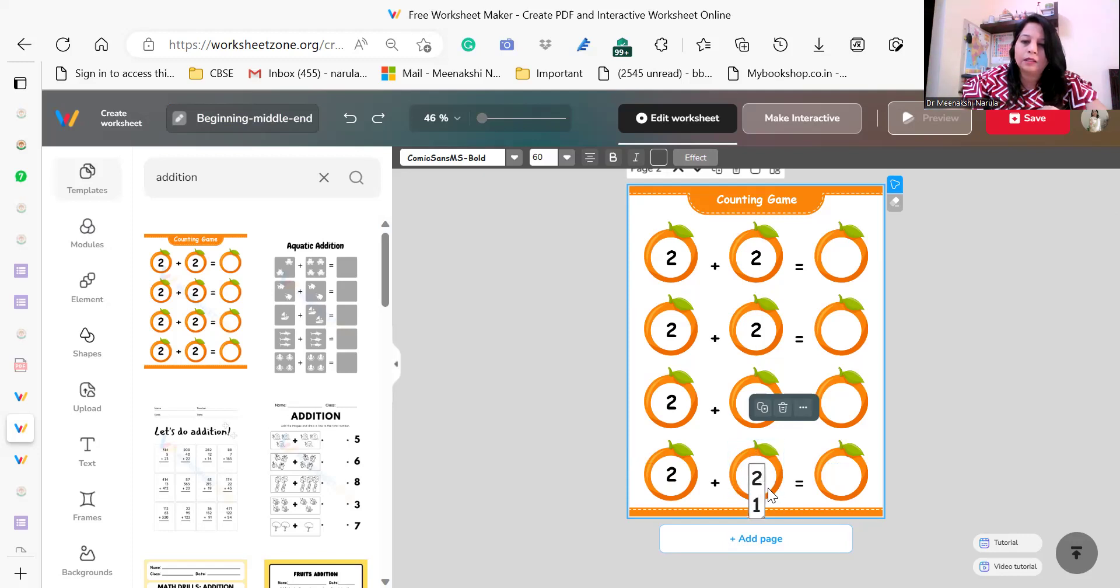
pyautogui.press('BackSpace')
pyautogui.press('BackSpace')
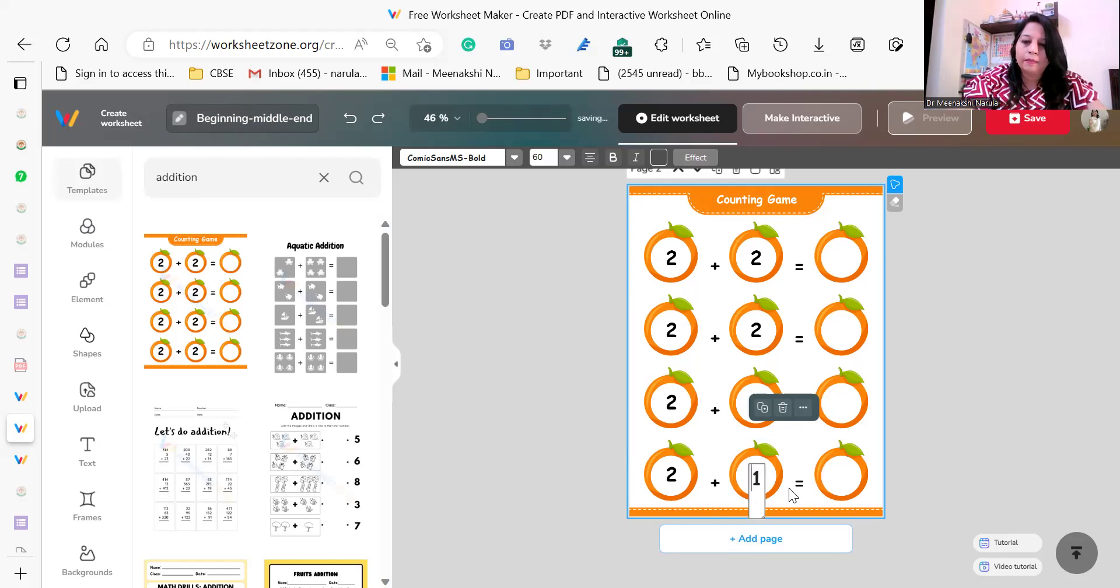
pyautogui.press('Delete')
pyautogui.write('3')
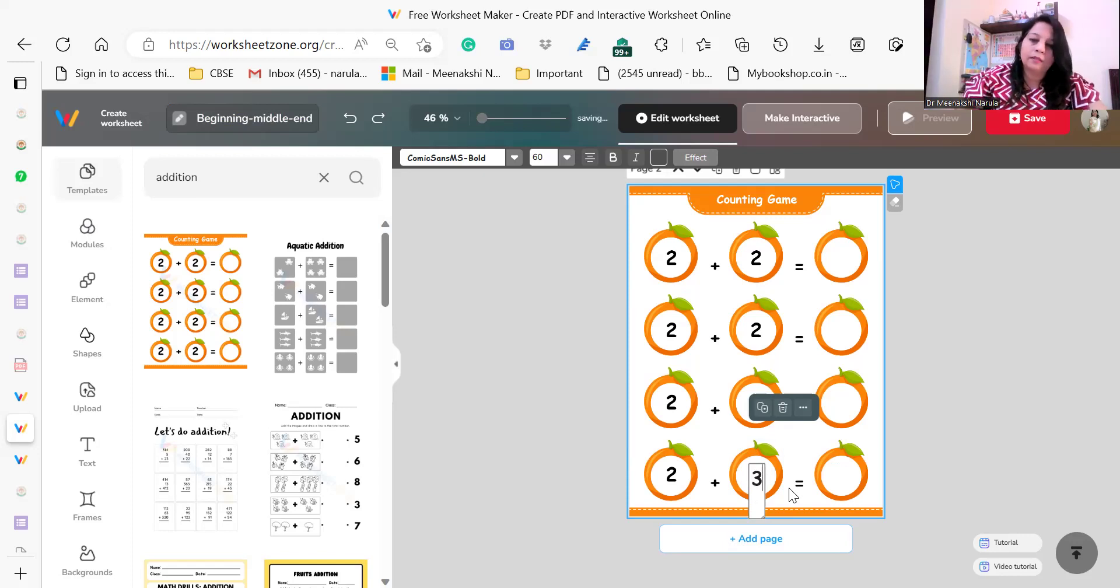
pyautogui.click(926, 418)
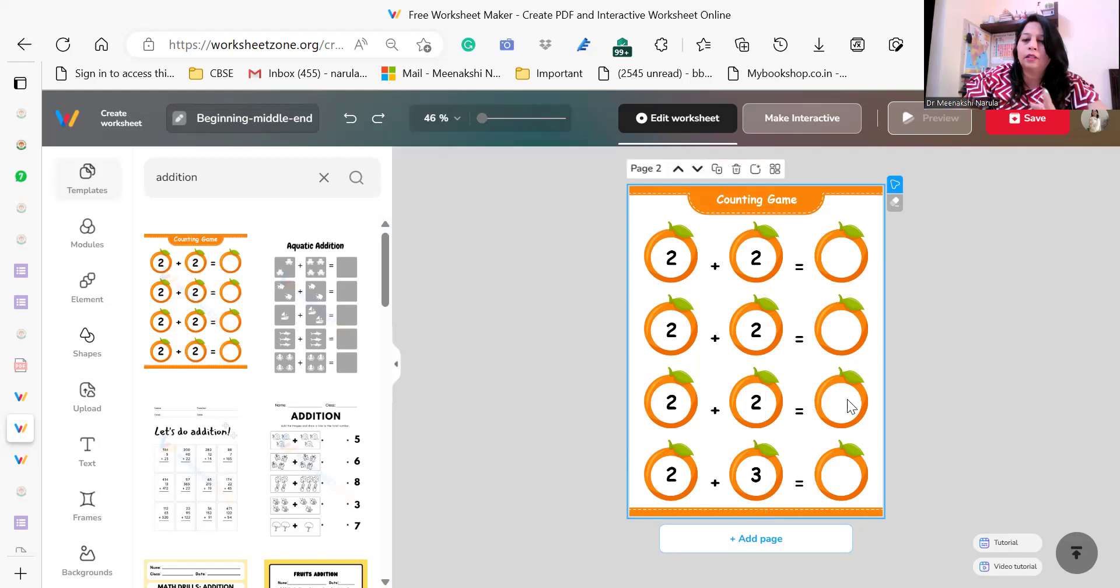
# - Change the second row's middle number from 2 to 4, making it 2 + 4
pyautogui.click(756, 330)
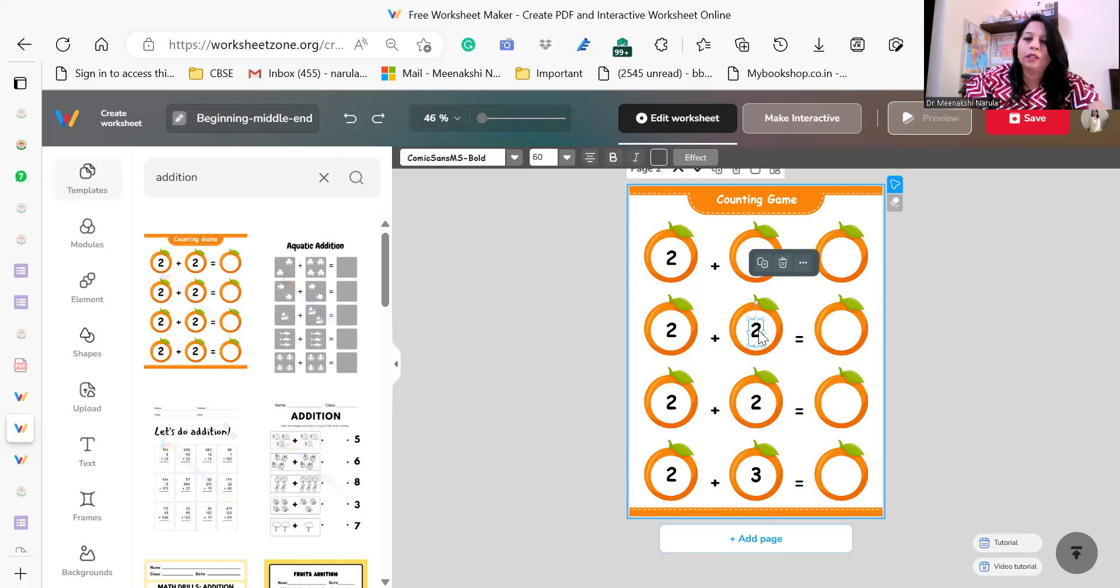
pyautogui.click(759, 331)
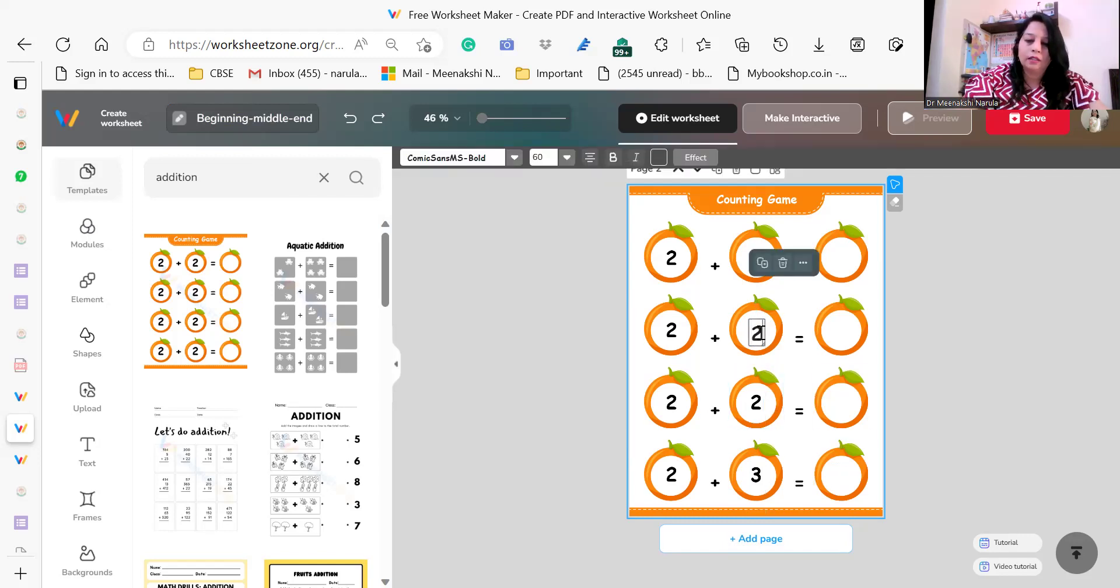
pyautogui.write('4')
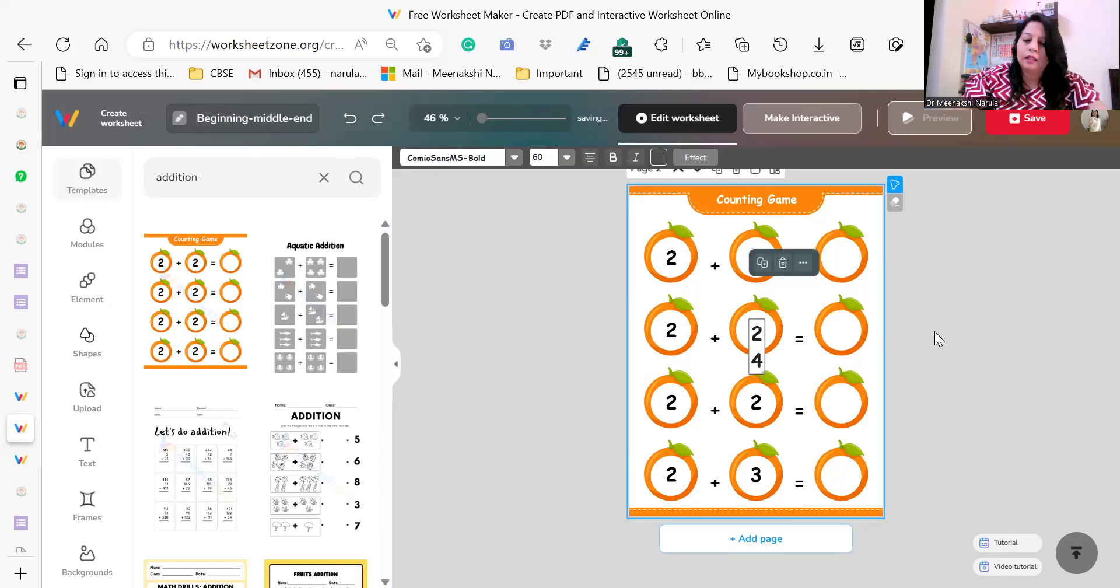
pyautogui.press('Left')
pyautogui.press('BackSpace')
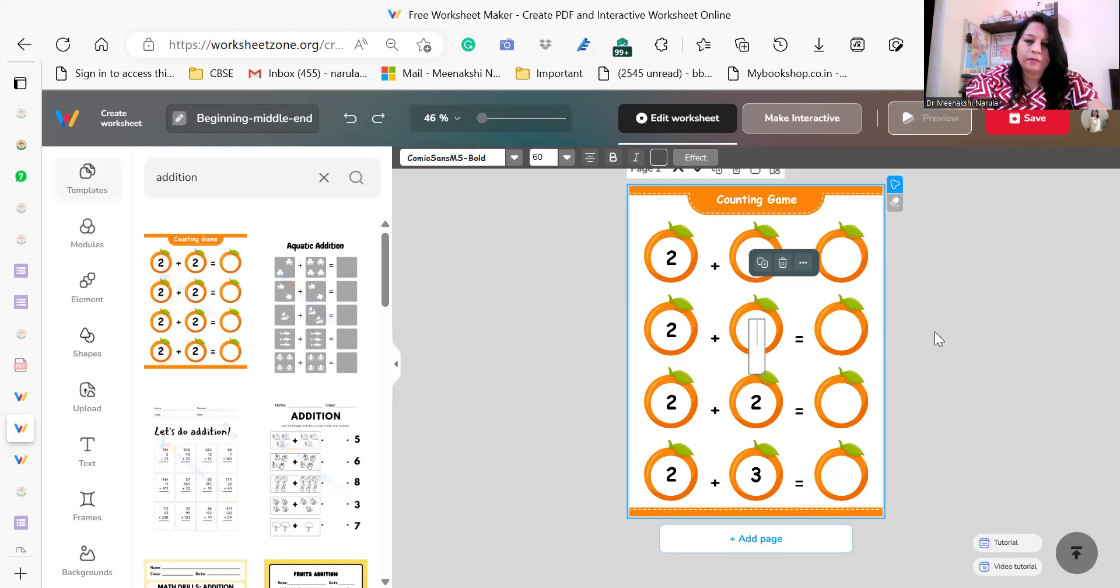
pyautogui.click(935, 332)
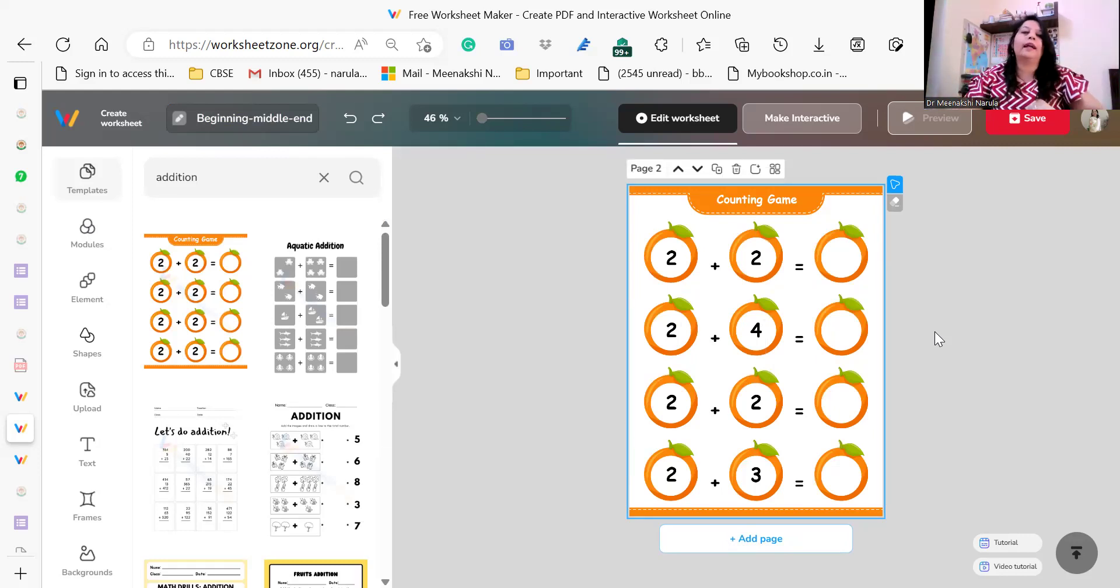
# - Add the Ladybug Maths dice-addition template as a new third page
pyautogui.moveTo(384, 270)
pyautogui.mouseDown()
pyautogui.moveTo(385, 390)
pyautogui.moveTo(389, 349)
pyautogui.mouseUp()
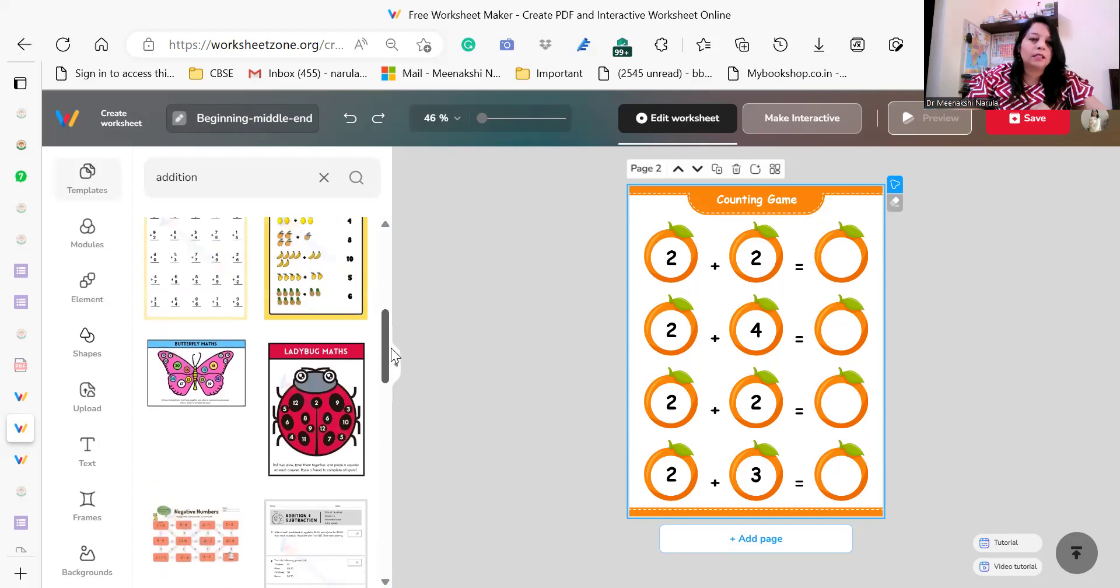
pyautogui.scroll(-1, 391, 350)
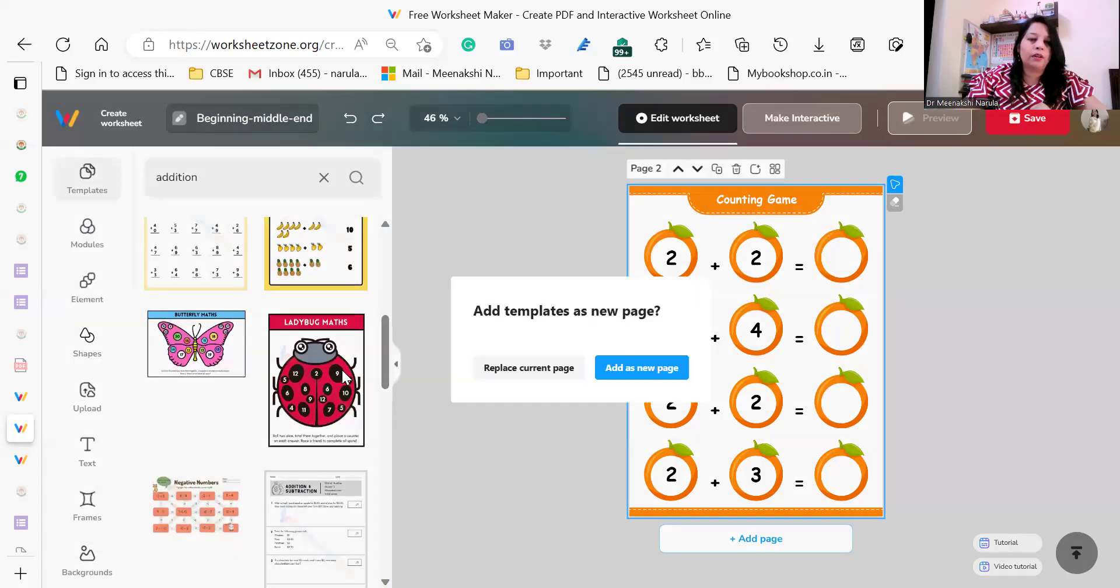
pyautogui.click(345, 376)
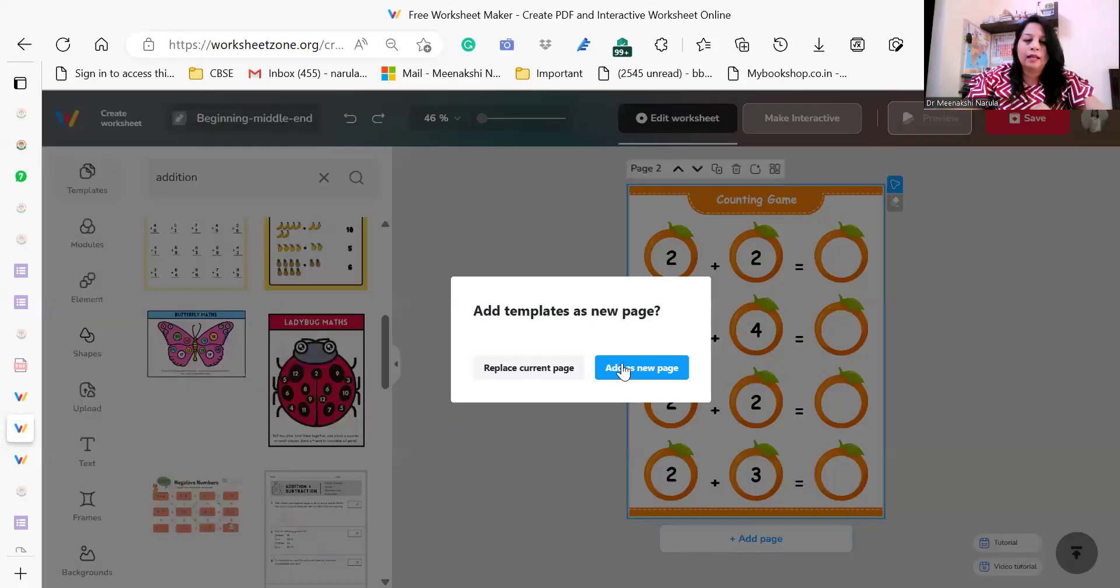
pyautogui.click(623, 369)
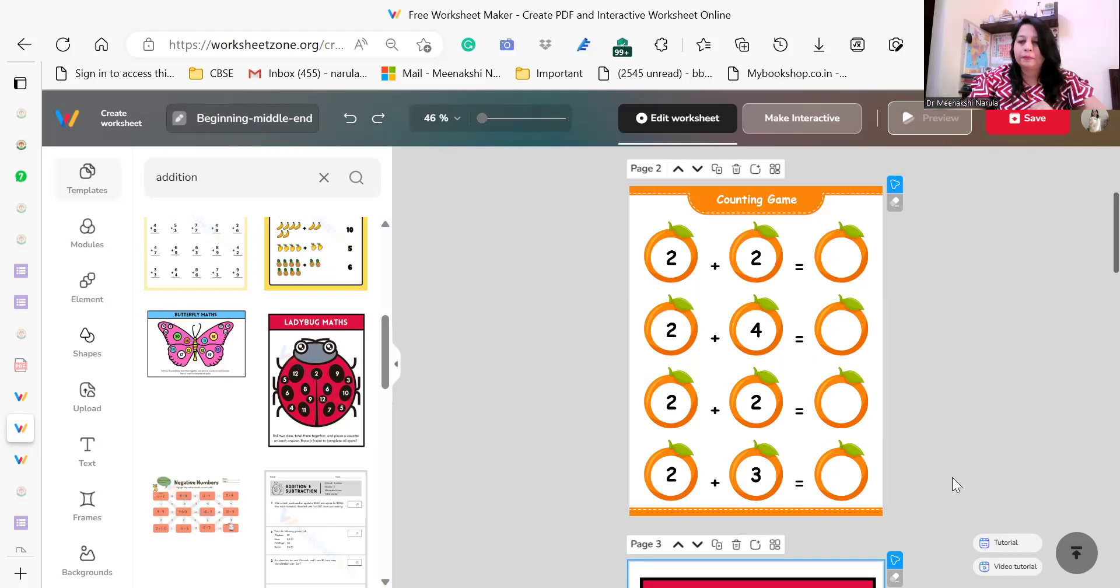
pyautogui.scroll(-5, 1094, 312)
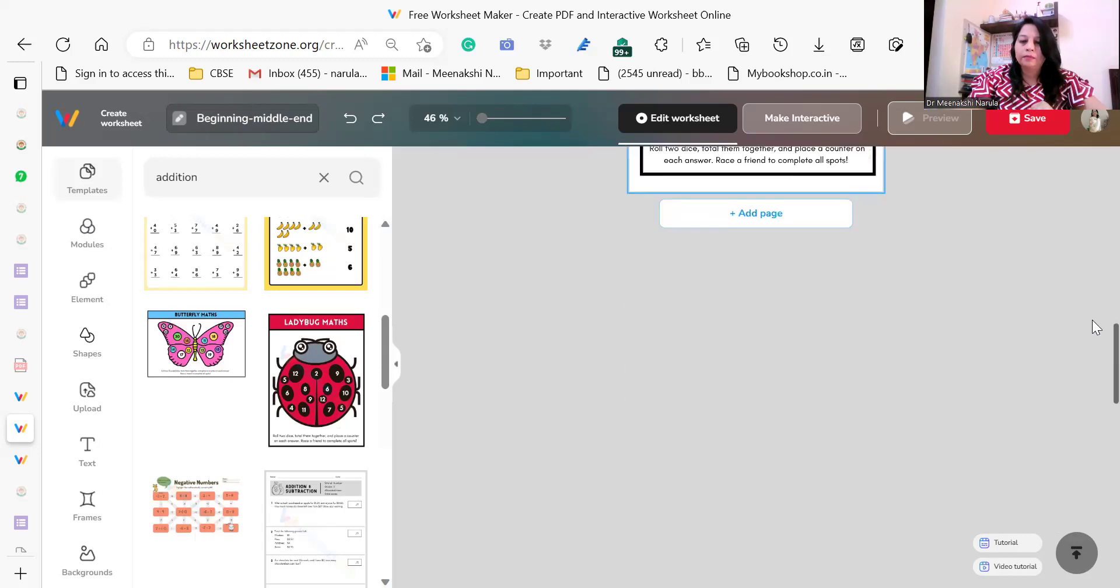
pyautogui.scroll(2, 1092, 282)
pyautogui.scroll(5, 1080, 268)
pyautogui.scroll(3, 1044, 242)
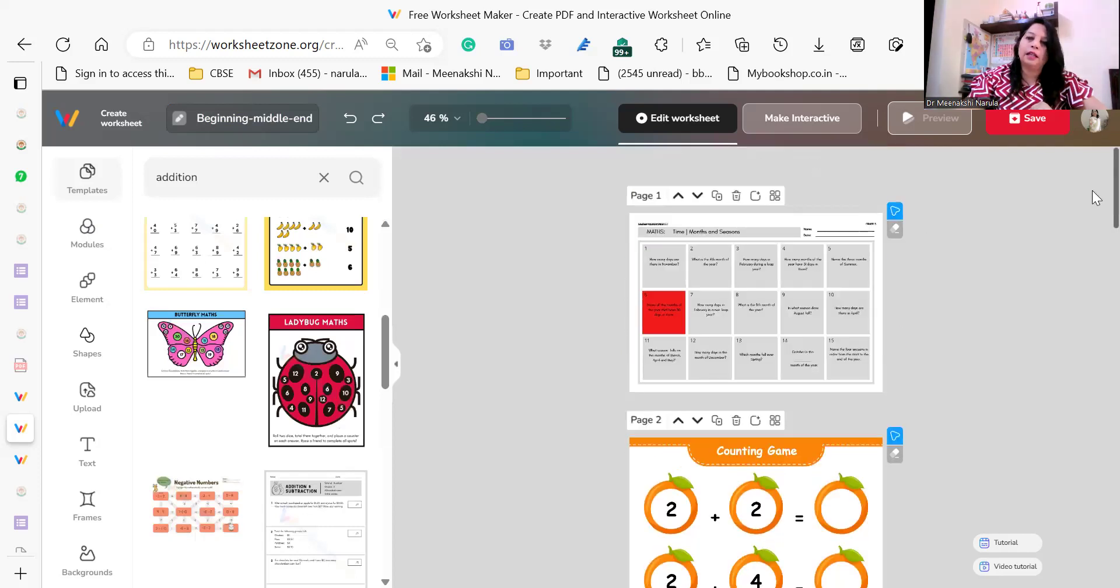
pyautogui.scroll(-2, 1092, 192)
pyautogui.scroll(2, 1092, 175)
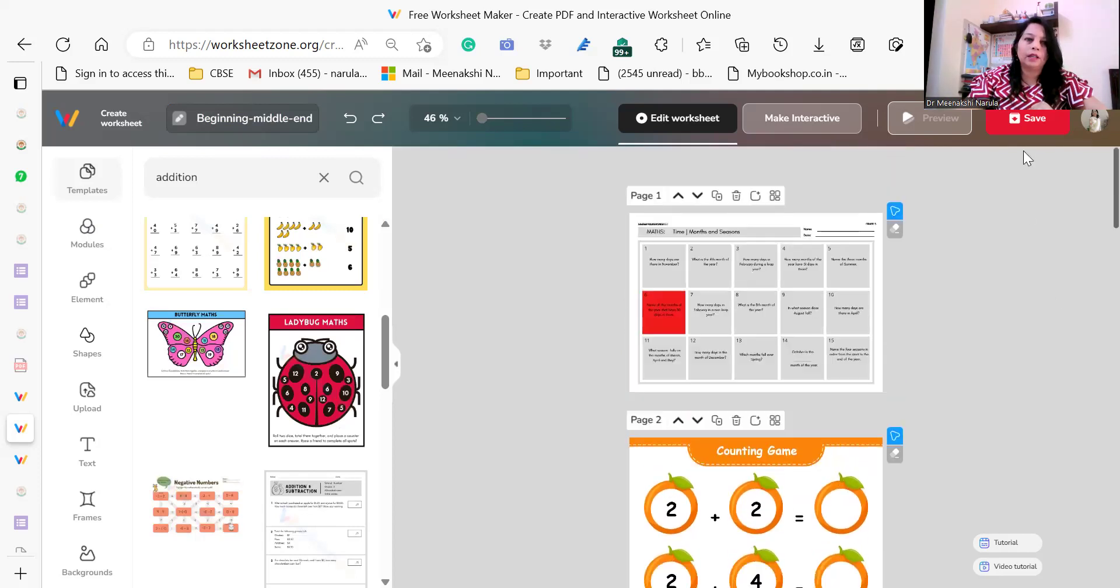
# - Name the worksheet 'My own creation' with description 'HW 25.04.2023'
pyautogui.click(1029, 119)
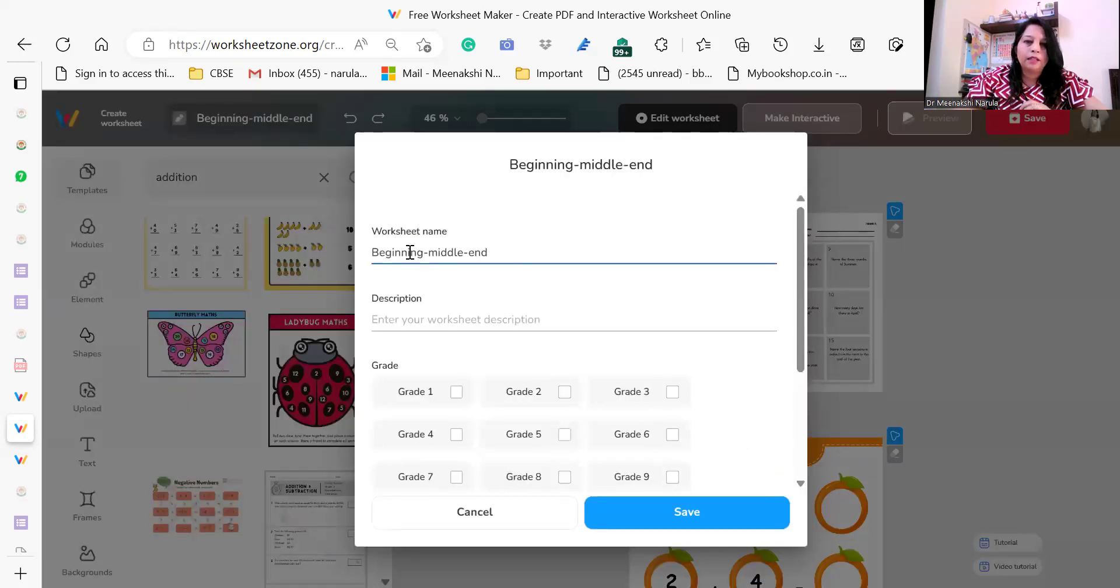
pyautogui.tripleClick(382, 252)
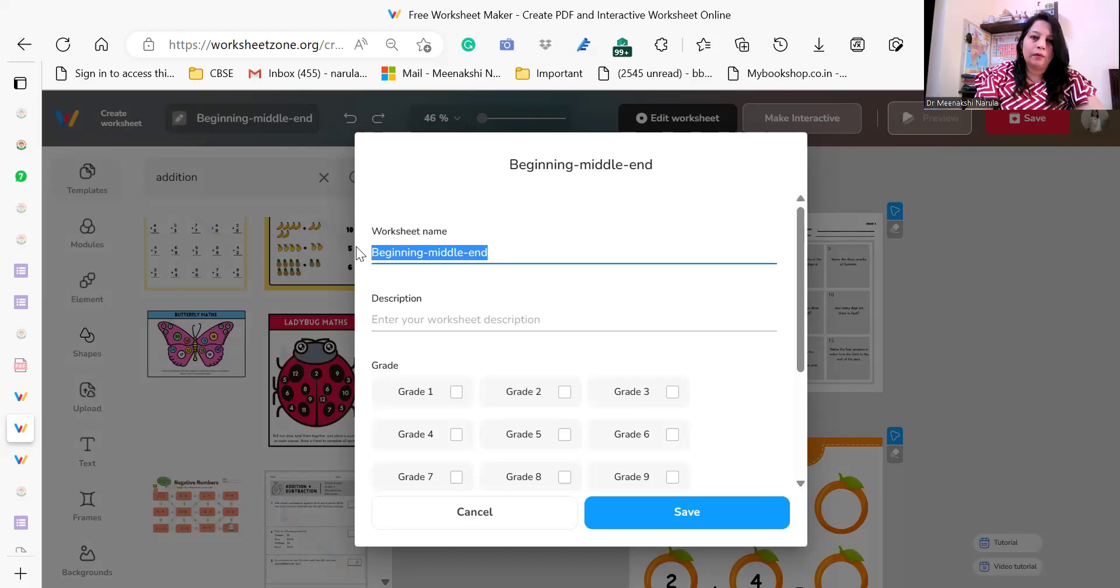
pyautogui.write('My ')
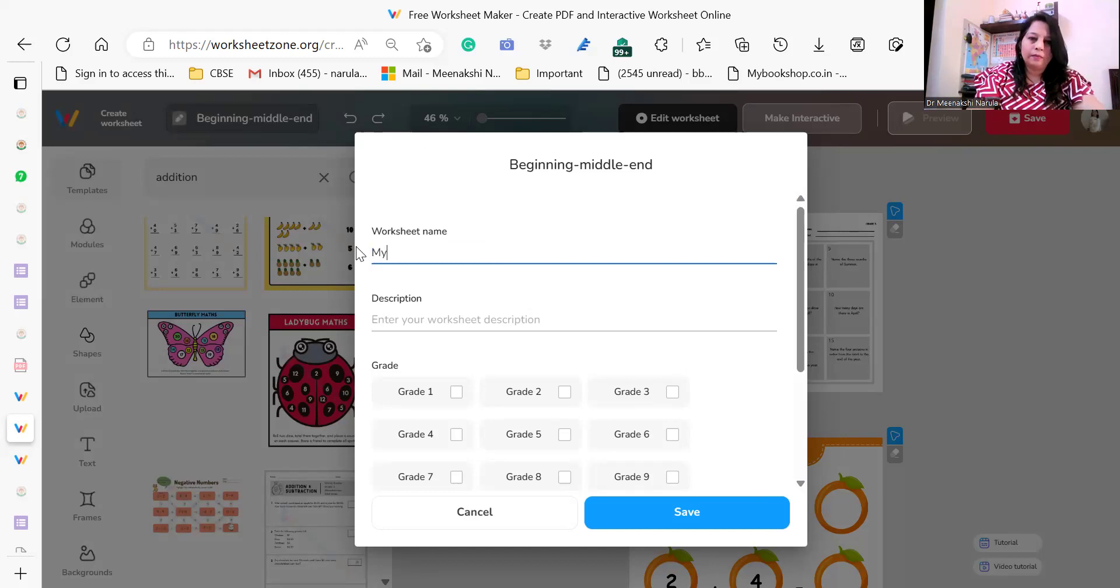
pyautogui.write('own c')
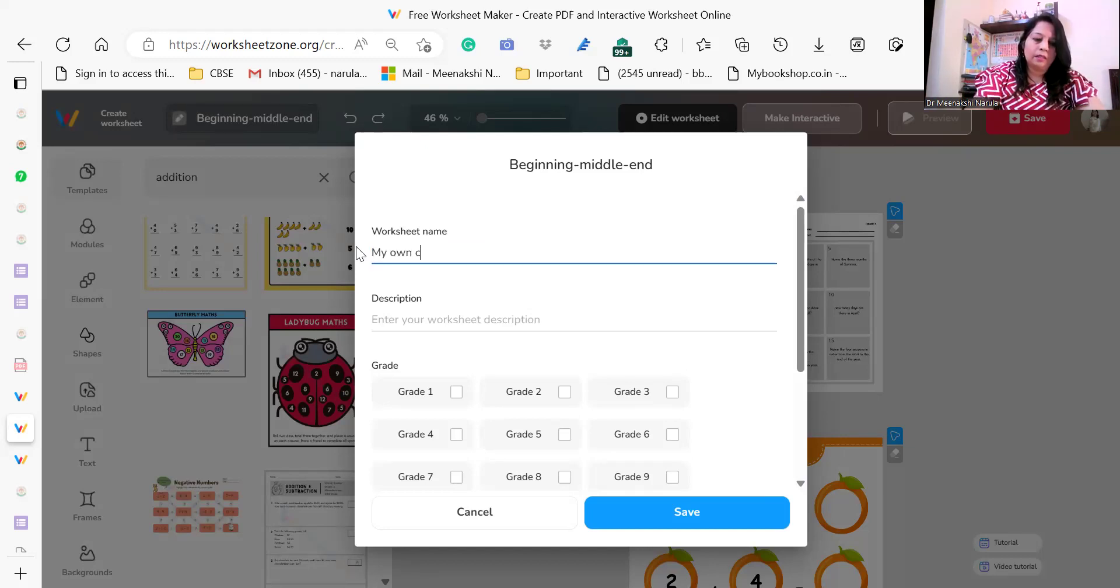
pyautogui.write('reation')
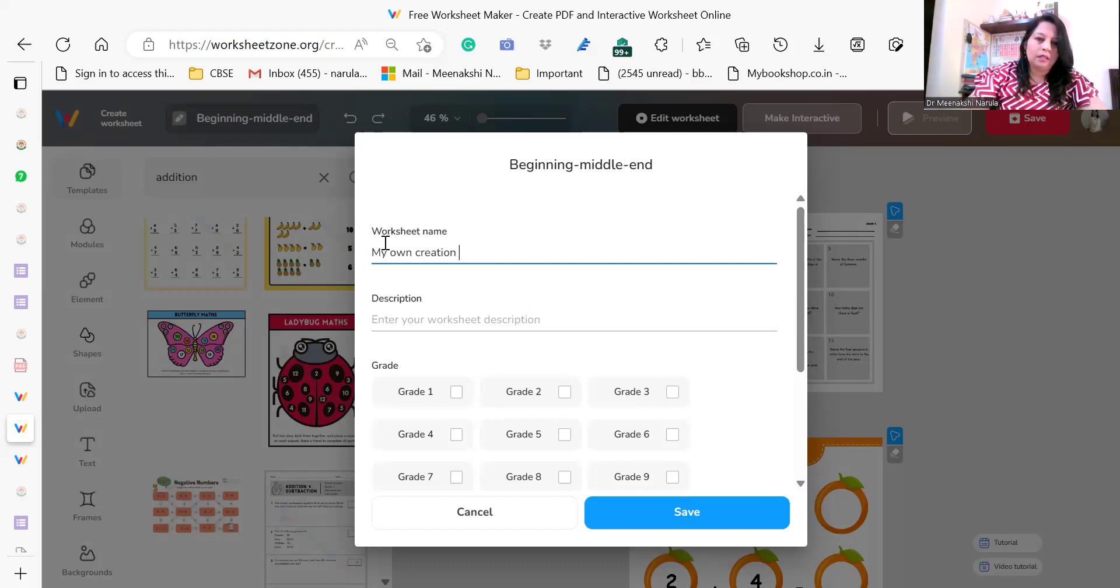
pyautogui.click(399, 314)
pyautogui.write('H')
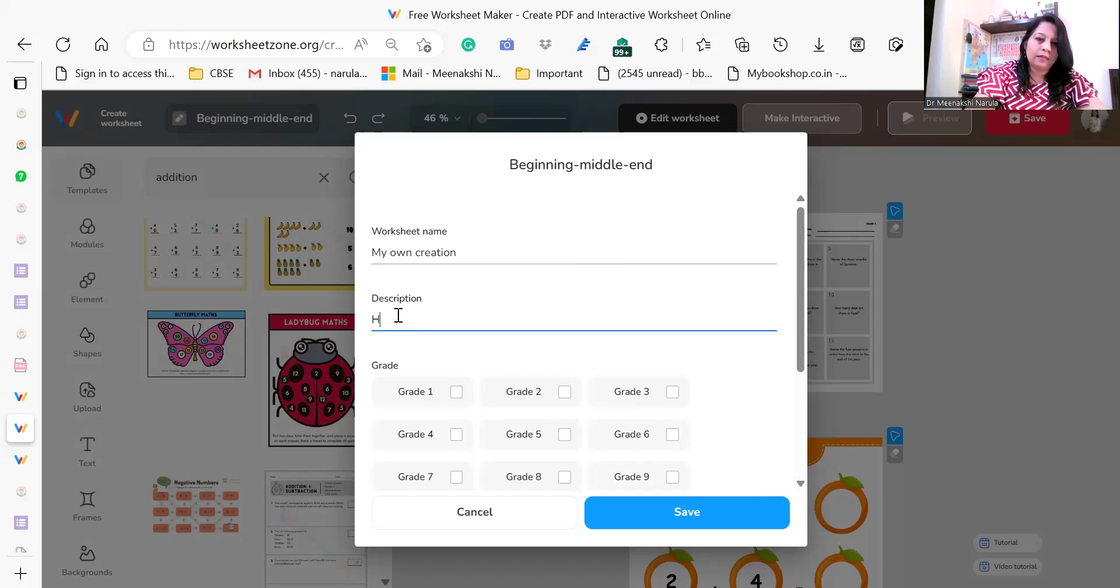
pyautogui.write('W 2')
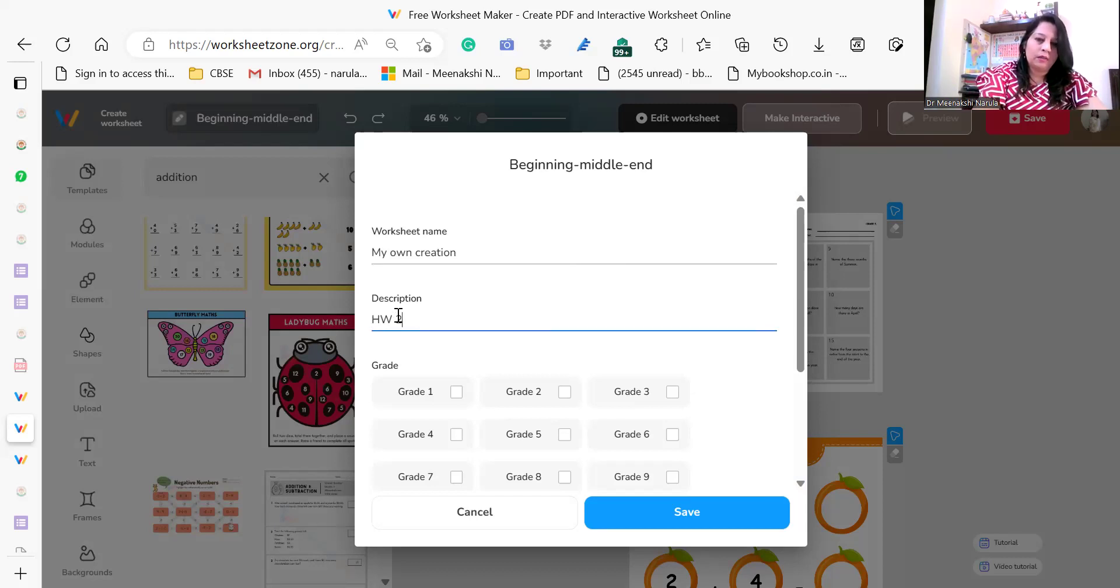
pyautogui.write('5.04.')
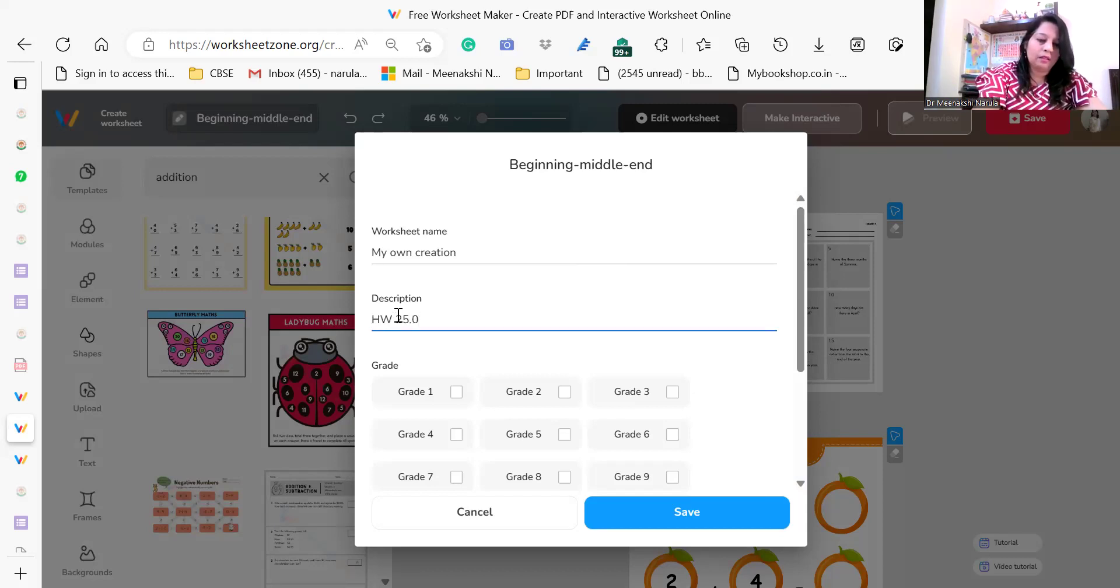
pyautogui.write('20')
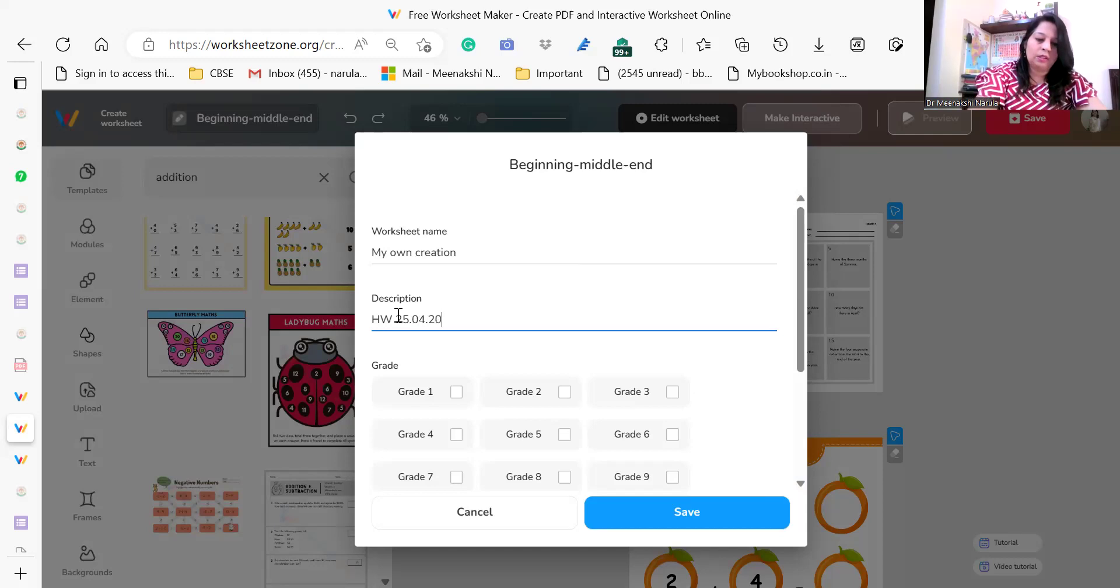
pyautogui.write('23')
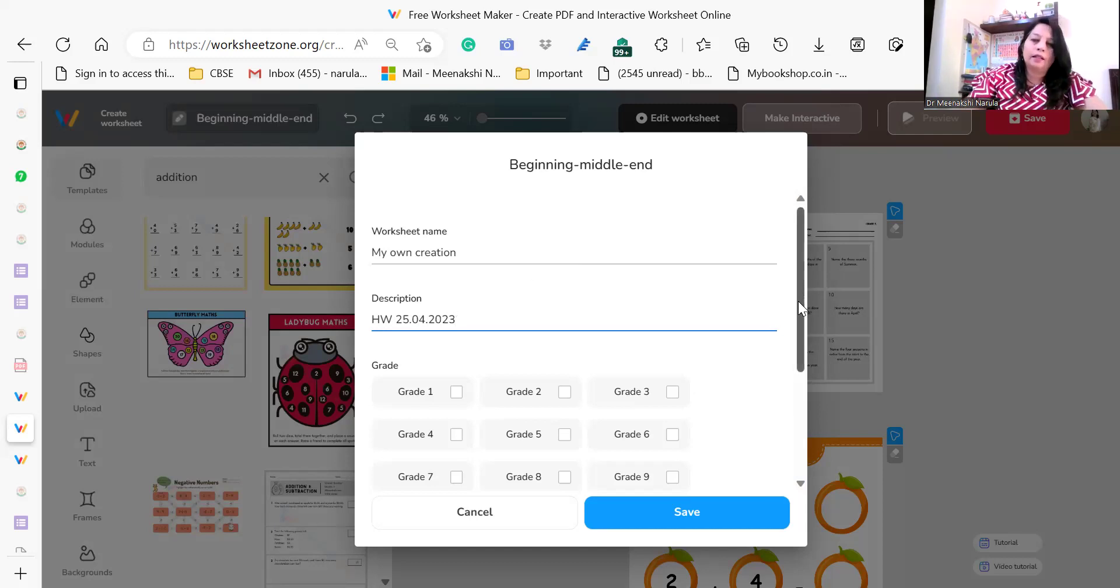
# - Tick Grade 1, add Math and Science as topics, and save the worksheet
pyautogui.moveTo(799, 308); pyautogui.dragTo(800, 344)
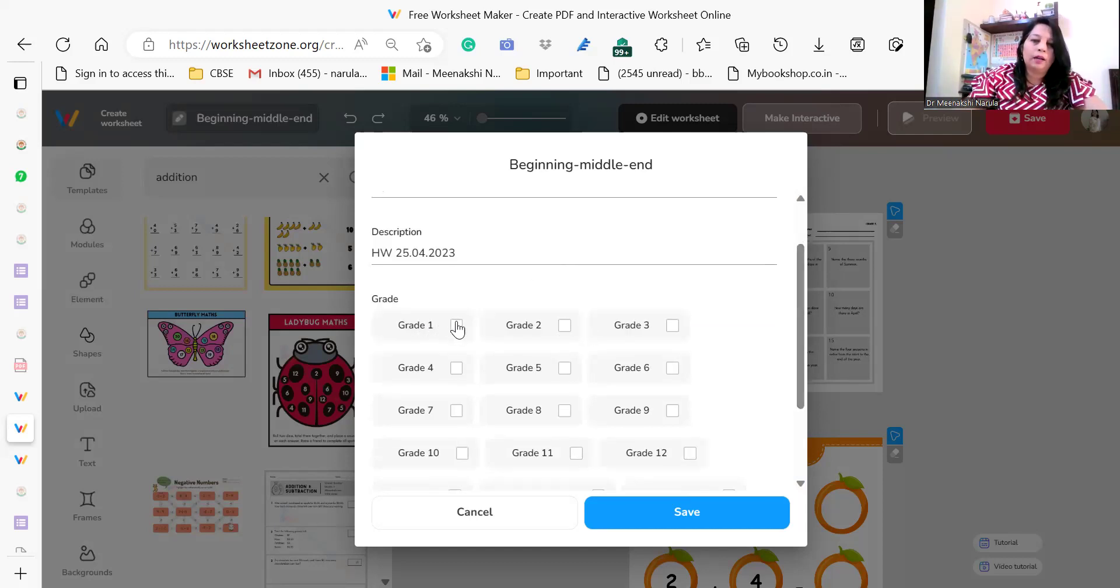
pyautogui.click(411, 329)
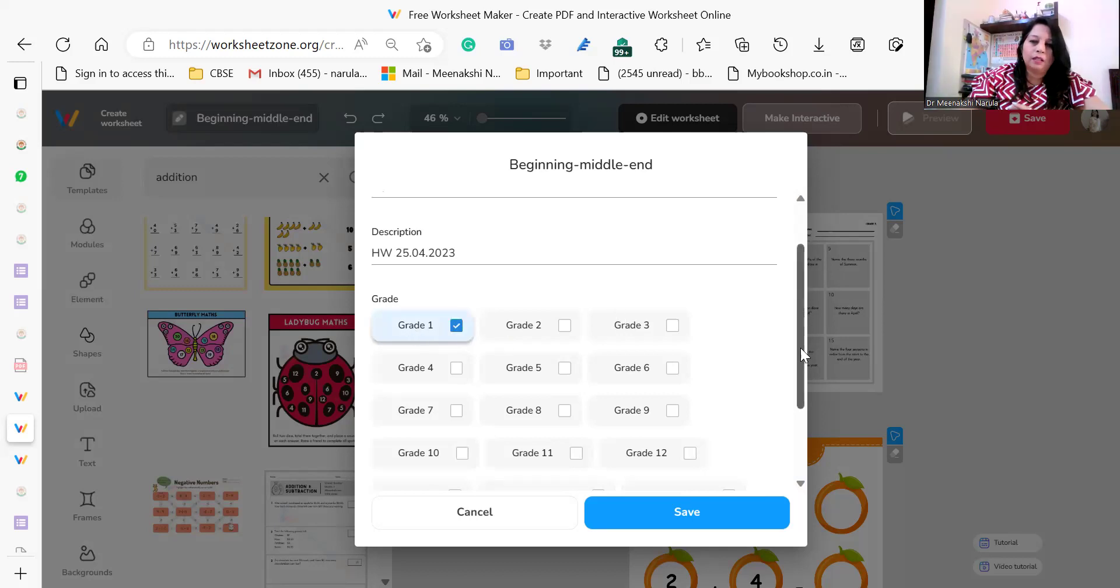
pyautogui.moveTo(803, 354); pyautogui.dragTo(803, 419)
pyautogui.click(510, 465)
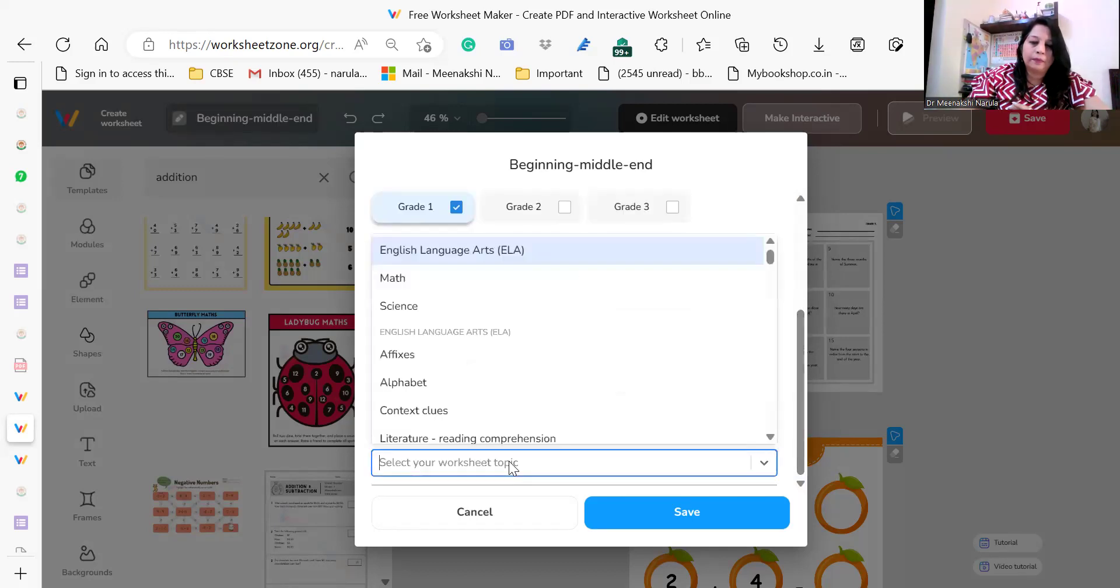
pyautogui.click(418, 277)
pyautogui.moveTo(802, 372); pyautogui.dragTo(800, 457)
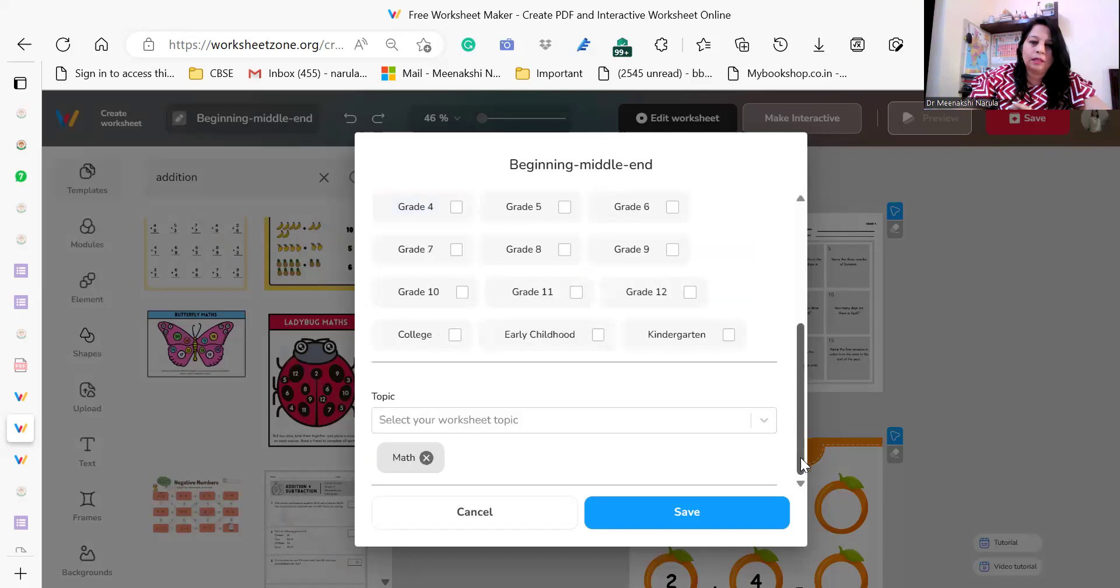
pyautogui.click(440, 420)
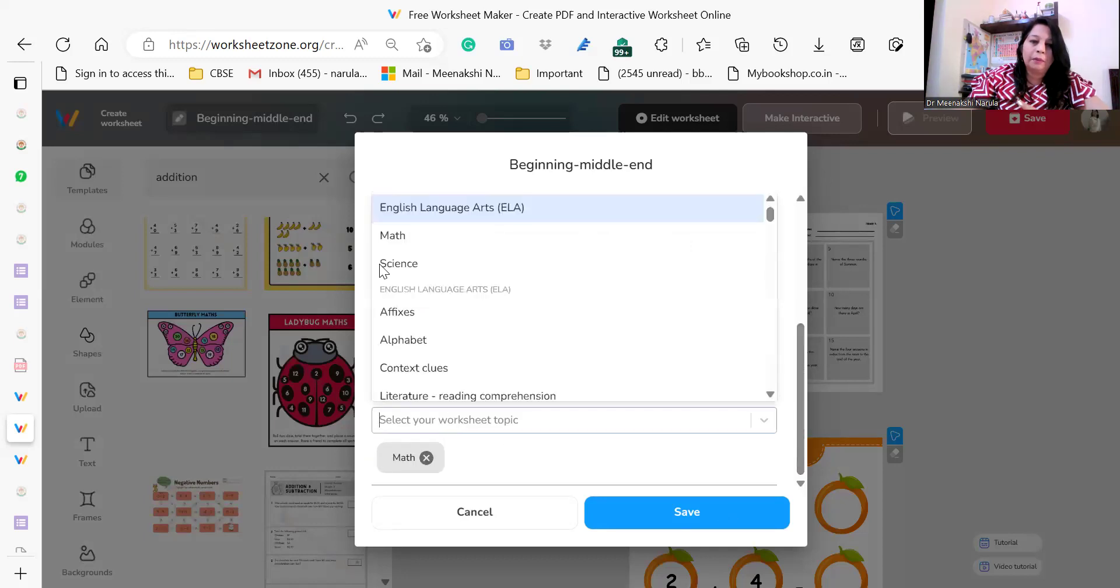
pyautogui.click(416, 260)
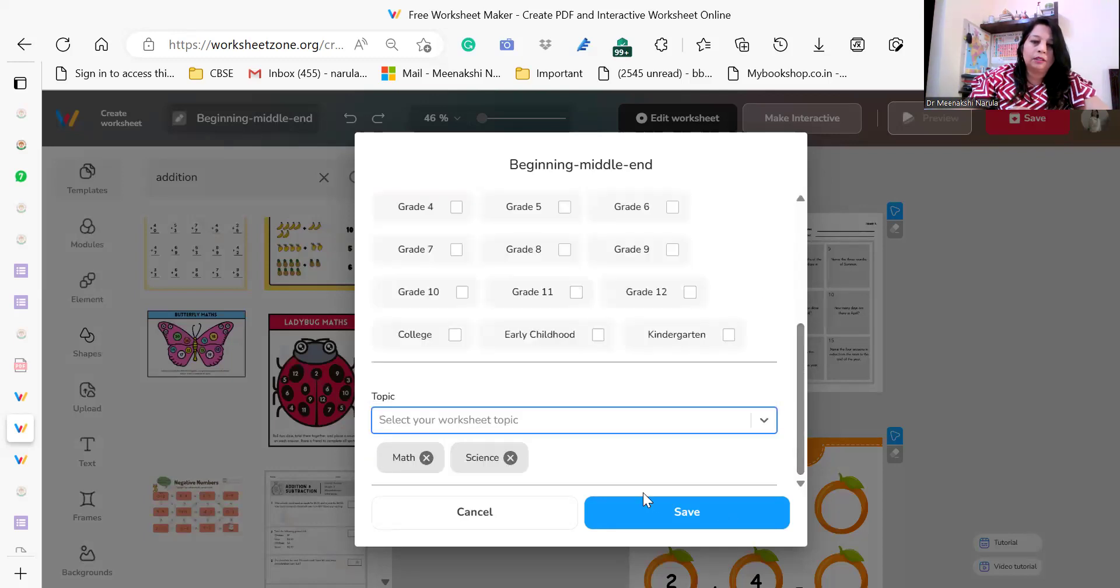
pyautogui.click(651, 517)
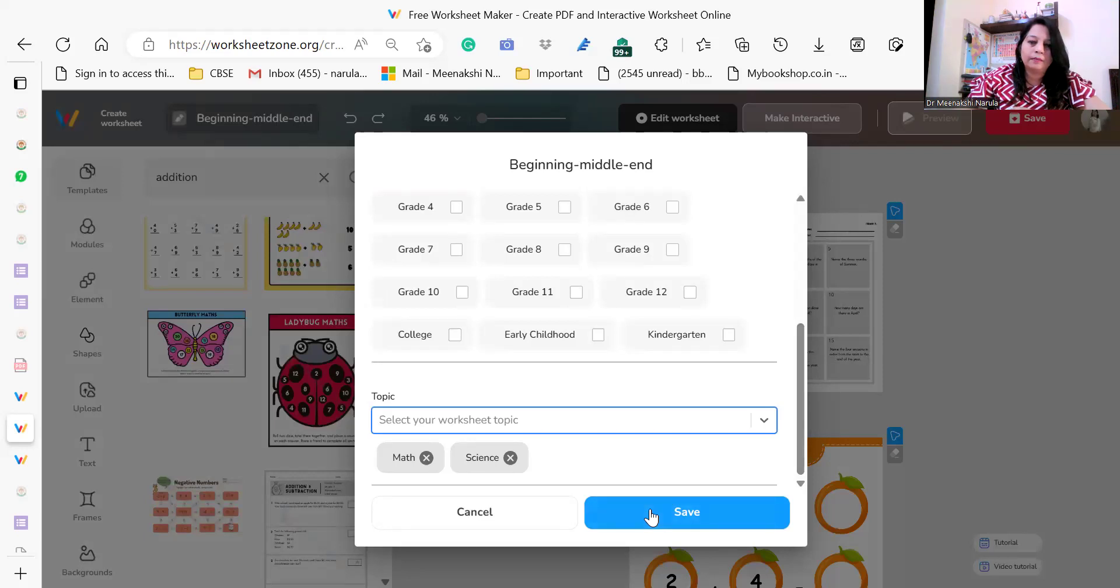
pyautogui.click(651, 516)
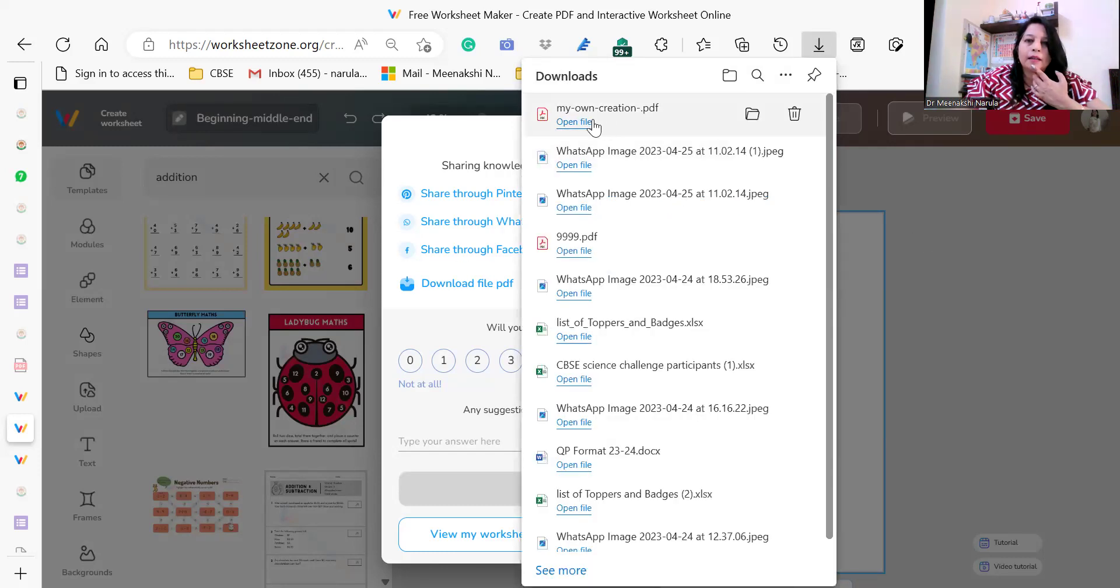
pyautogui.moveTo(607, 114)
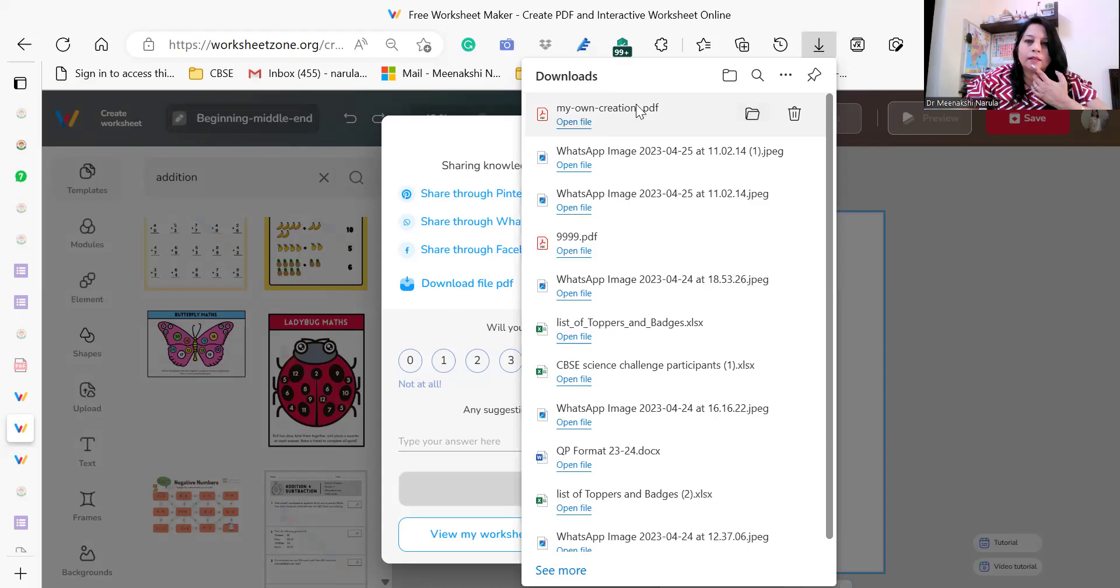
# - View my-own-creation-.pdf in Edge, scrolling through its Months and Seasons and Counting Game pages
pyautogui.click(638, 113)
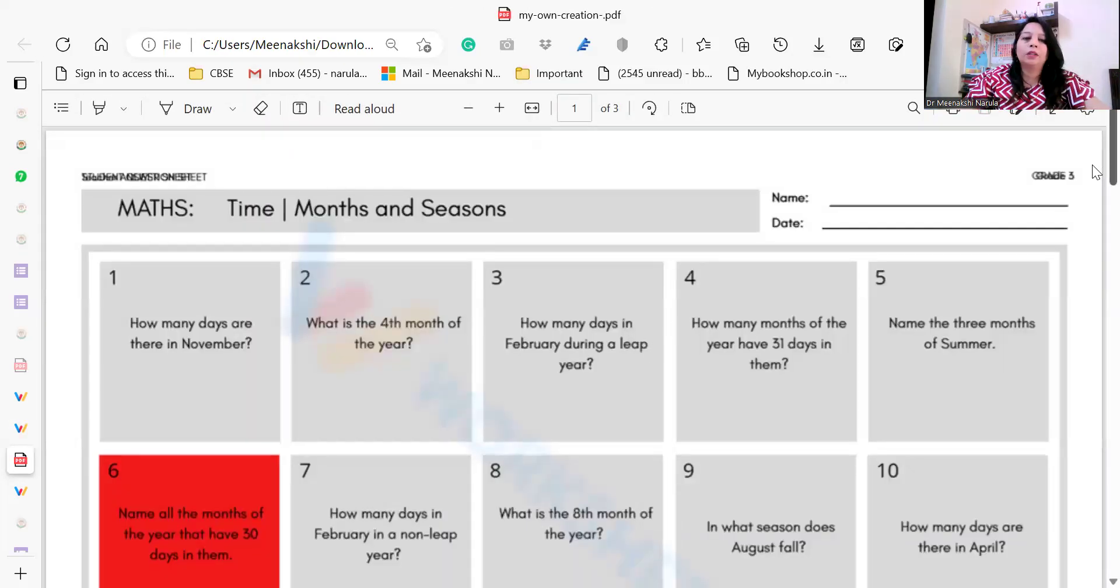
pyautogui.scroll(-2, 1093, 169)
pyautogui.scroll(1, 1093, 175)
pyautogui.scroll(1, 1093, 165)
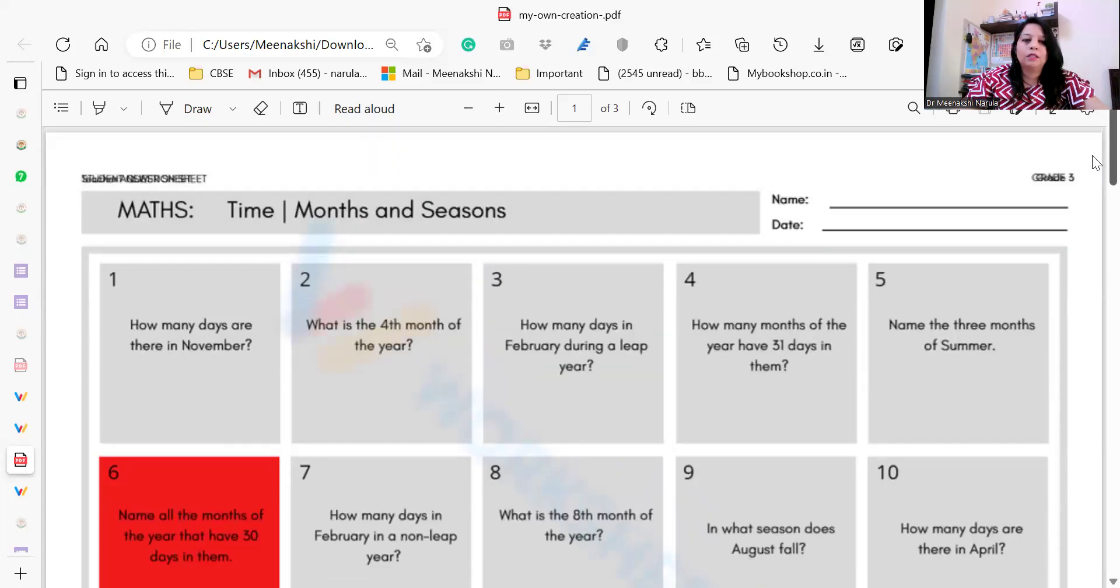
pyautogui.scroll(-2, 1093, 164)
pyautogui.scroll(2, 1093, 167)
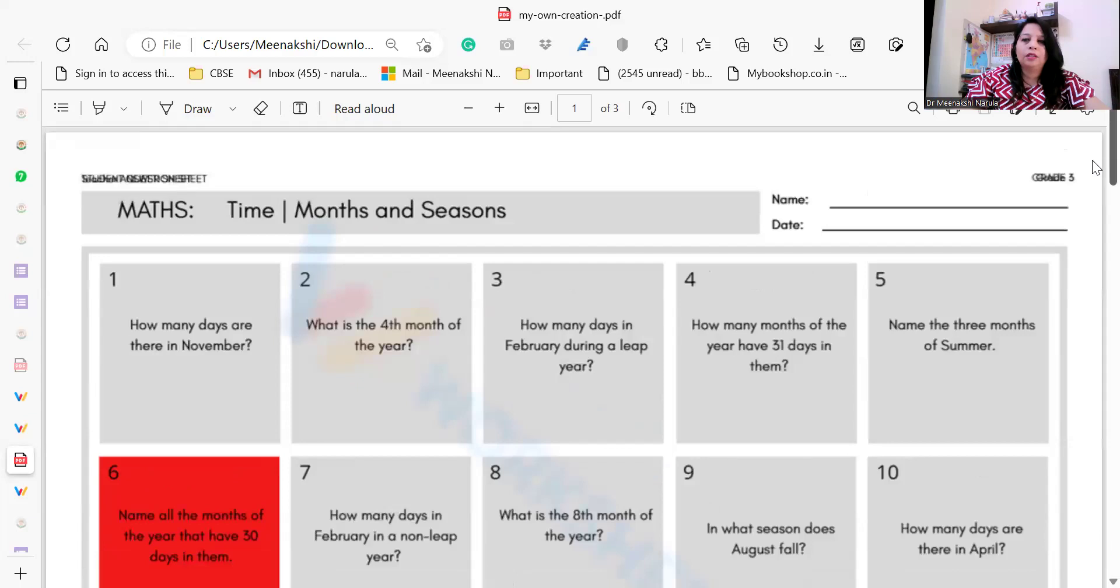
pyautogui.scroll(-1, 1097, 168)
pyautogui.scroll(1, 1097, 169)
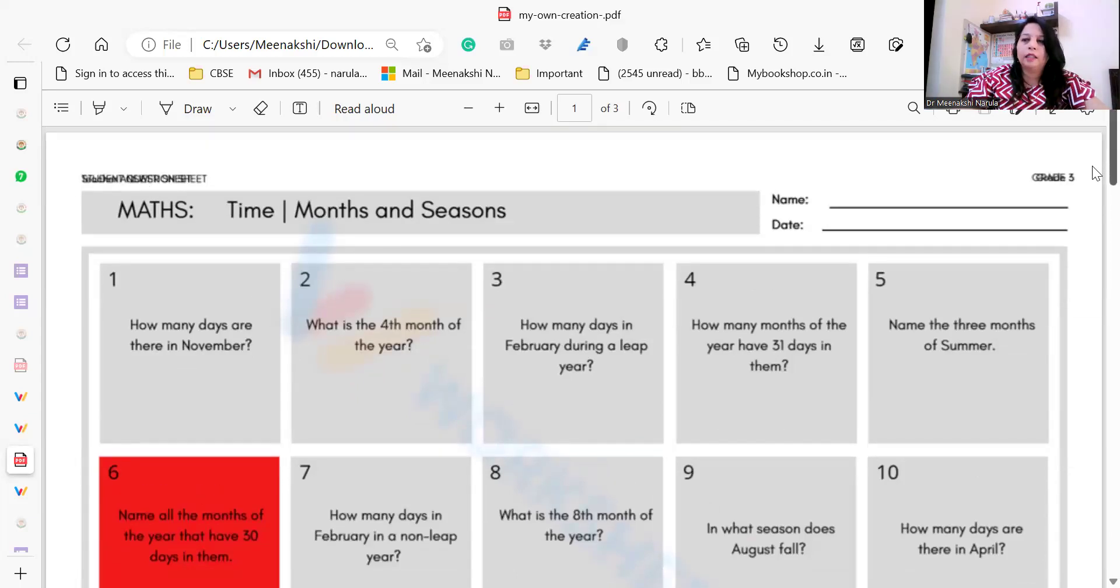
pyautogui.scroll(-2, 1095, 210)
pyautogui.scroll(-4, 1095, 239)
pyautogui.scroll(-2, 1095, 254)
pyautogui.scroll(-4, 1095, 257)
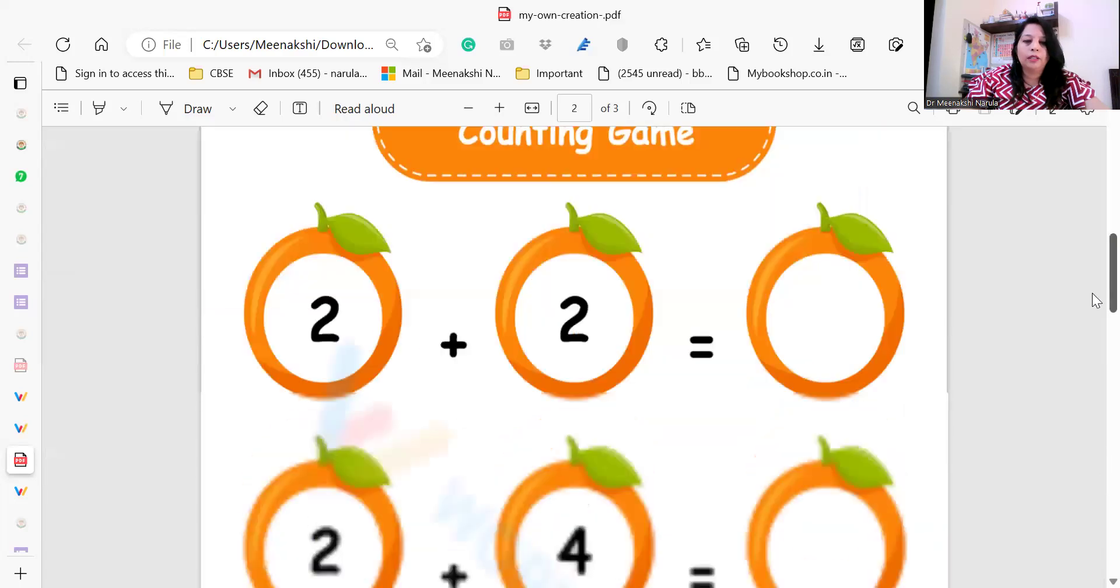
pyautogui.scroll(1, 1096, 258)
pyautogui.scroll(3, 1094, 257)
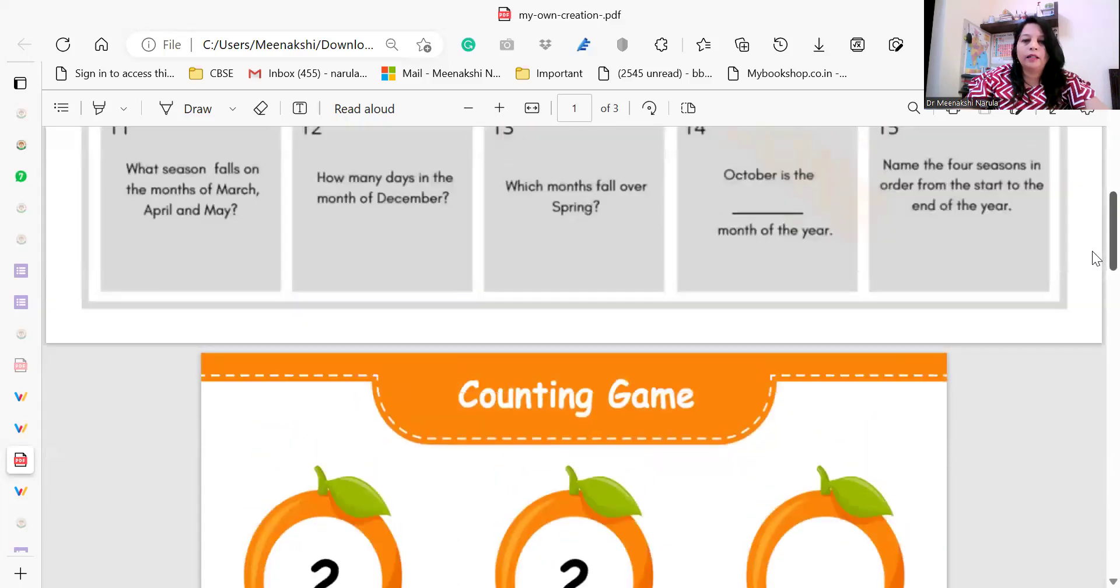
pyautogui.scroll(-4, 1094, 292)
pyautogui.scroll(-2, 1095, 344)
pyautogui.scroll(-1, 1093, 355)
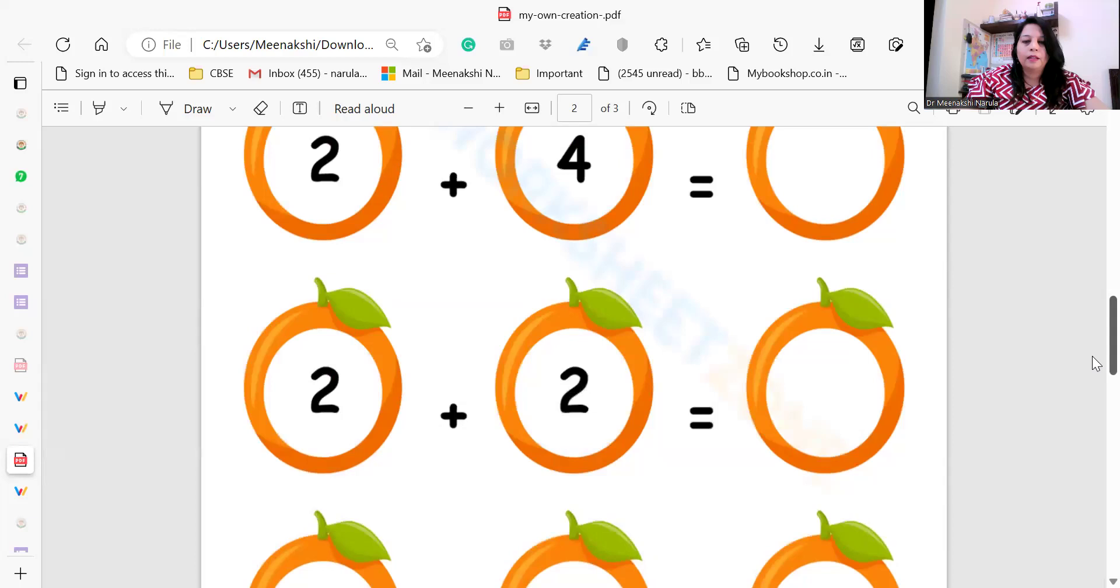
pyautogui.scroll(4, 1088, 344)
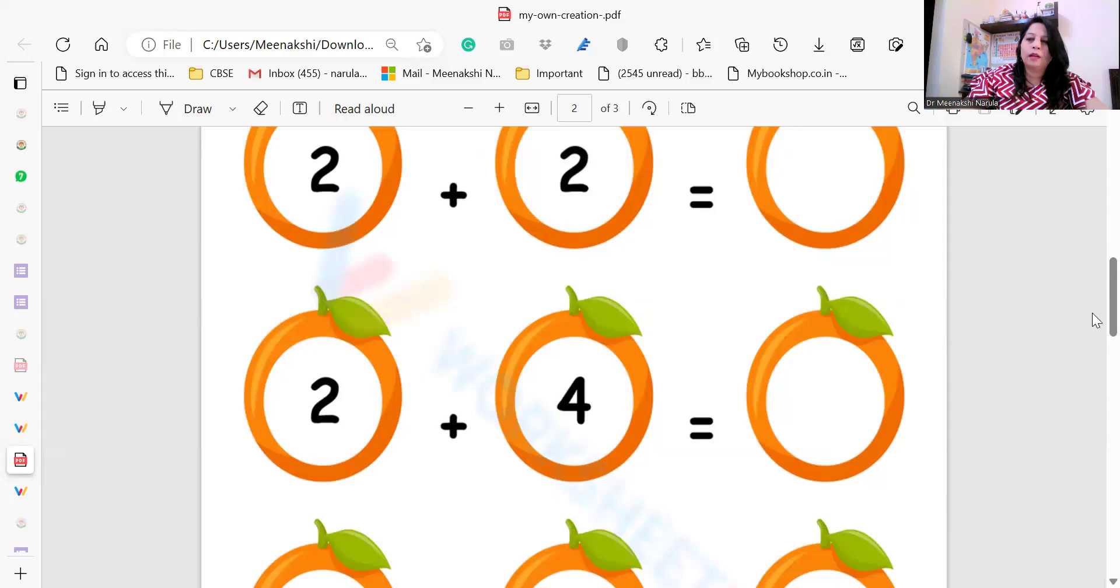
pyautogui.moveTo(1096, 331)
pyautogui.mouseDown()
pyautogui.moveTo(1097, 566)
pyautogui.moveTo(1096, 160)
pyautogui.mouseUp()
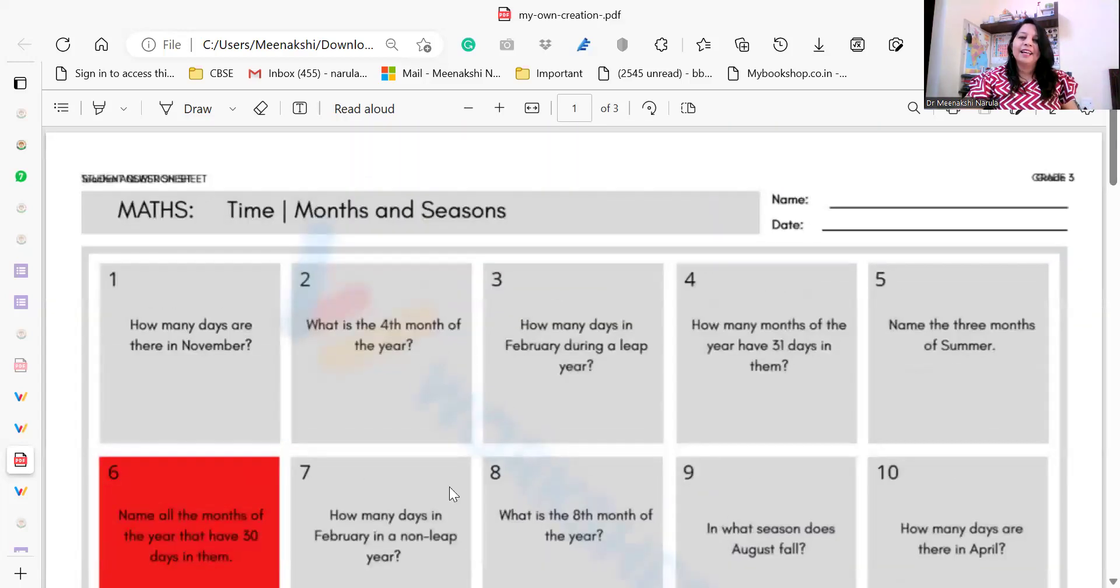